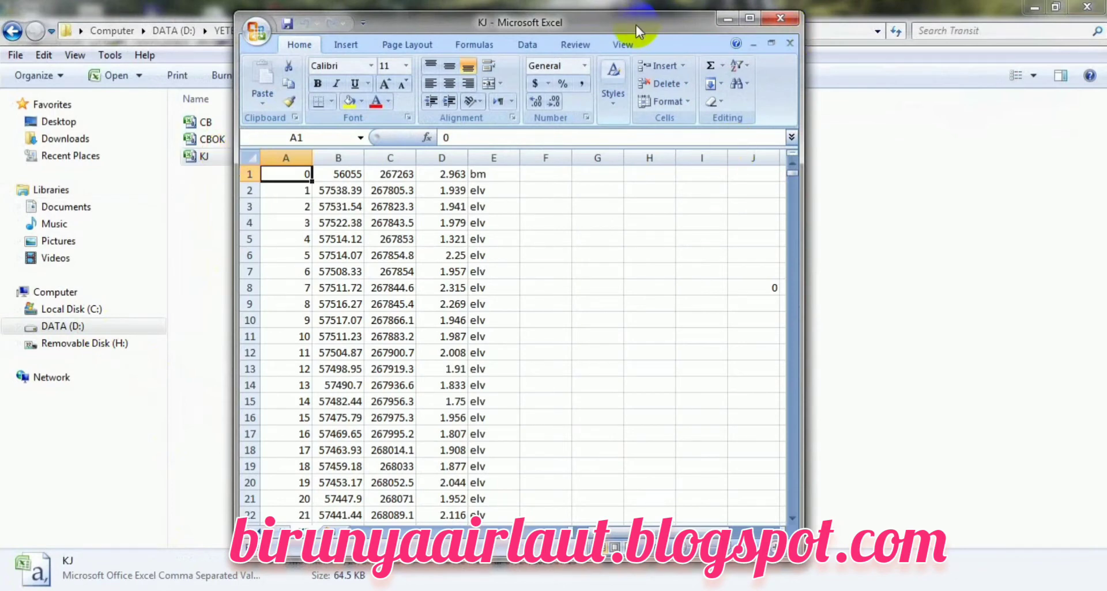
Reposition and widen the Excel window so more columns of the KJ data sheet are visible
left_click_drag(637, 25, 665, 87)
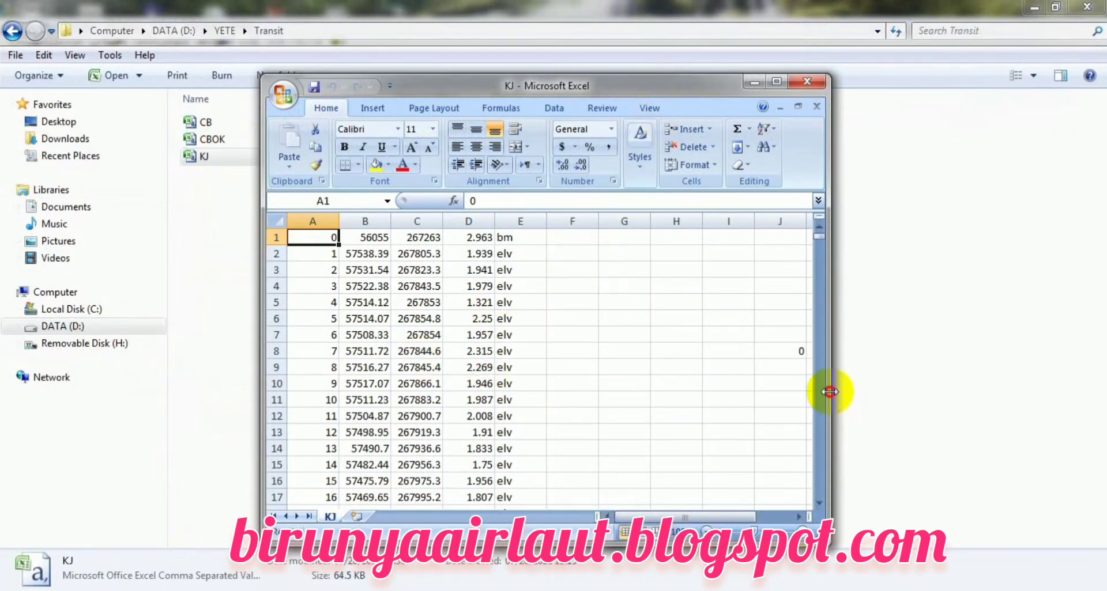
left_click_drag(828, 392, 1038, 407)
left_click(686, 398)
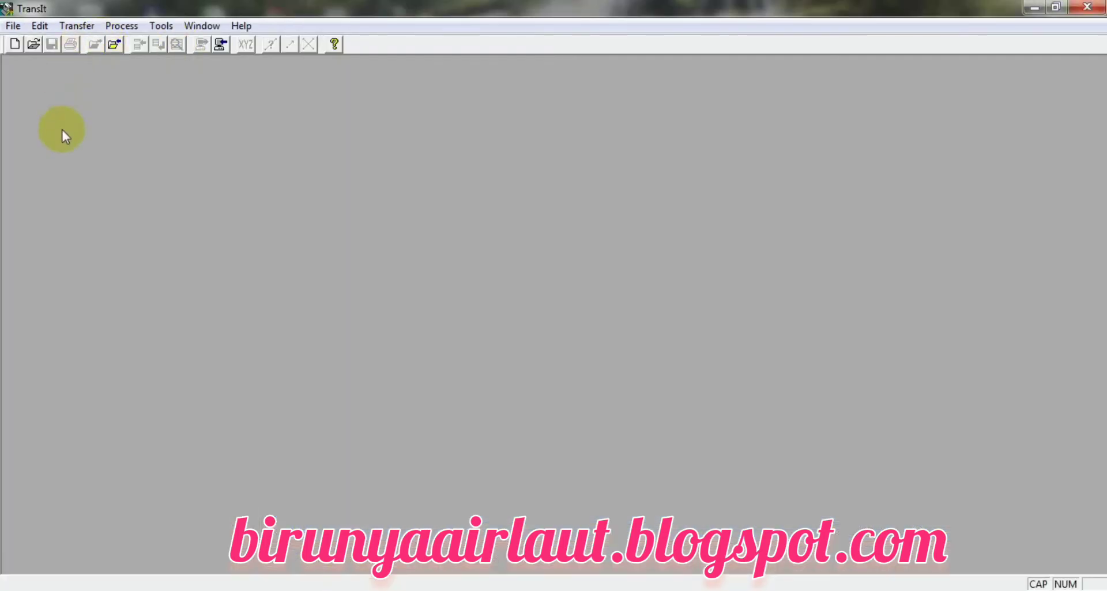
In TransIt, start a job import in ASCII Coordinate format and select KJ.csv from d:\yete\transit, listing all file types
left_click(12, 26)
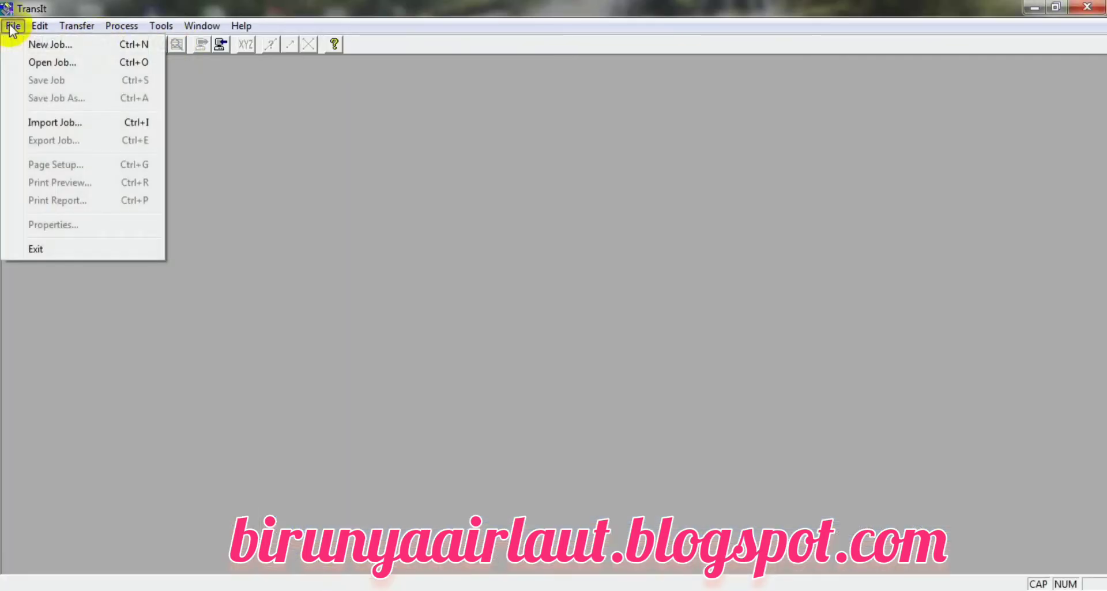
left_click(71, 124)
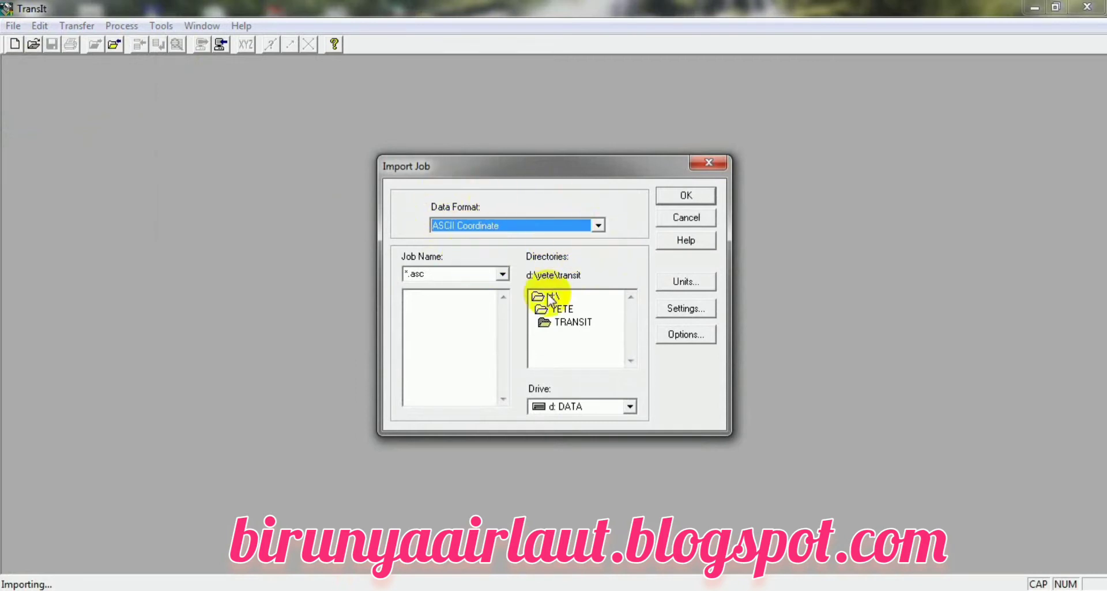
left_click(634, 406)
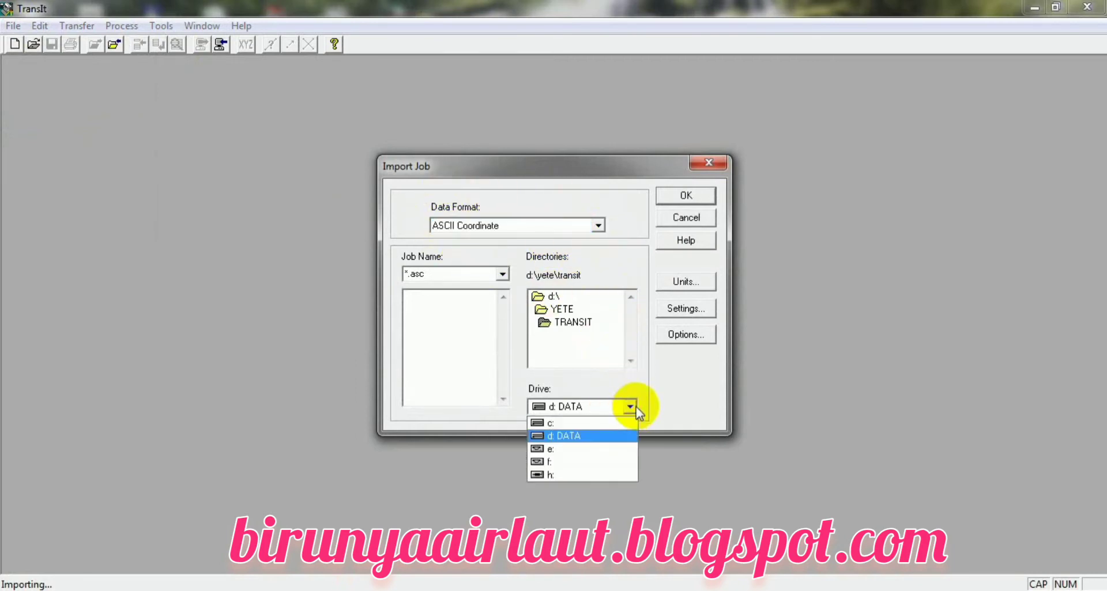
left_click(611, 435)
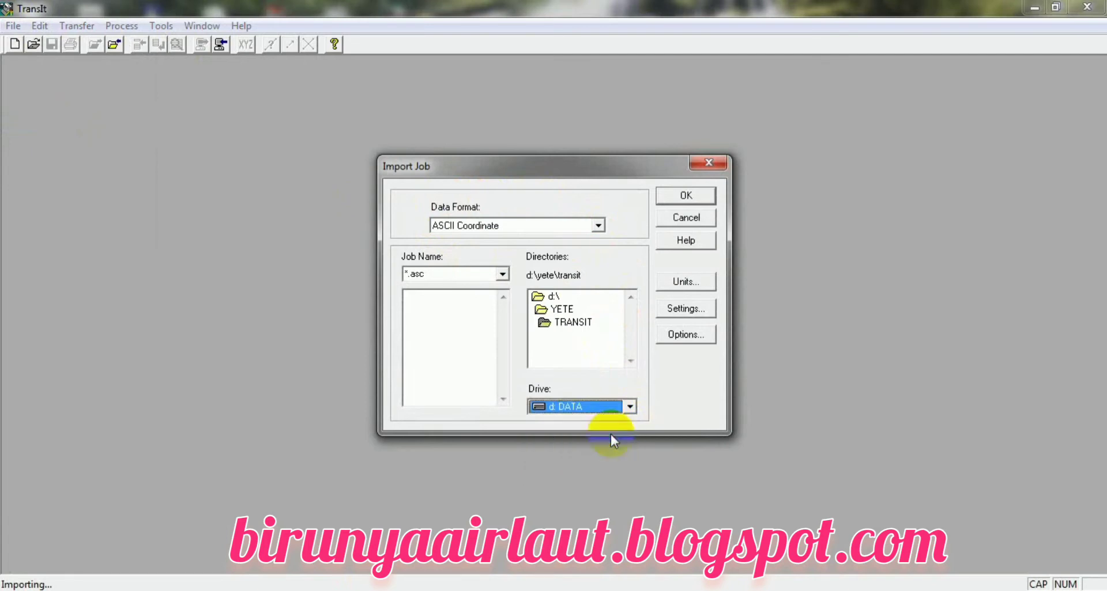
left_click(503, 275)
left_click(494, 288)
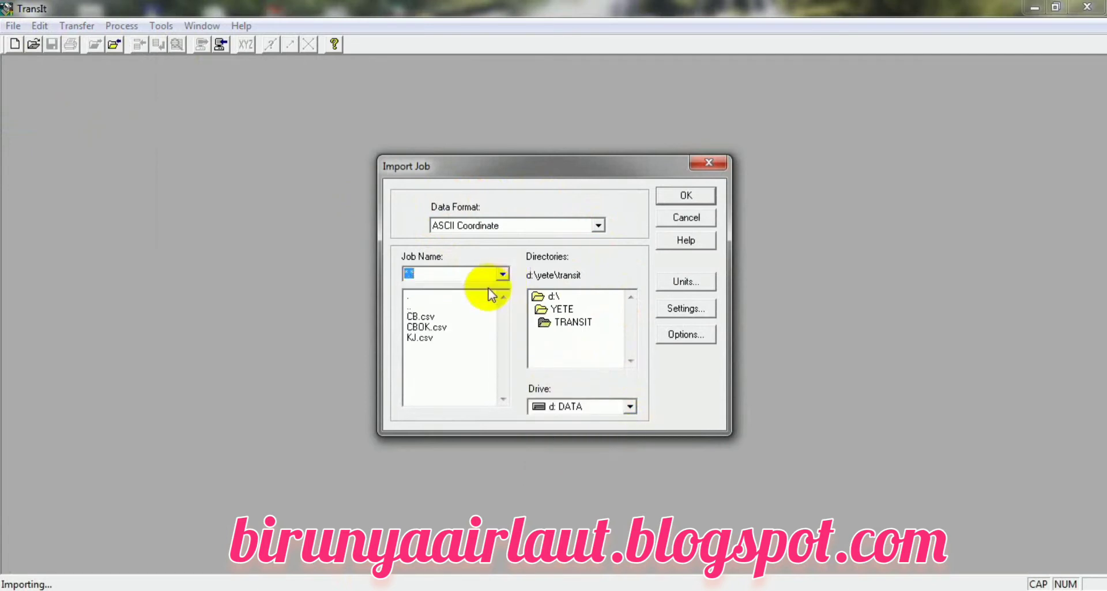
left_click(426, 337)
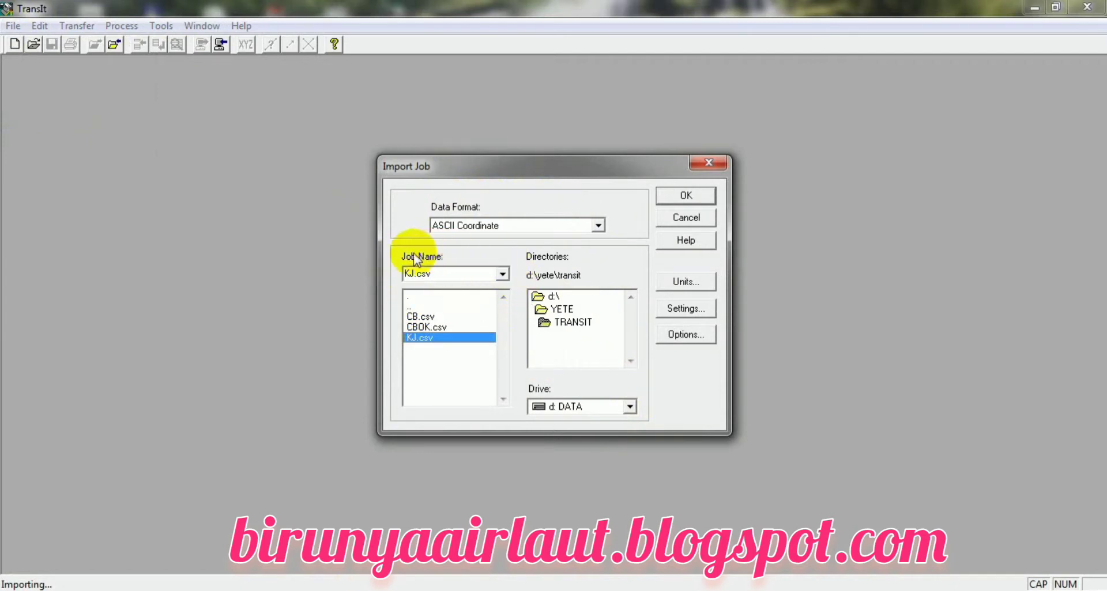
Accept Degrees and Meters as the import units and choose NEZ as the coordinate order in the import settings
left_click(690, 282)
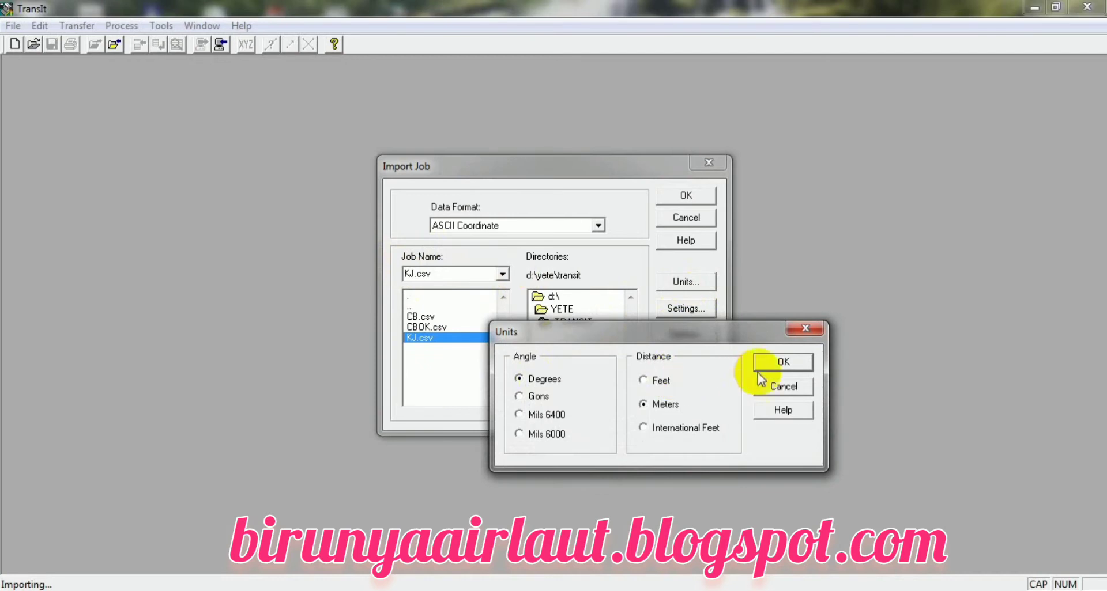
left_click(782, 362)
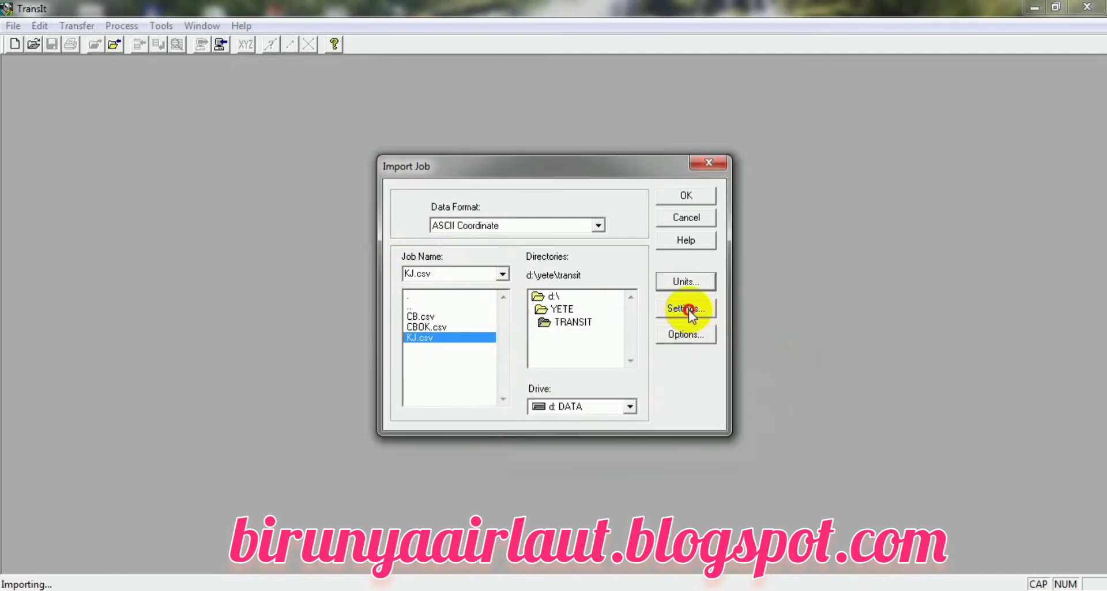
left_click(689, 312)
left_click(449, 196)
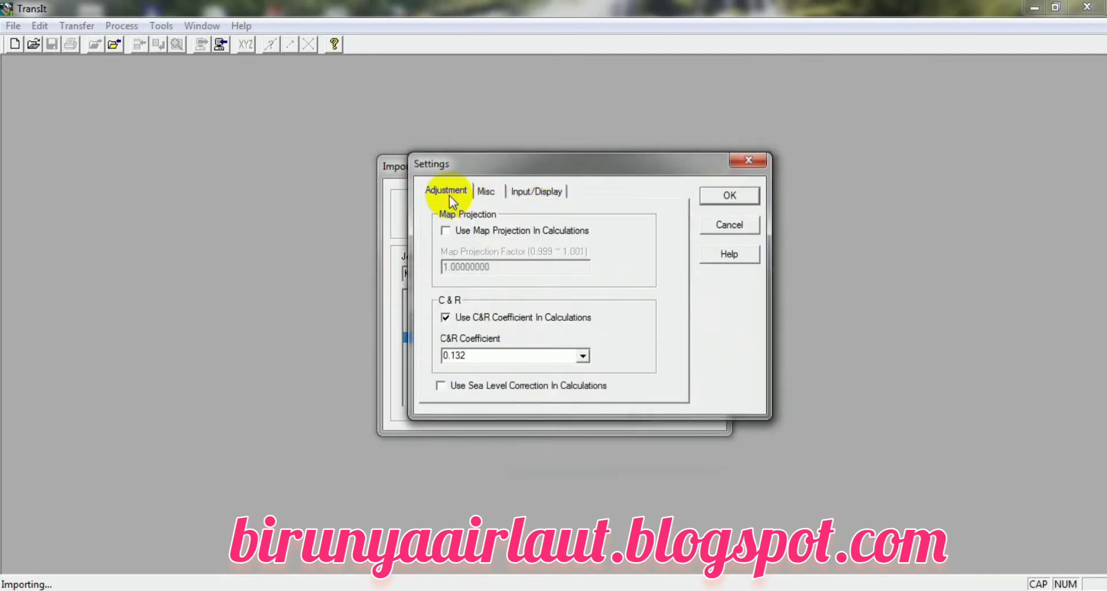
left_click(484, 195)
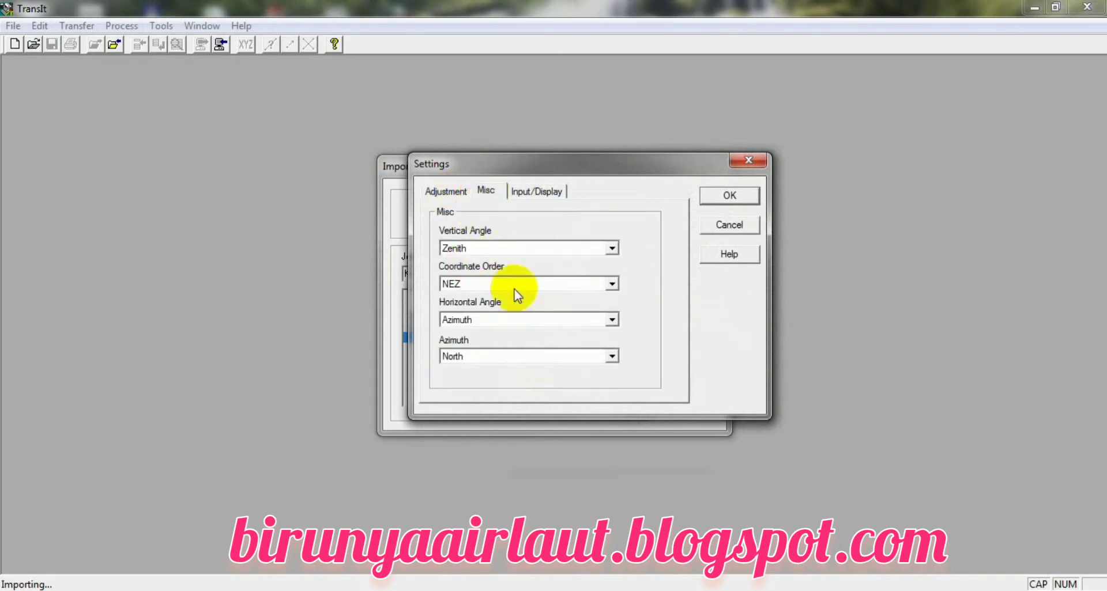
left_click(613, 284)
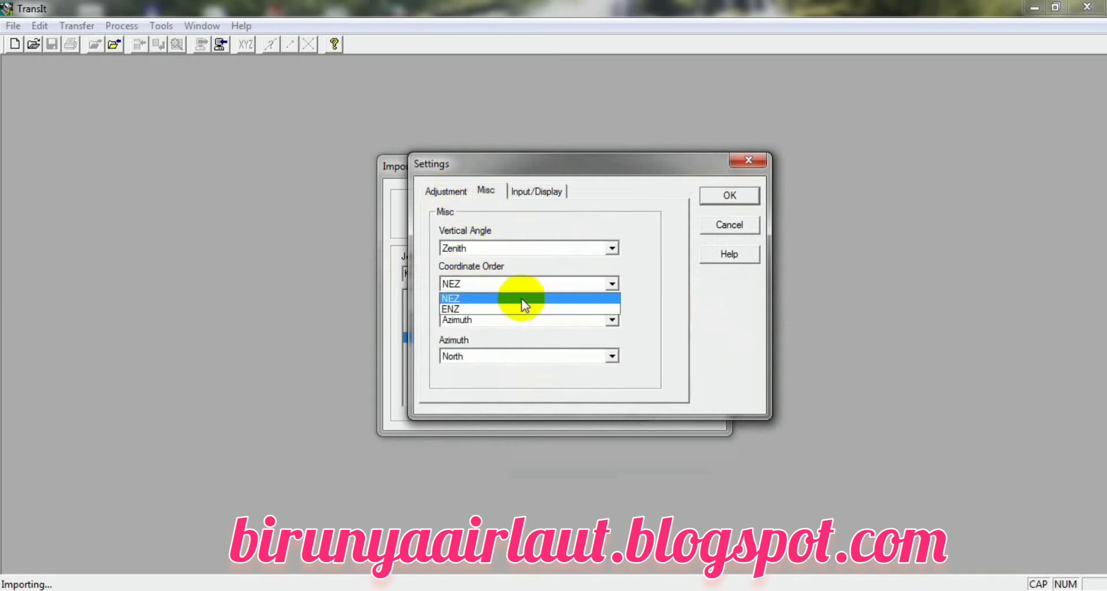
left_click(521, 309)
left_click(612, 284)
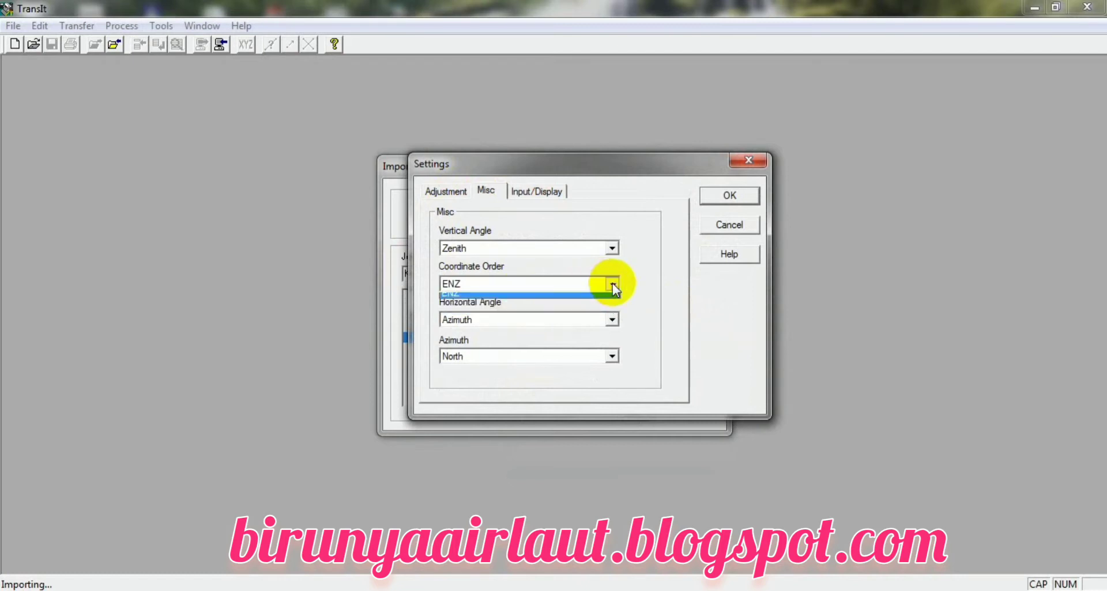
left_click(592, 298)
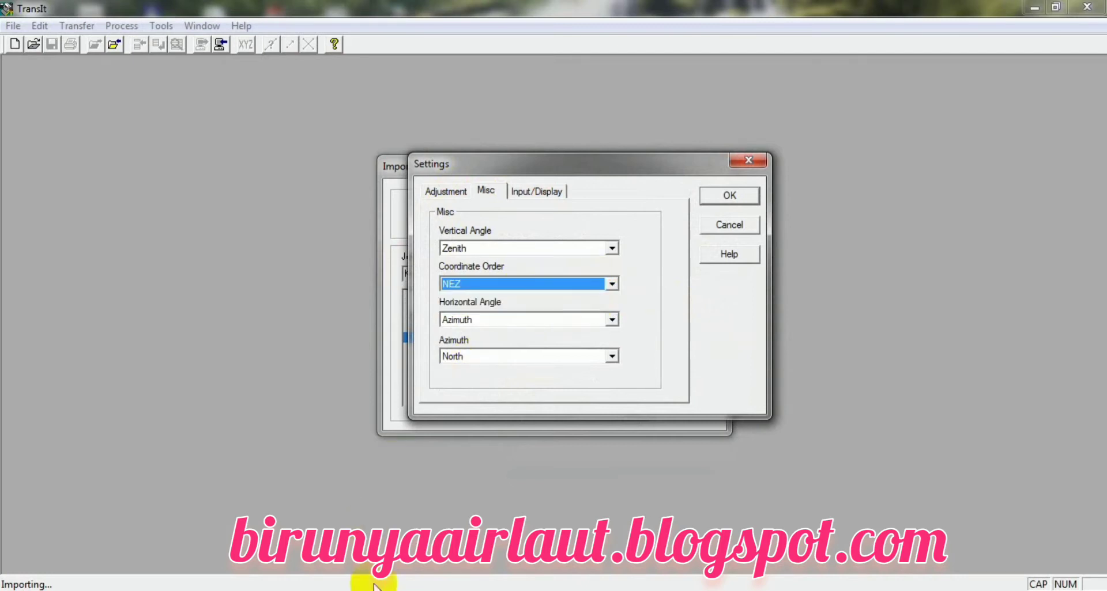
Check the column order of row 2 in Excel's KJ sheet against the import coordinate order, and return to TransIt
left_click(392, 587)
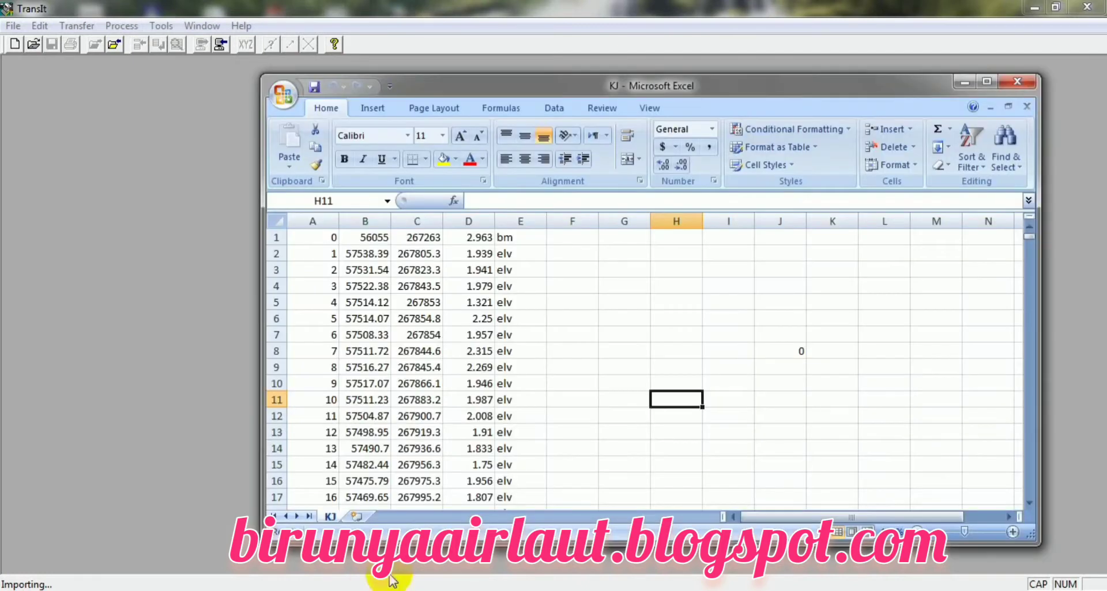
left_click(329, 255)
left_click(366, 254)
left_click(419, 254)
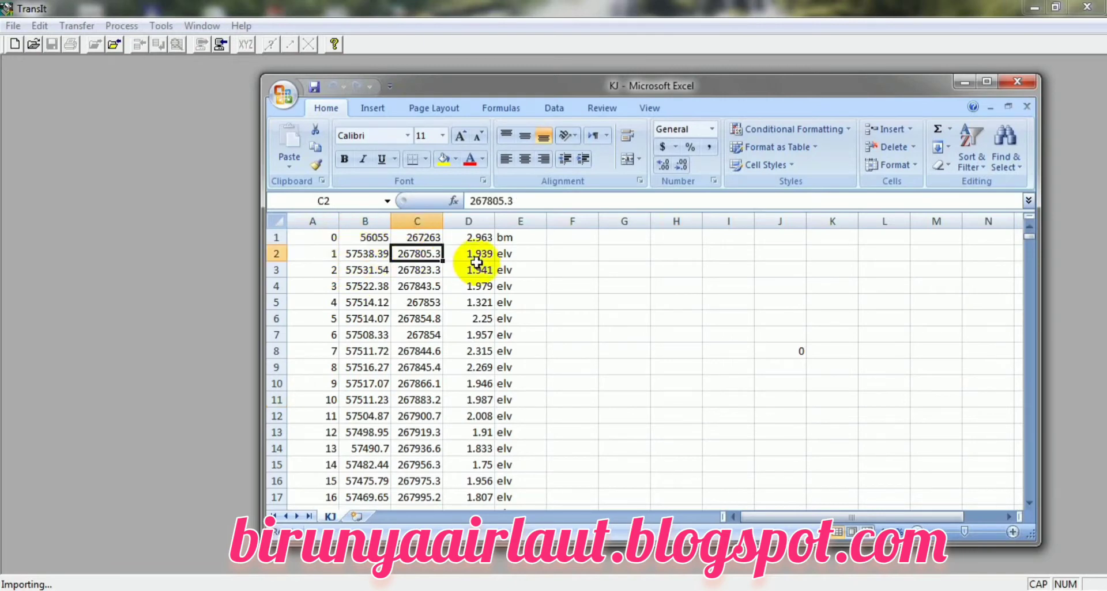
left_click(473, 254)
left_click(509, 255)
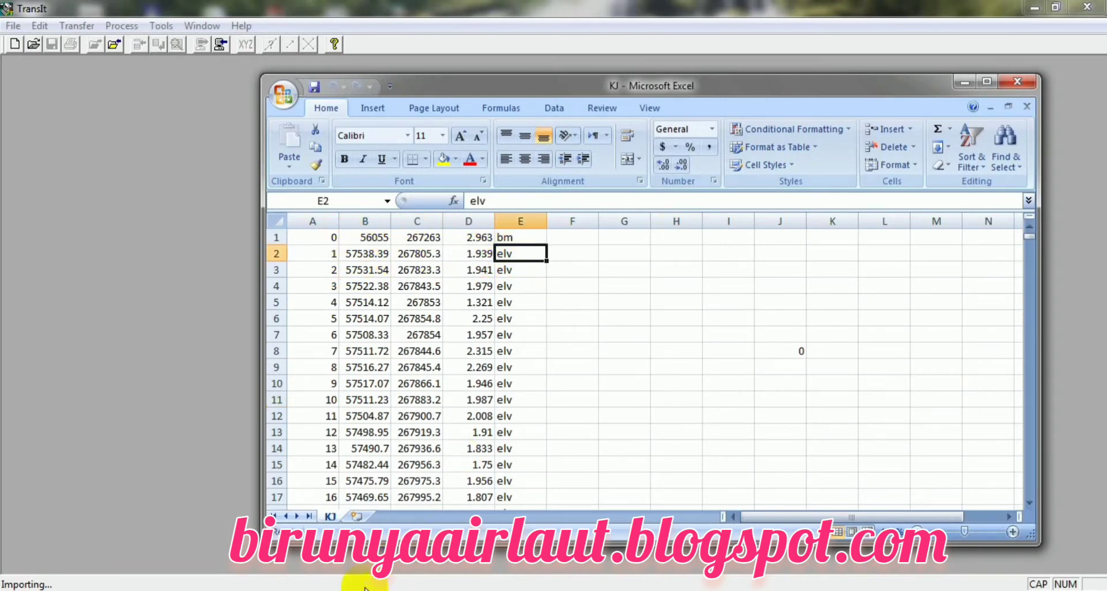
left_click(344, 588)
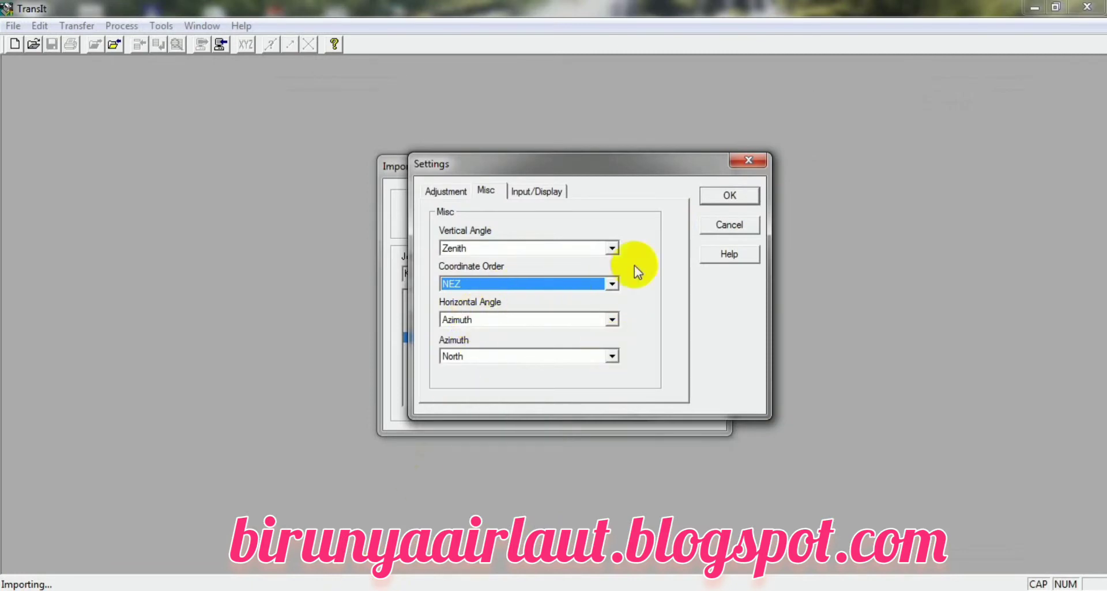
Accept the import settings with the horizontal angle as Azimuth and the azimuth reference as North
left_click(611, 323)
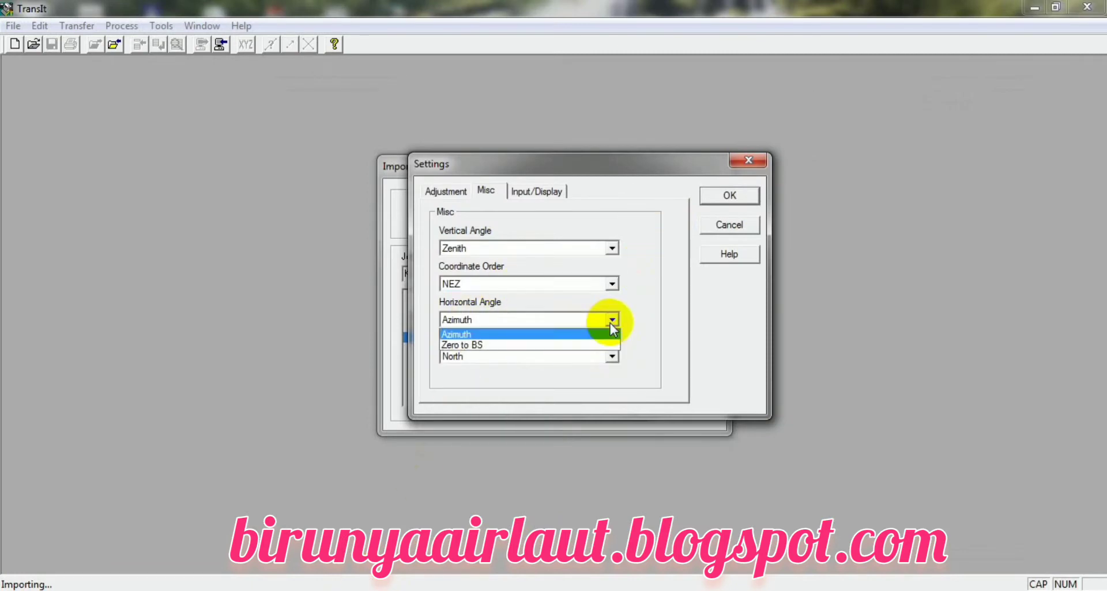
left_click(611, 324)
left_click(612, 356)
left_click(612, 358)
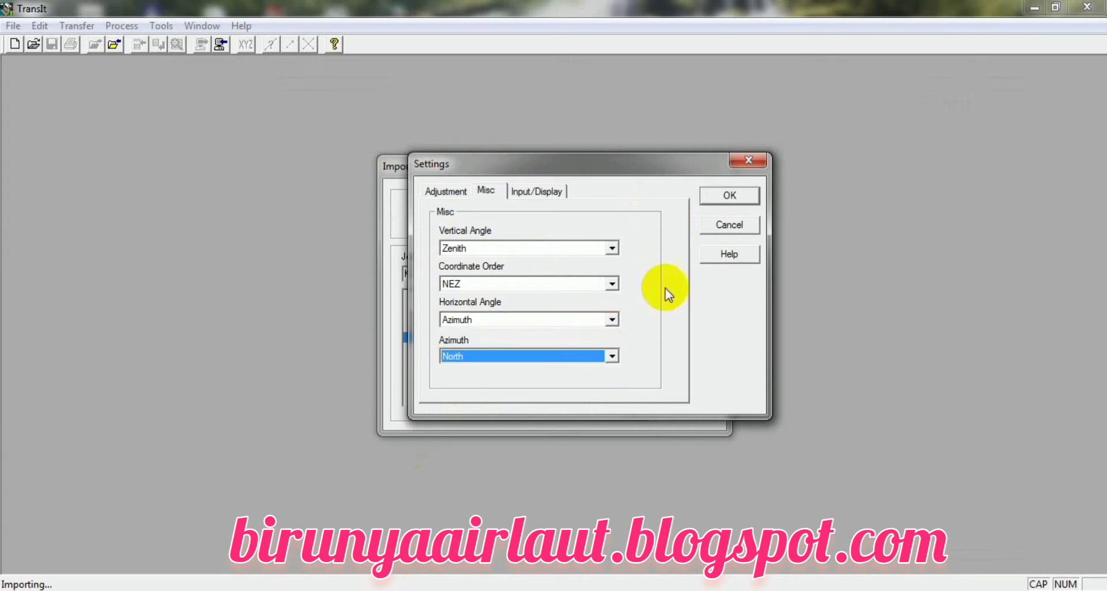
left_click(747, 196)
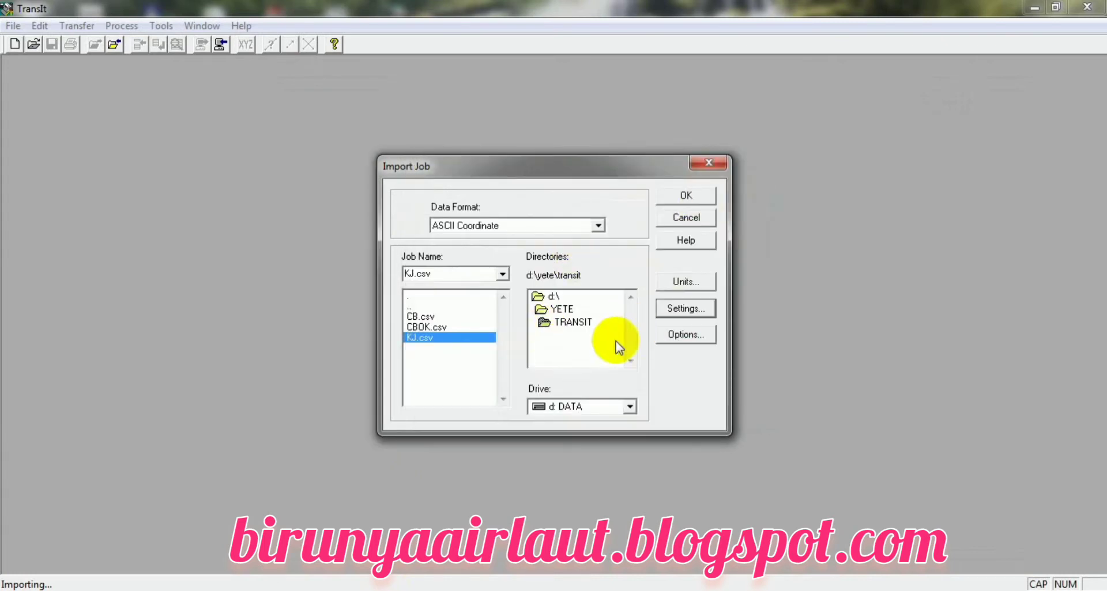
Check the comma-delimited import field order and accept it as PtName, N, E, Z, Code
left_click(677, 339)
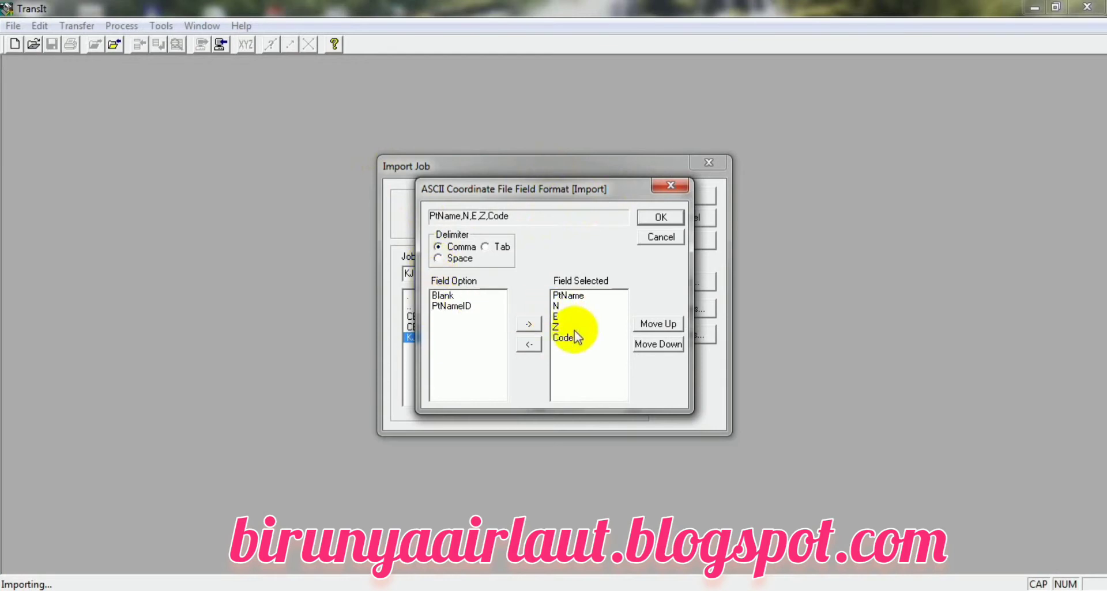
left_click(560, 296)
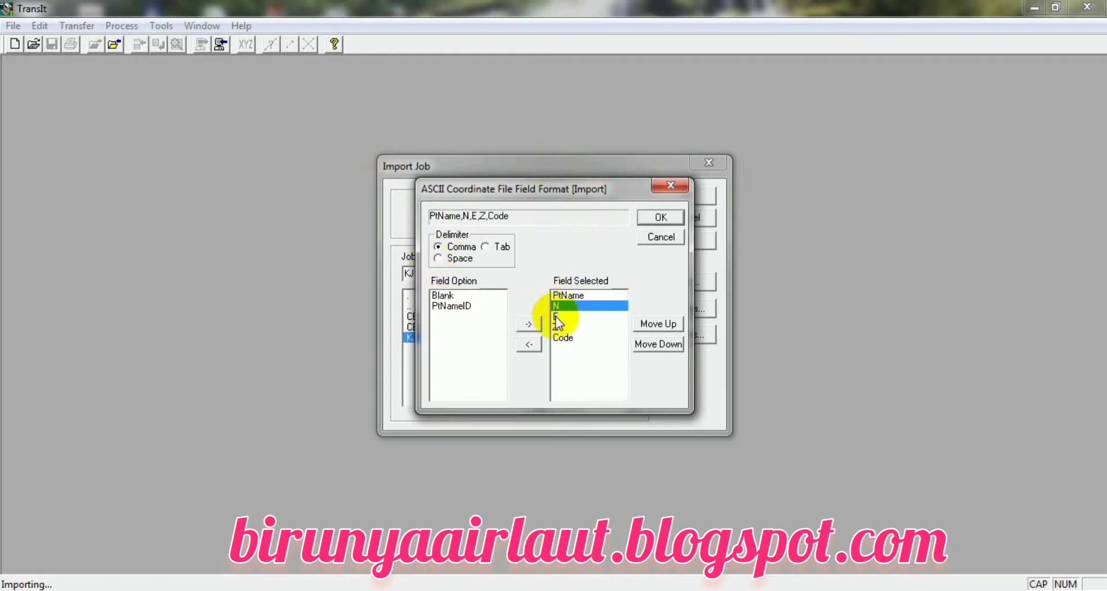
left_click_drag(553, 317, 563, 341)
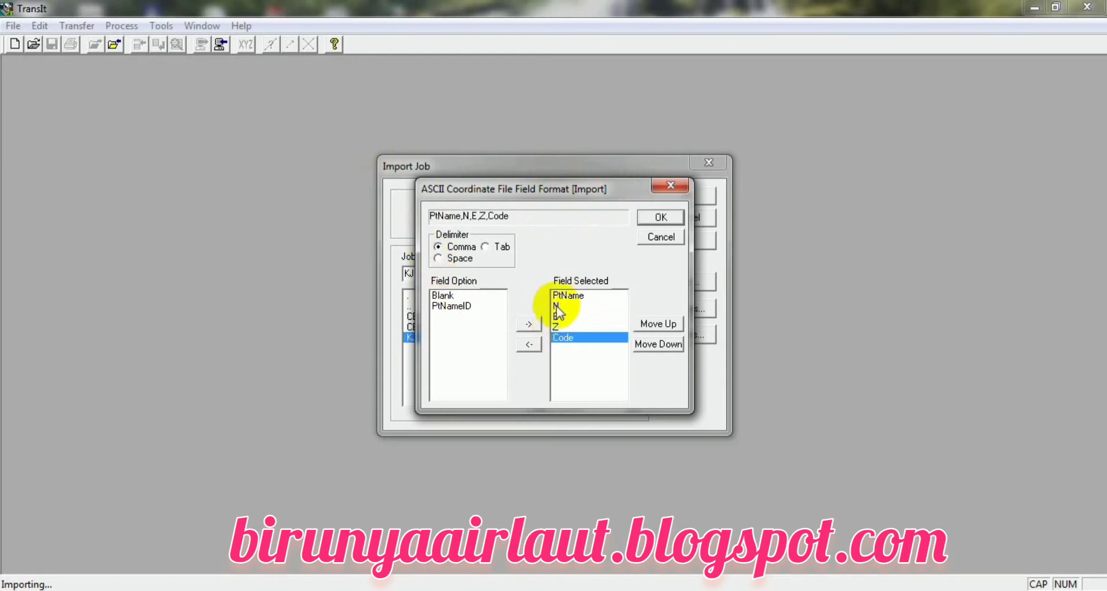
left_click(562, 306)
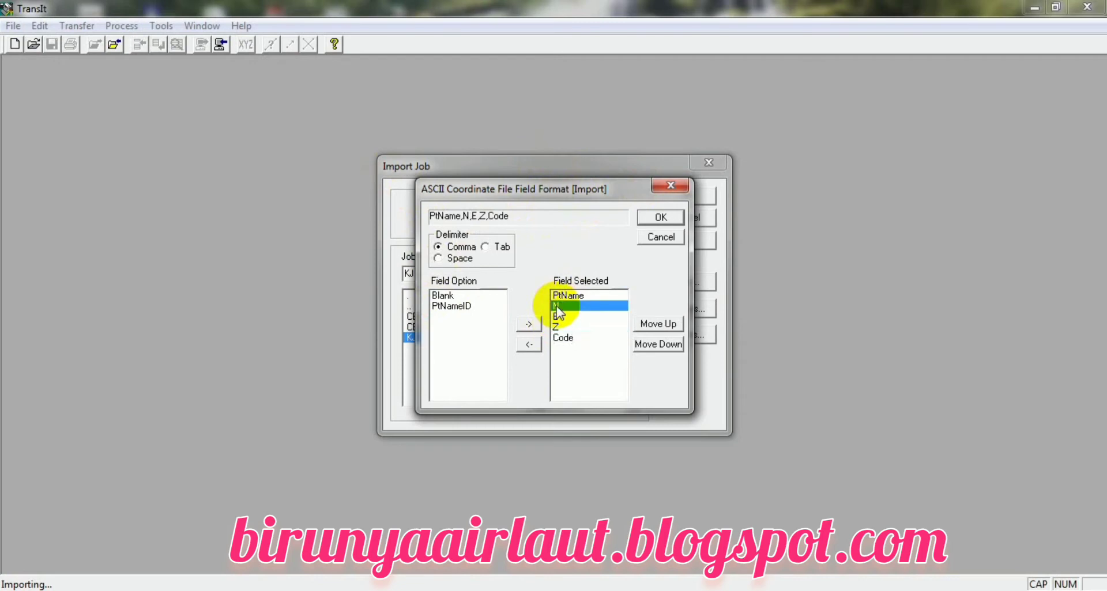
left_click(656, 344)
left_click(656, 325)
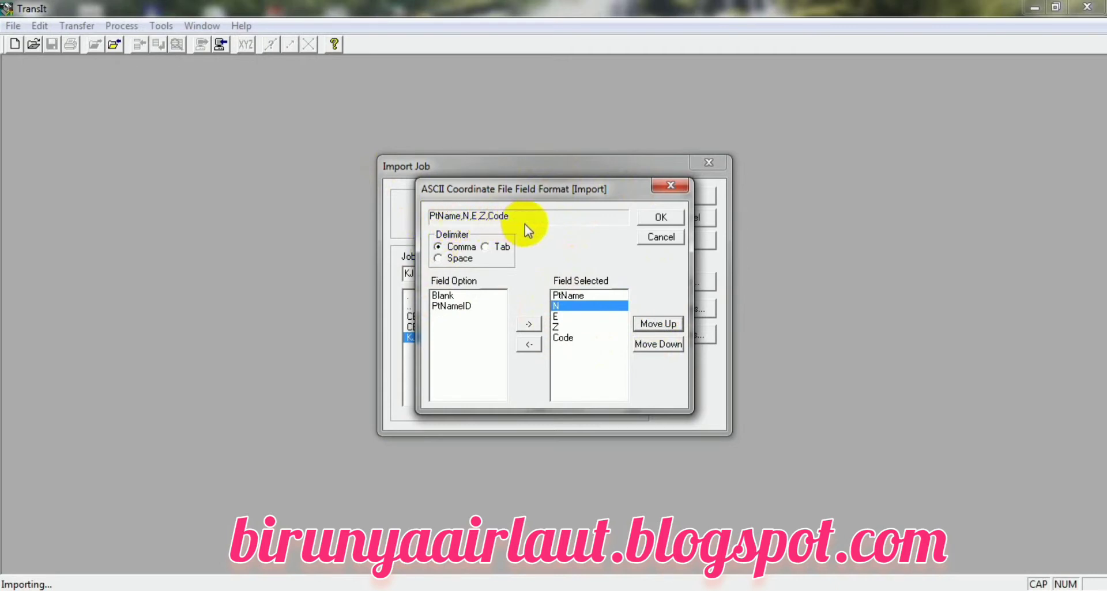
left_click(669, 217)
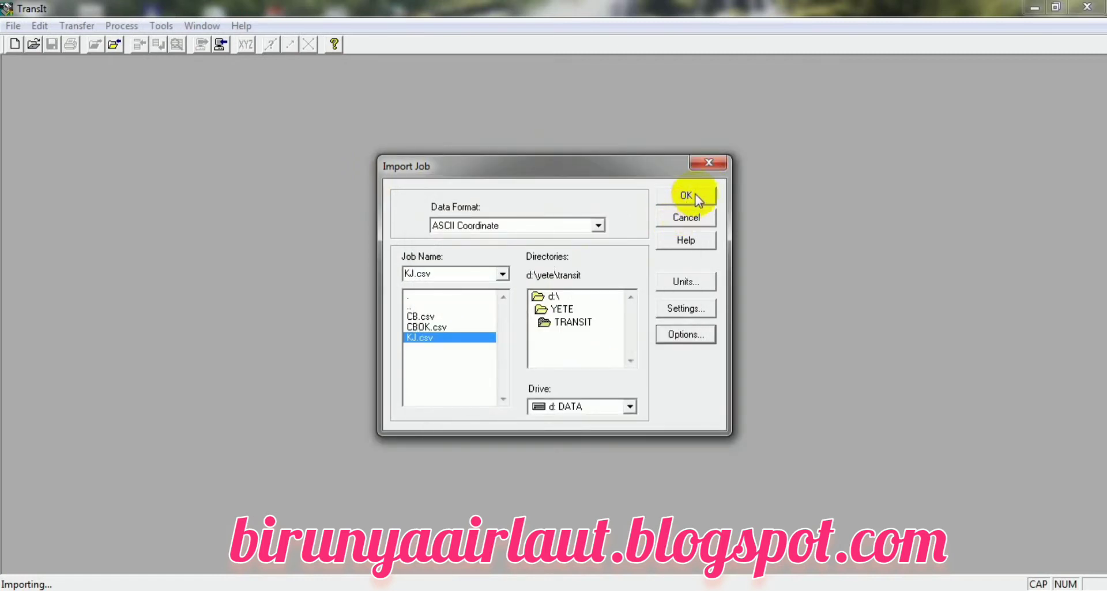
Switch to Excel's KJ sheet and label cells G2 to K2 as PT, NORTH, EAST, Z and CODE
key("alt+Tab")
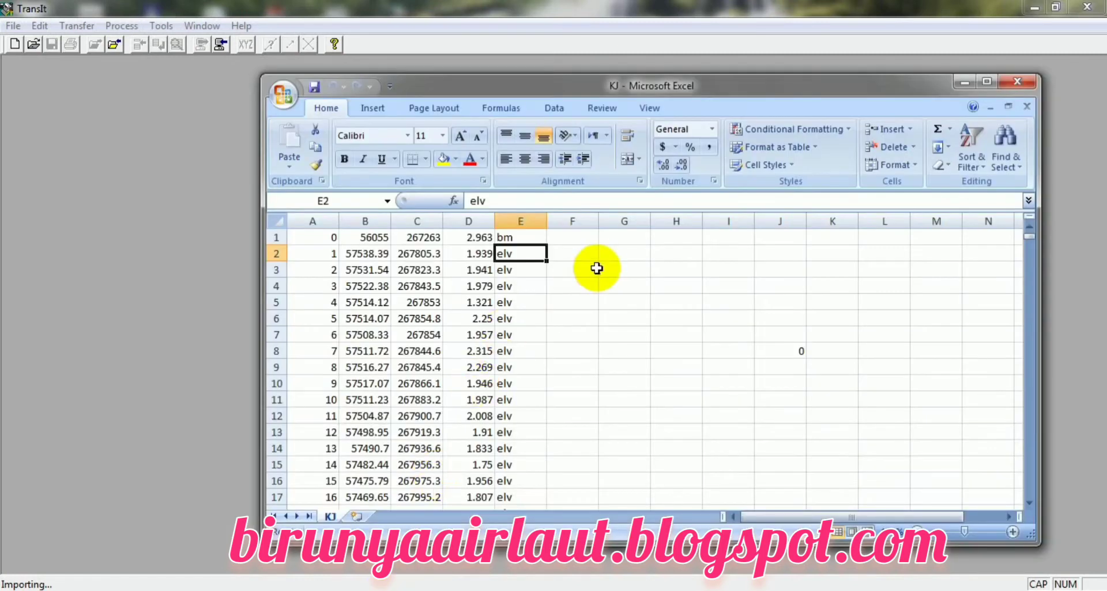
left_click(617, 251)
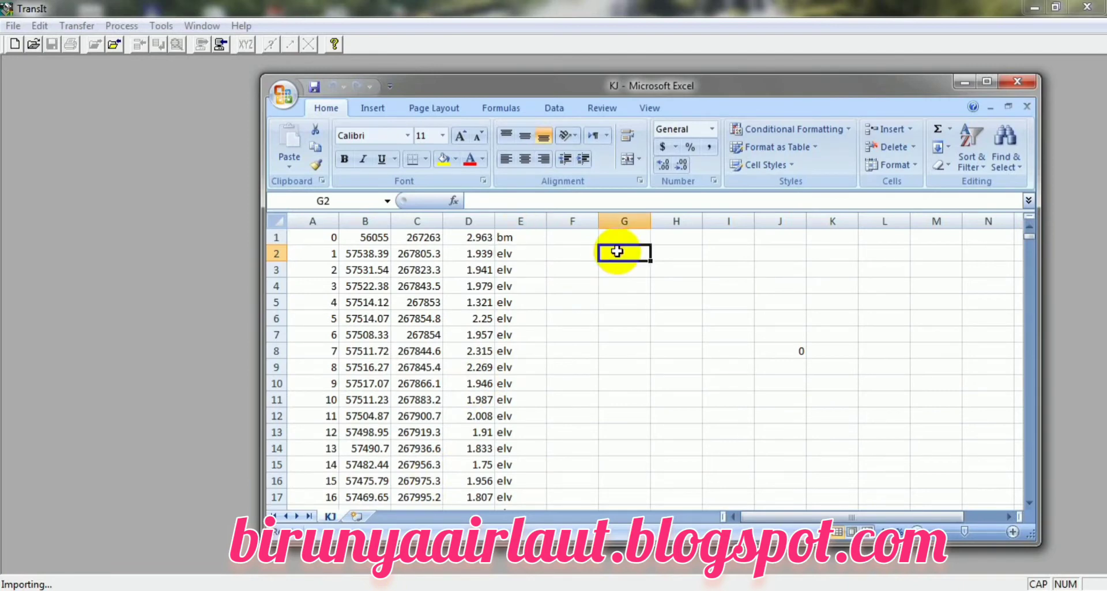
type("PT")
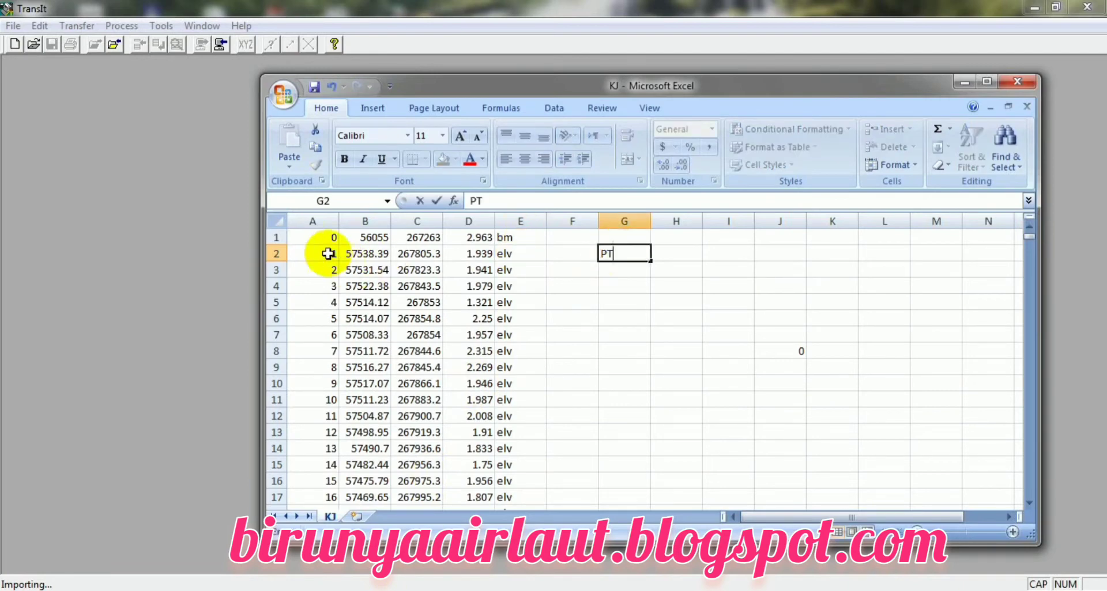
left_click(663, 254)
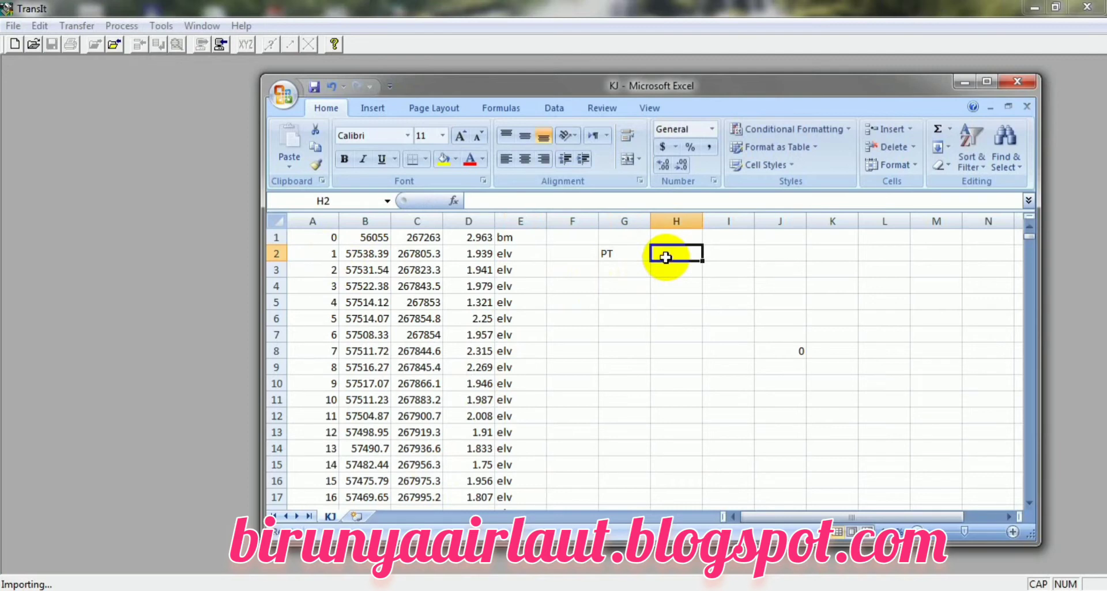
type("NORTH")
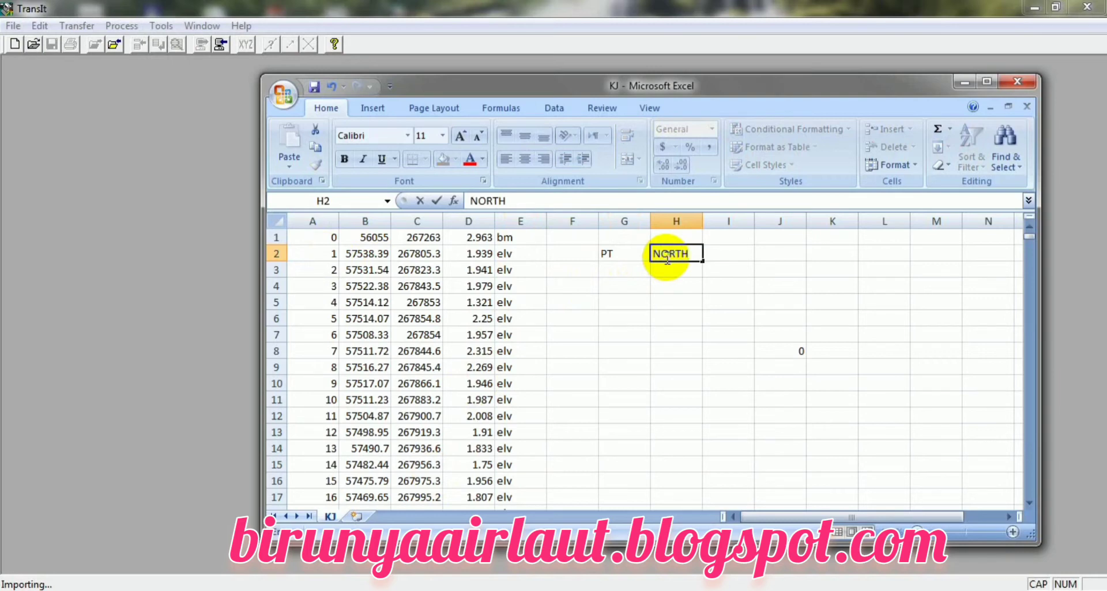
key("Tab")
type("E")
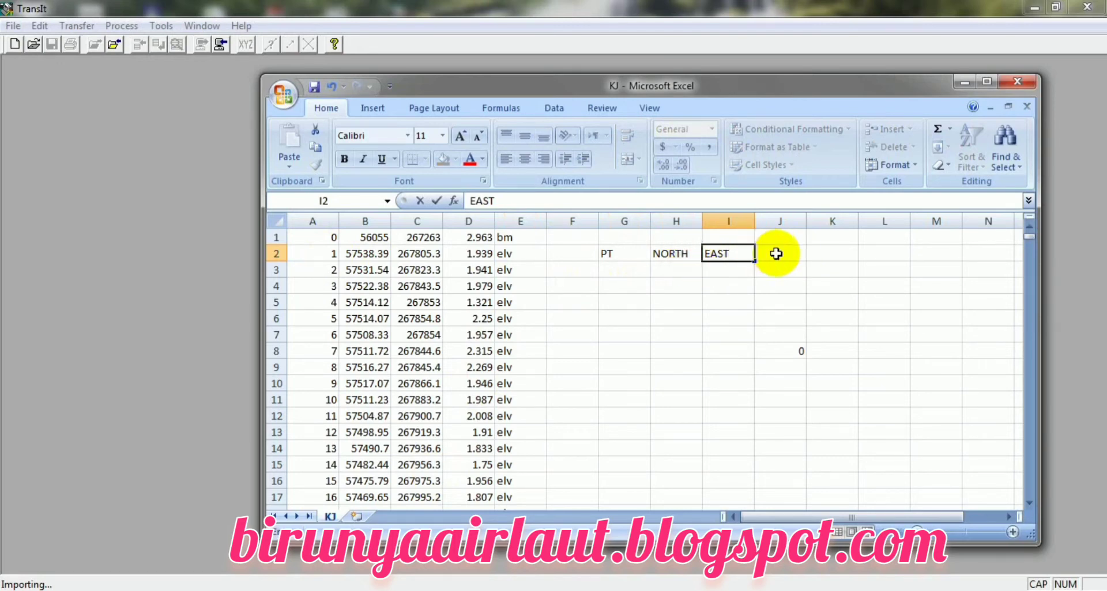
left_click(777, 253)
type("Z")
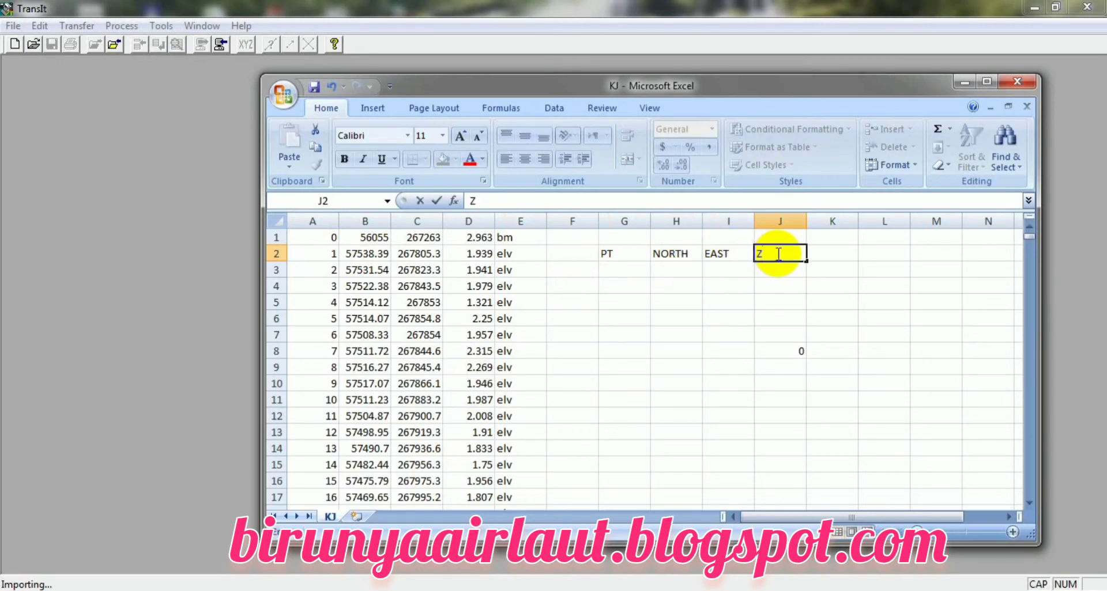
key("Tab")
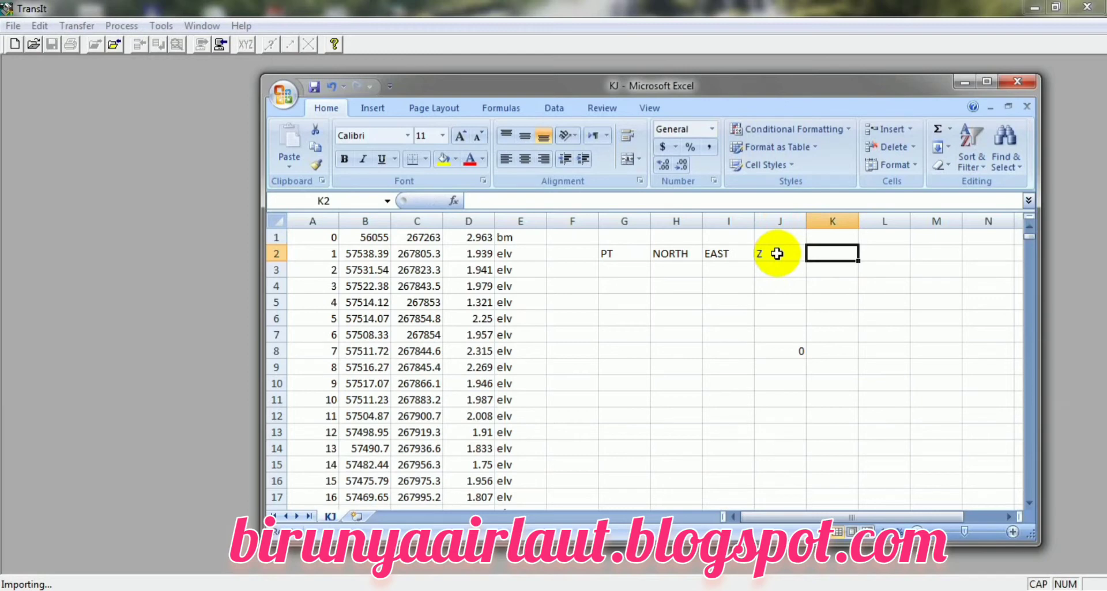
type("CODE")
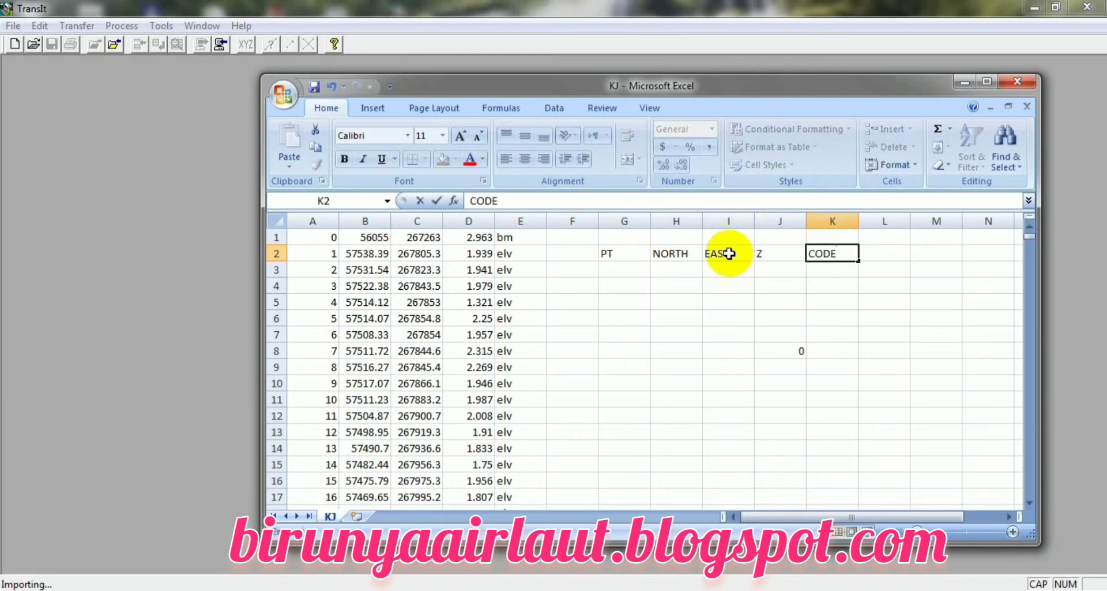
Match each label in G2 to K2 against its data column A to E in row 2, and return to TransIt
left_click(617, 252)
left_click(329, 255)
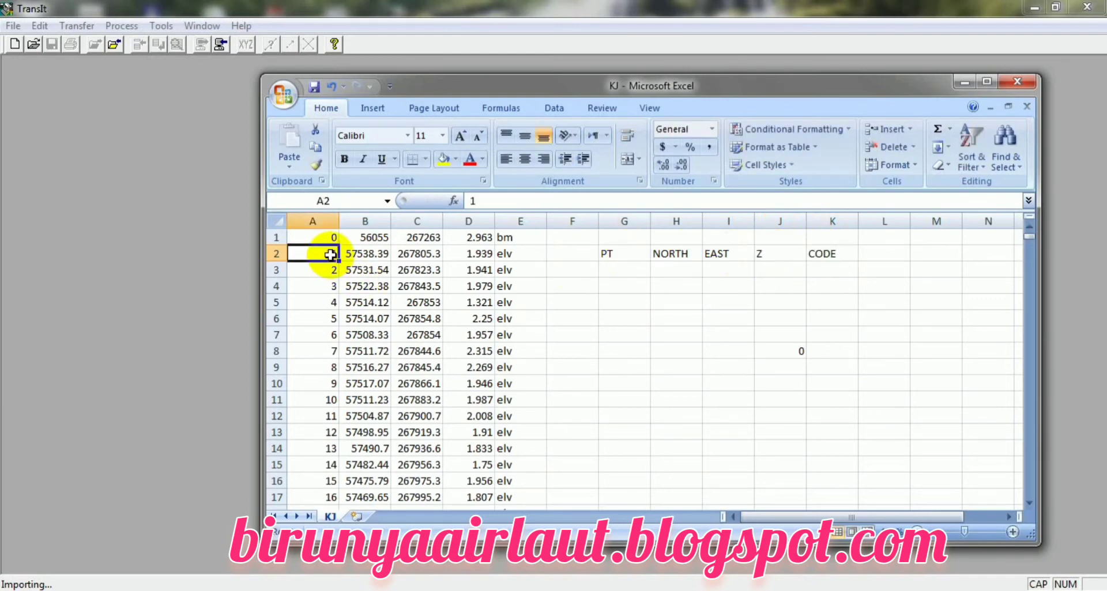
left_click(674, 254)
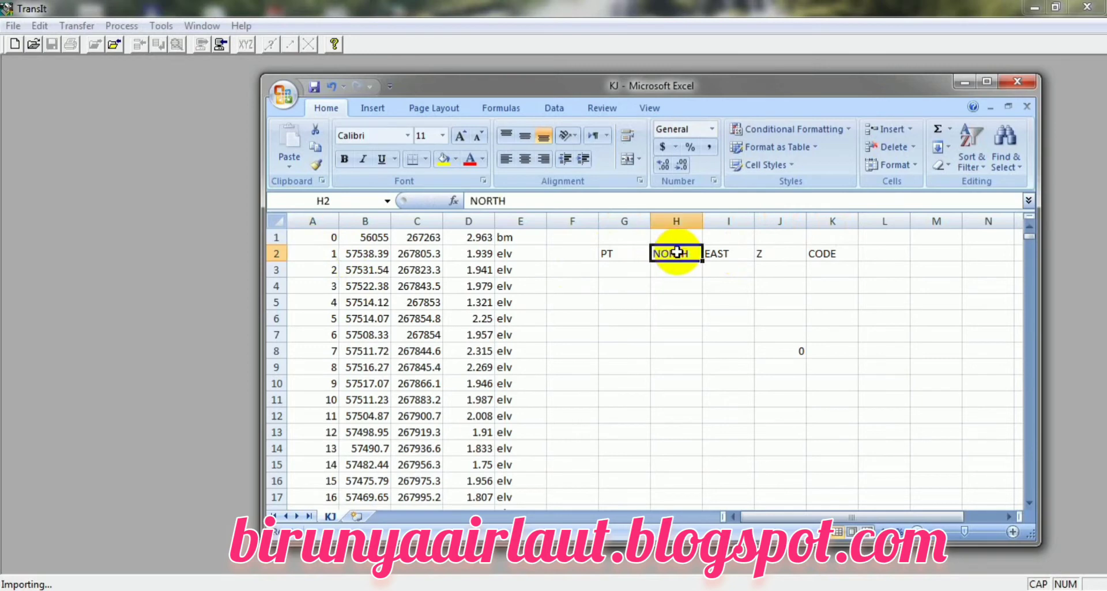
left_click(373, 249)
left_click(733, 255)
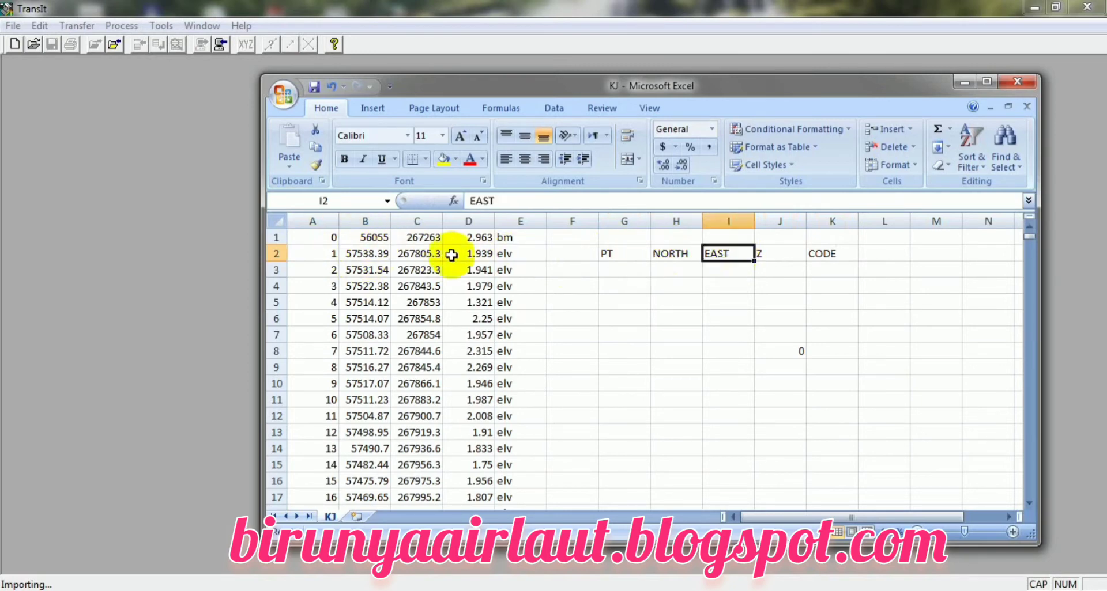
left_click(425, 251)
left_click(783, 252)
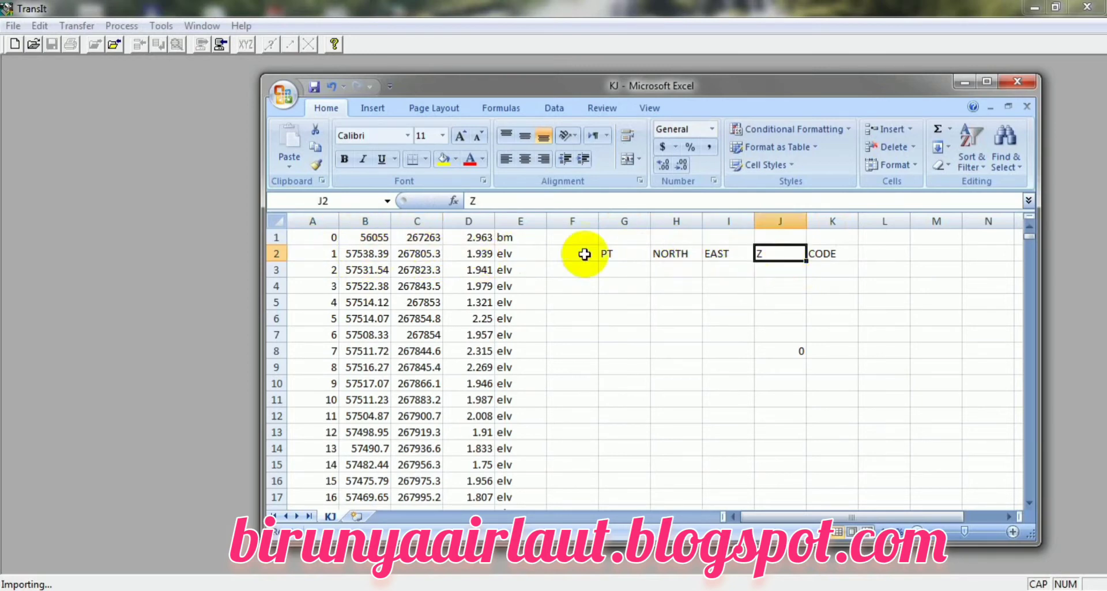
left_click(476, 254)
left_click(822, 254)
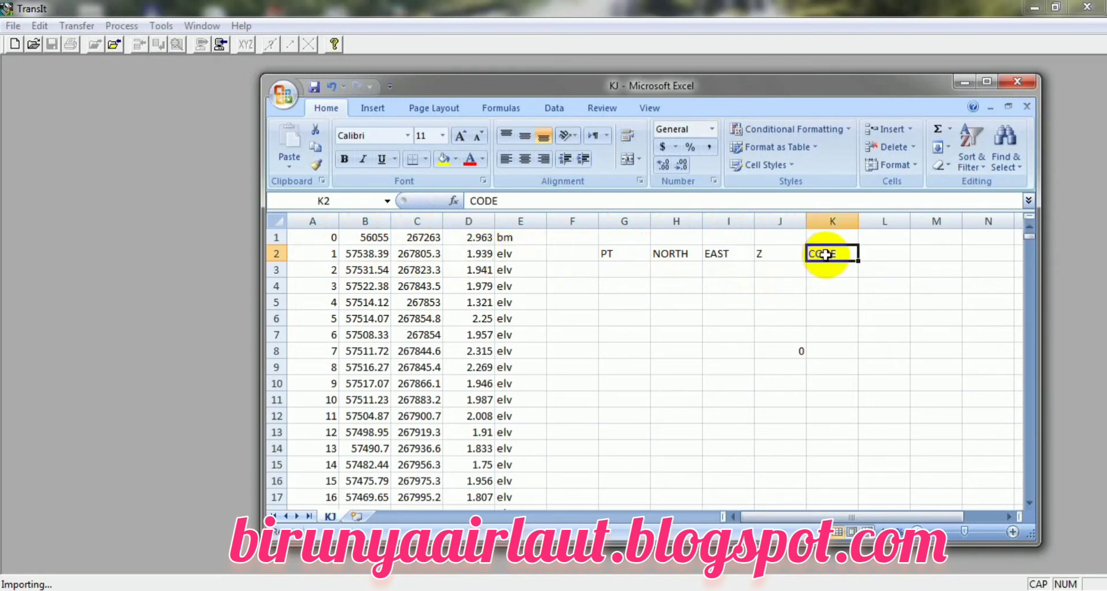
left_click(510, 258)
left_click(681, 339)
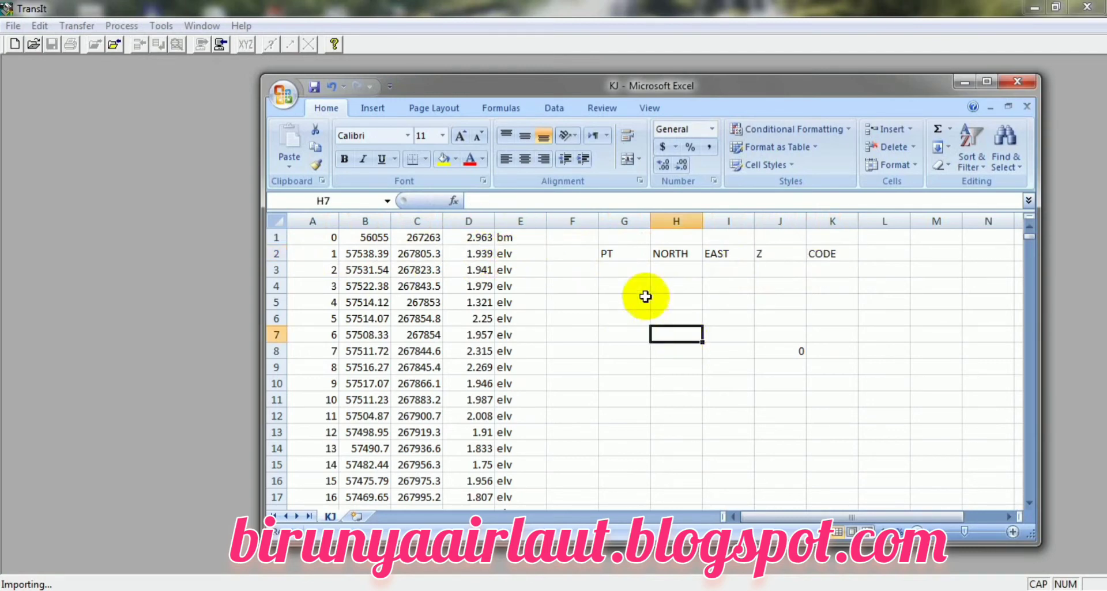
left_click(1017, 85)
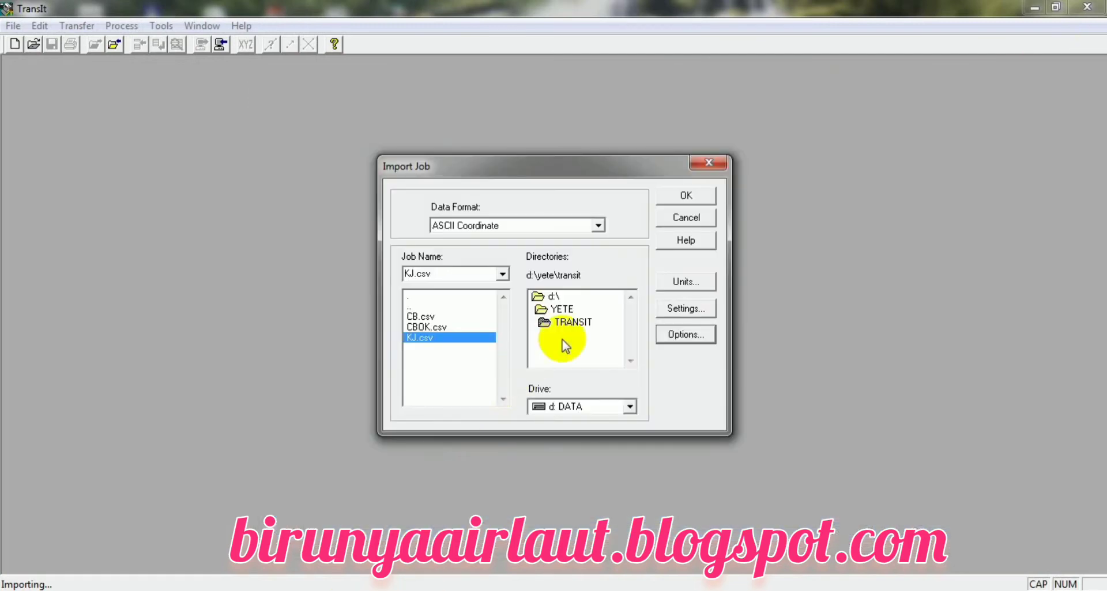
Recheck the import field order PtName, N, E, Z, Code and the NEZ coordinate order, accepting both unchanged
left_click(686, 335)
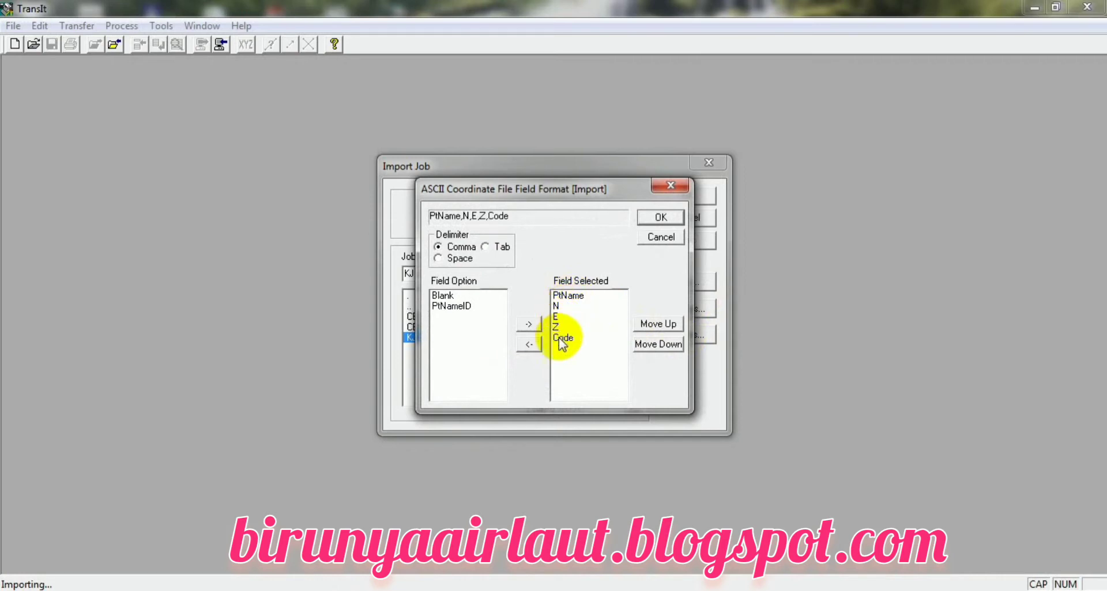
left_click(661, 217)
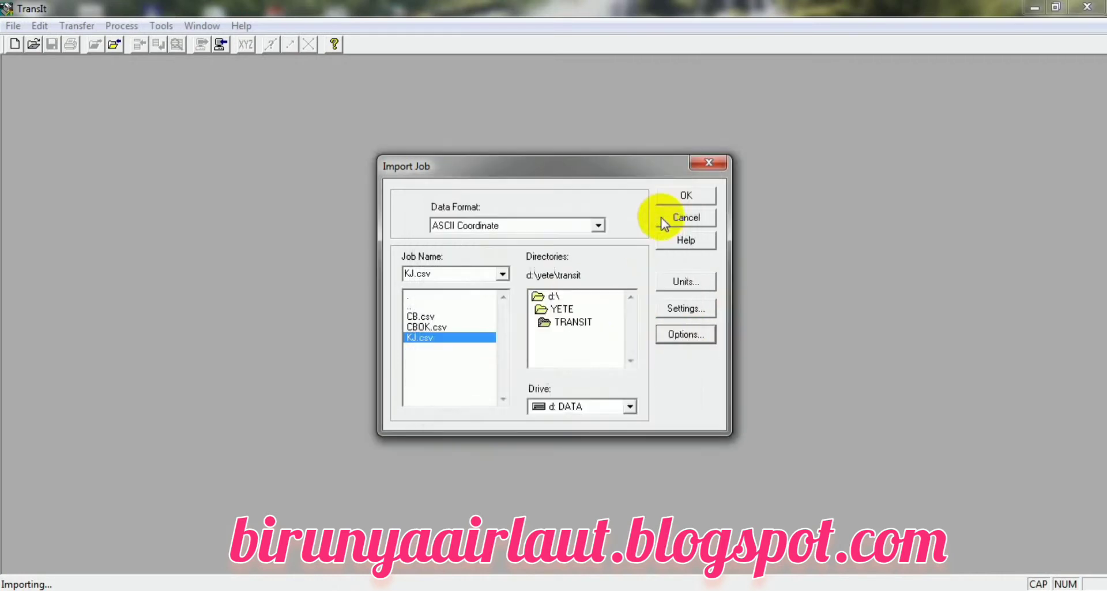
left_click(685, 309)
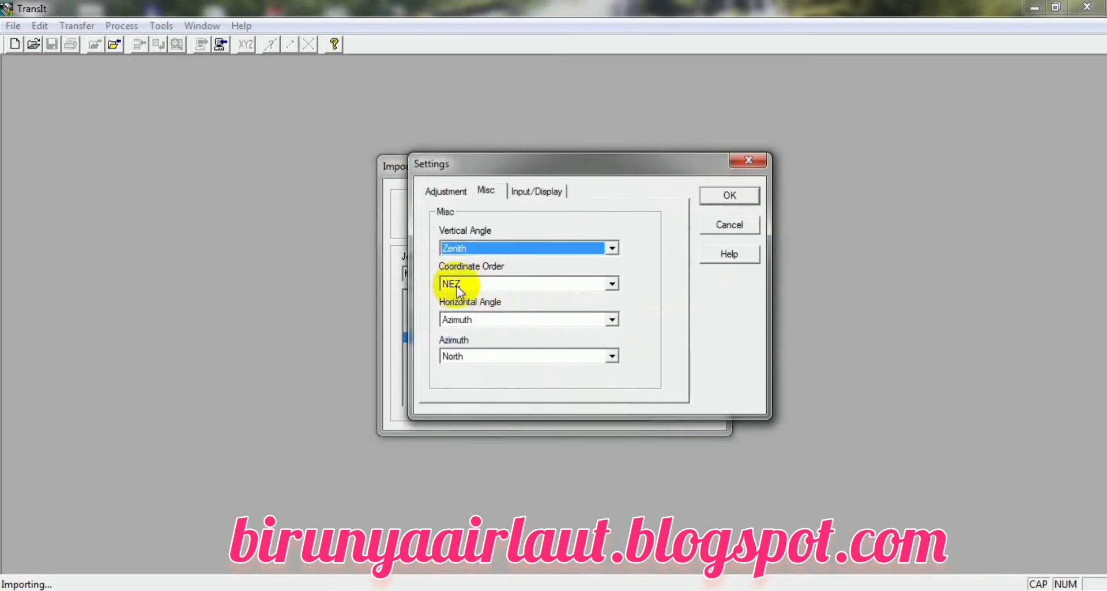
left_click(754, 203)
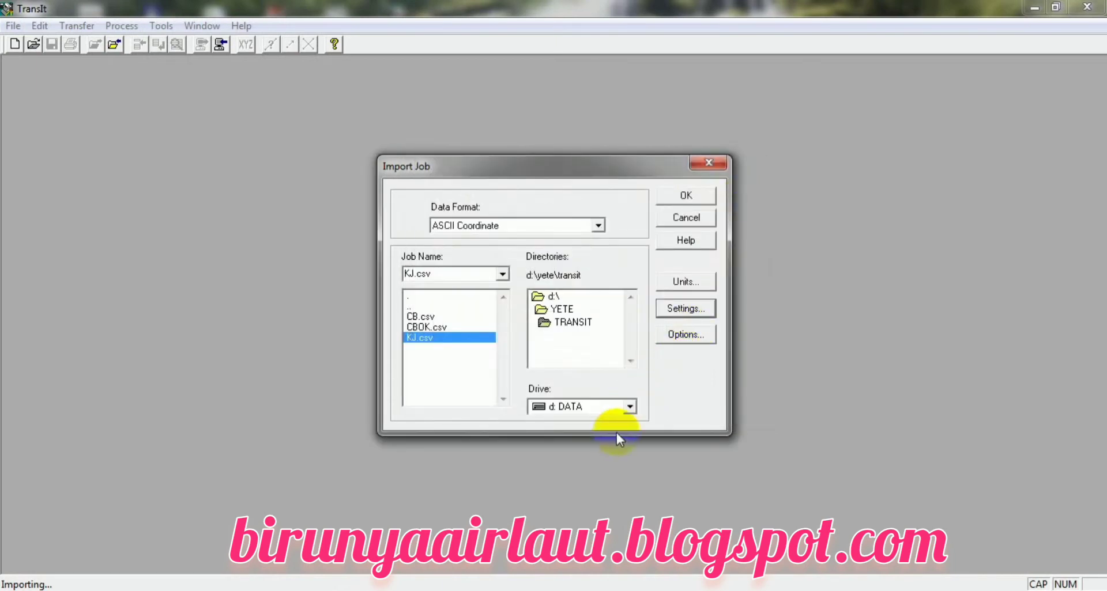
Bring Excel's KJ workbook back up and close it, returning to the job import in TransIt
left_click(427, 584)
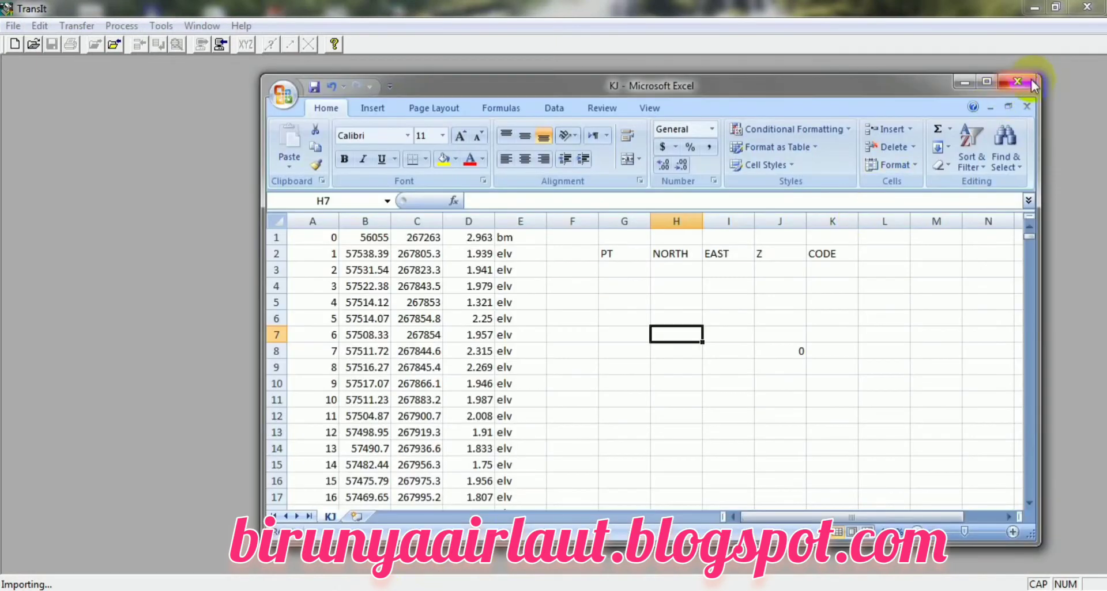
left_click(1018, 81)
left_click(555, 343)
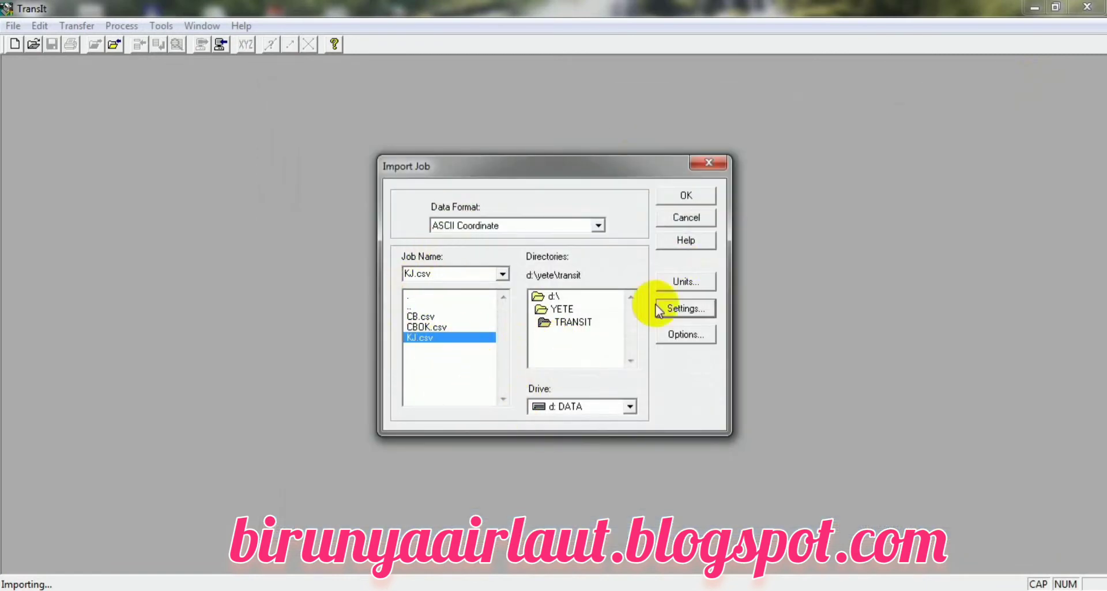
Import the KJ.csv job, overwriting the existing TransIt file, and move the Editor window closer to the Browser window
left_click(699, 199)
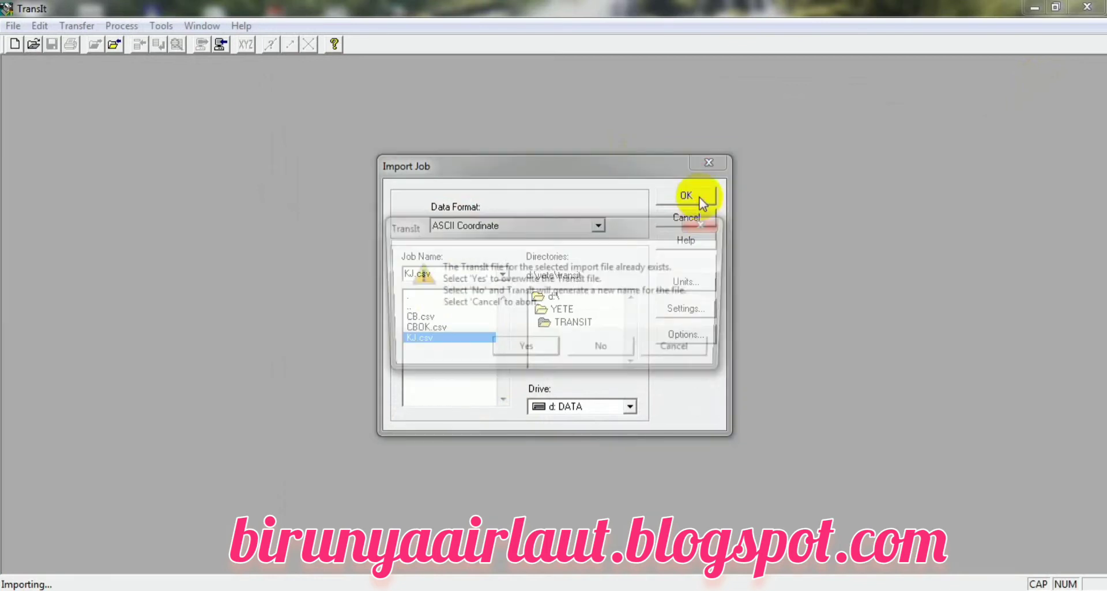
left_click(523, 352)
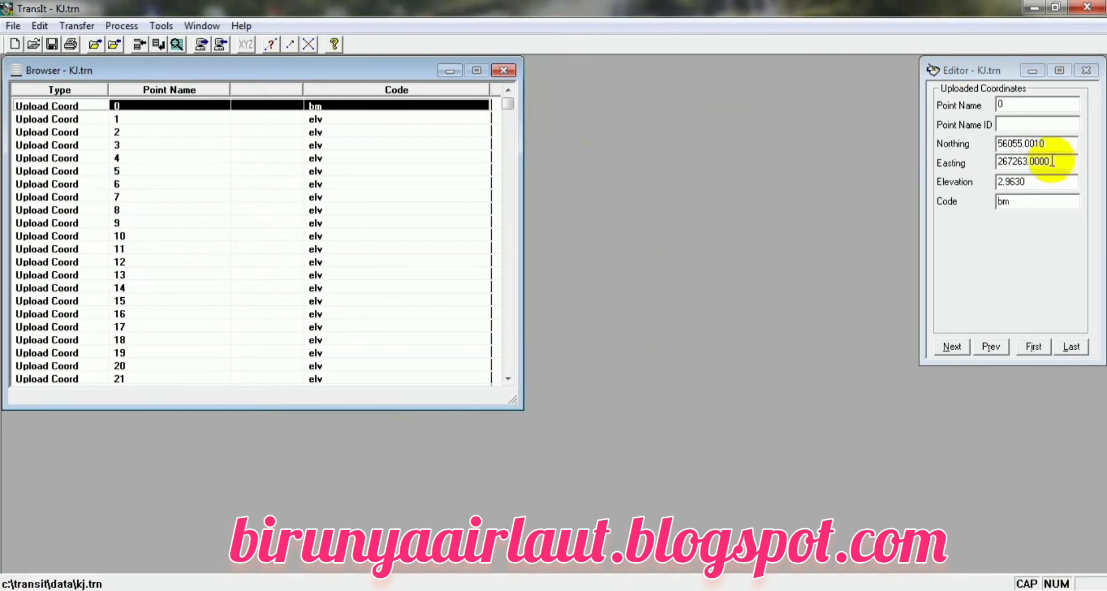
left_click_drag(966, 74, 702, 80)
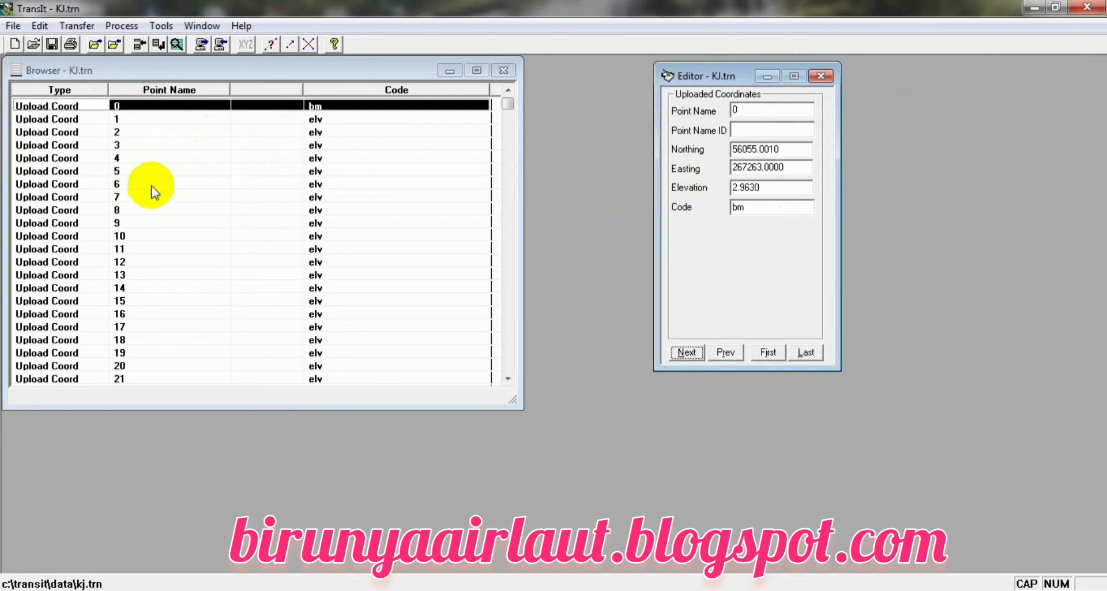
Start a job export, look through the available export formats and keep DXF Format with KJ.dxf as the job name
left_click(13, 27)
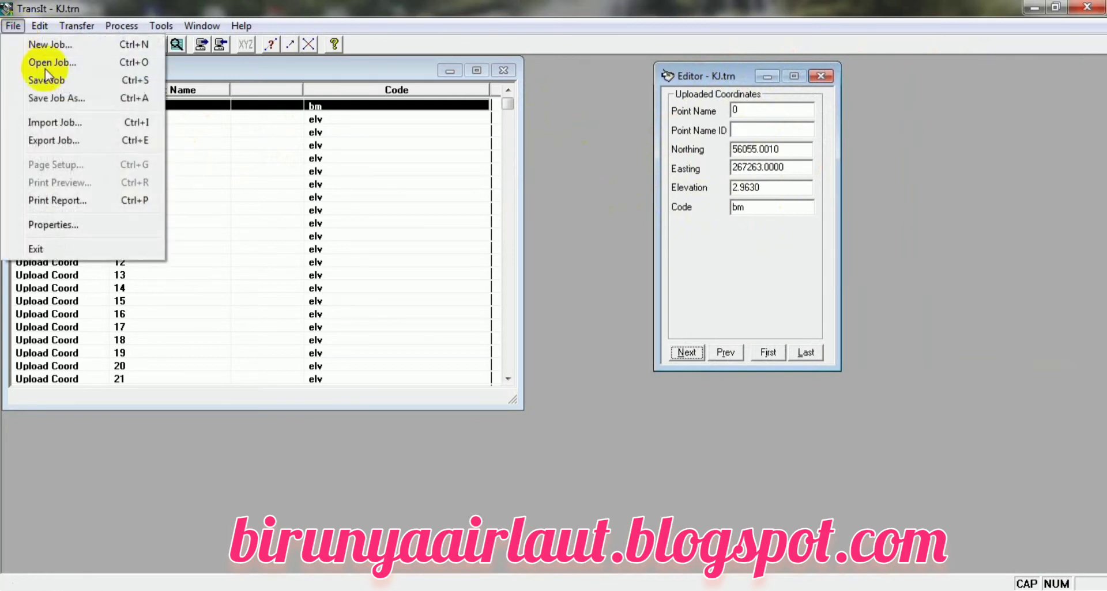
left_click(102, 142)
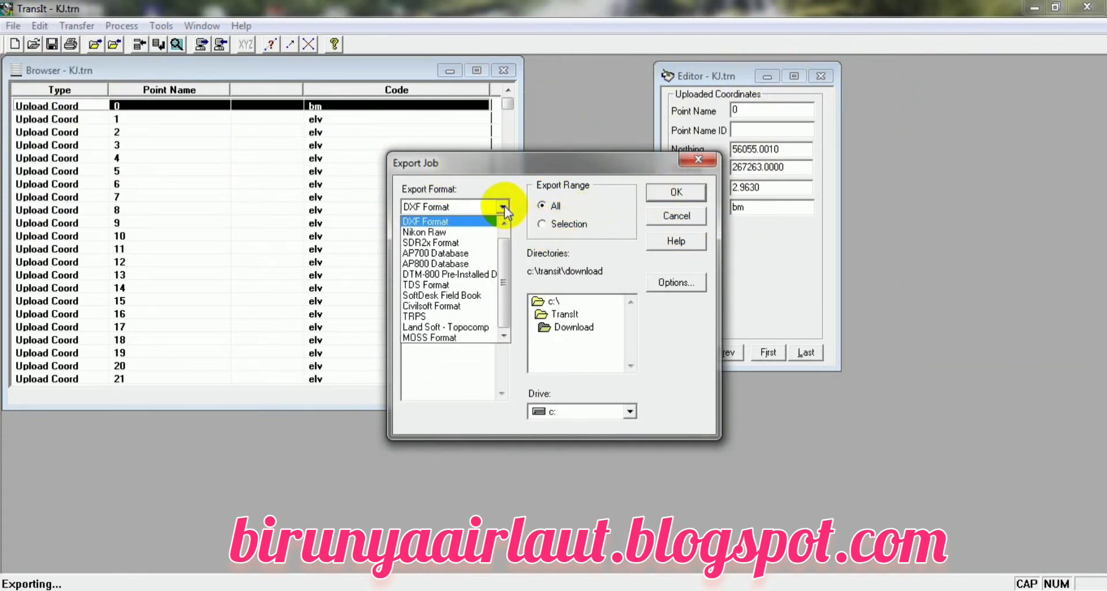
left_click_drag(505, 242, 505, 230)
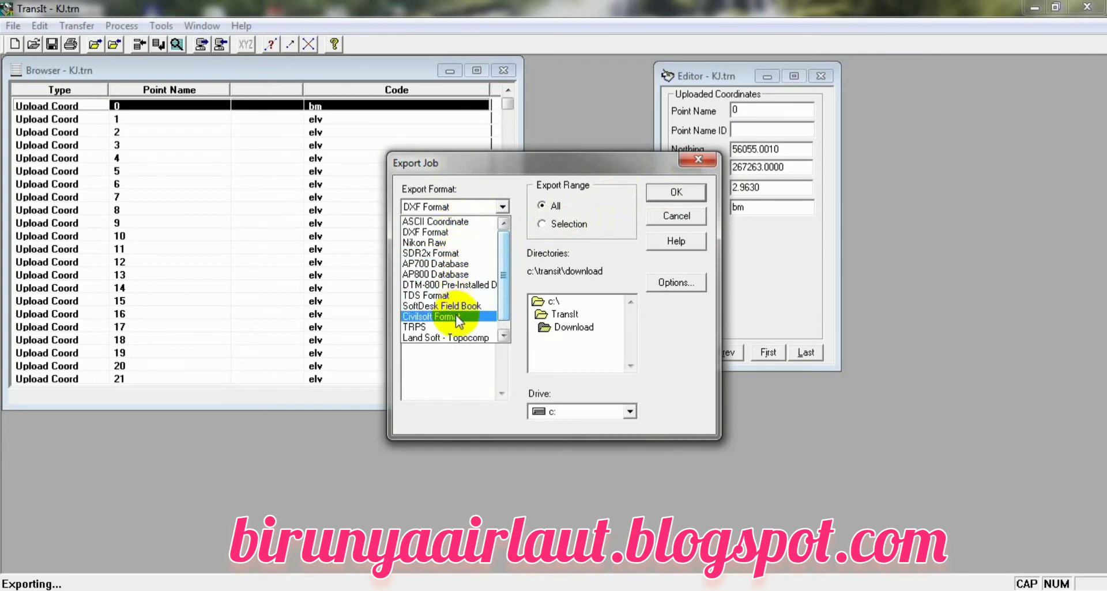
left_click_drag(505, 240, 500, 289)
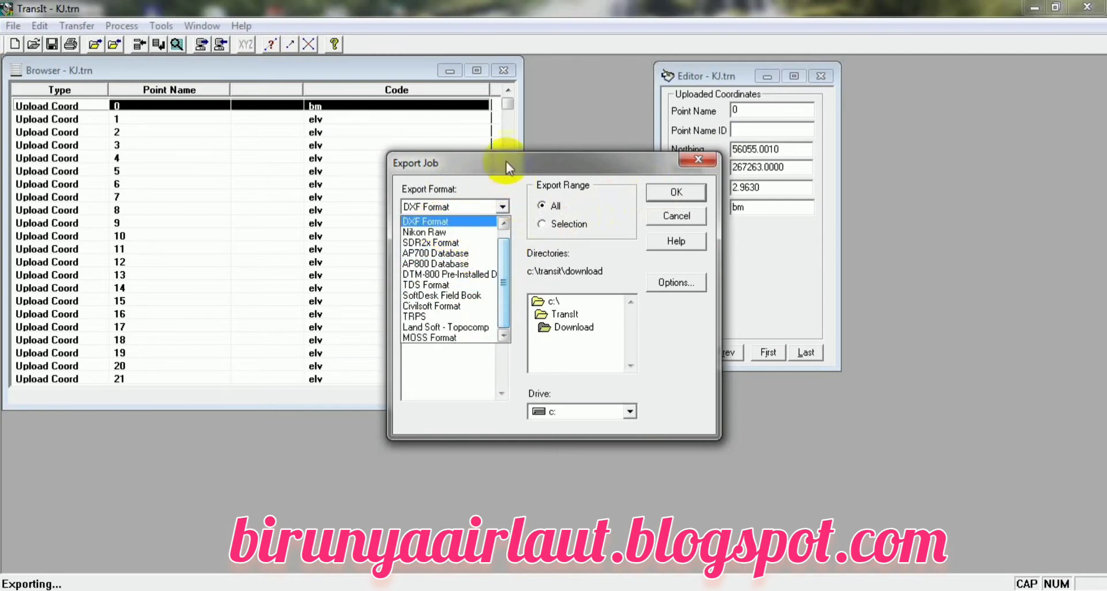
left_click(435, 210)
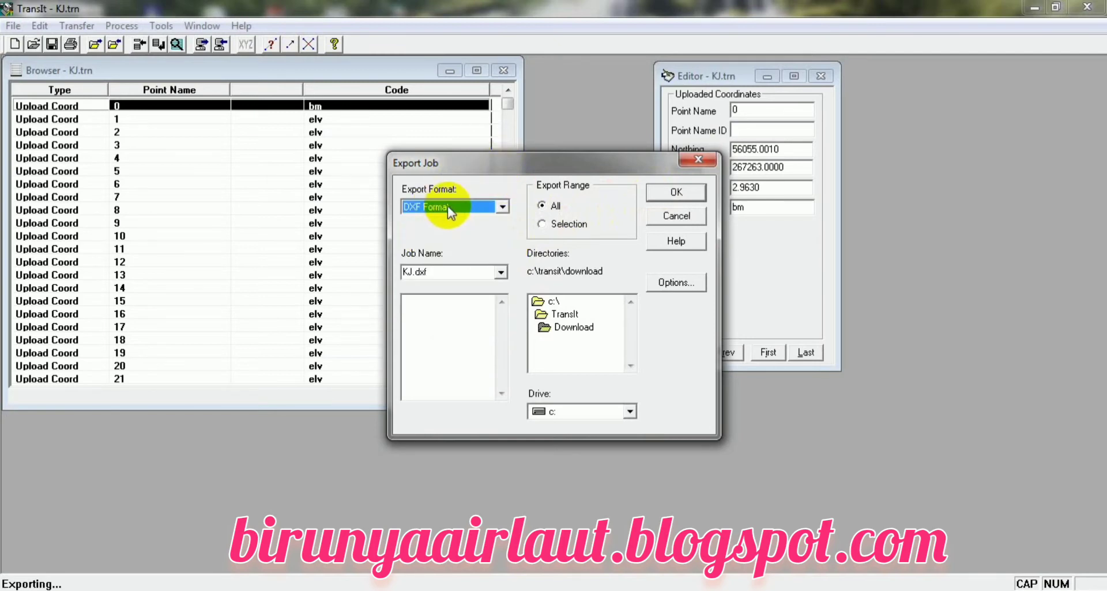
left_click(501, 272)
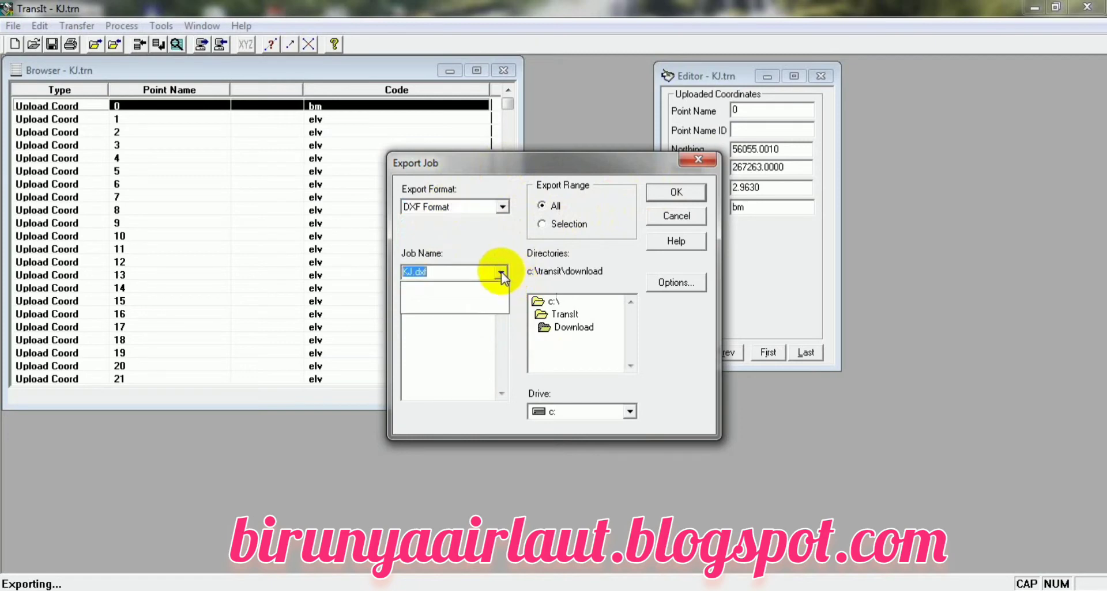
left_click(501, 272)
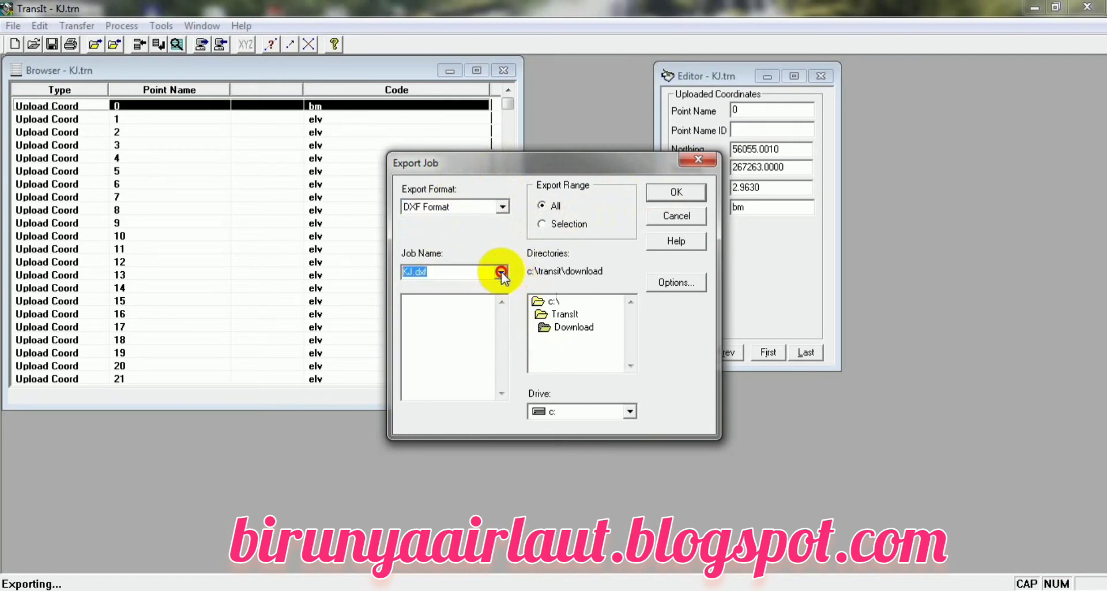
Set the text height in the DXF export options to 1.0000 and accept them with codes included
left_click(681, 285)
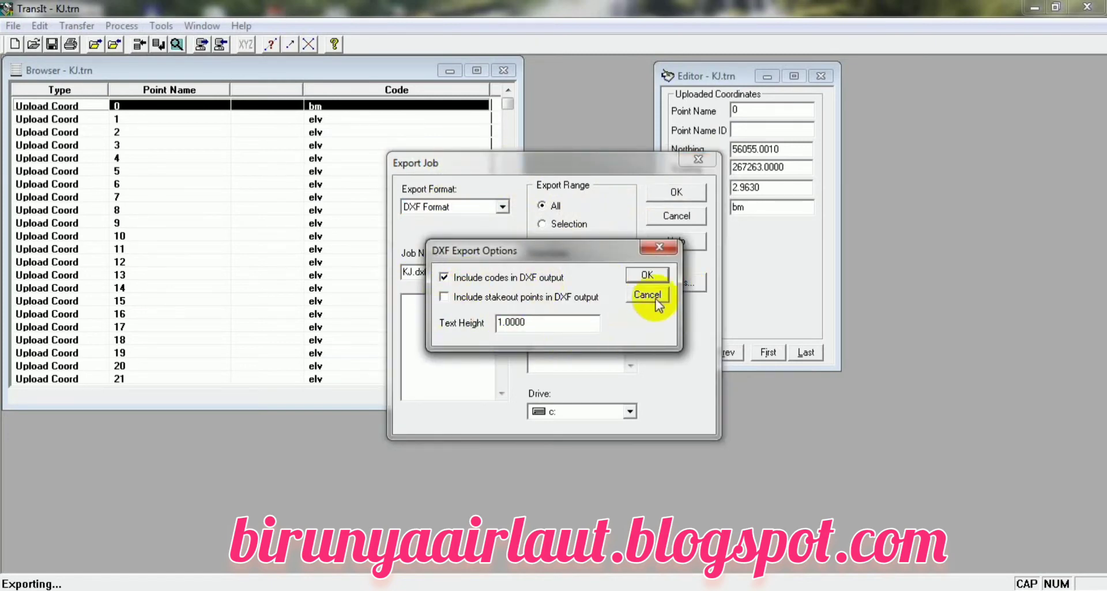
left_click(499, 325)
key("Delete")
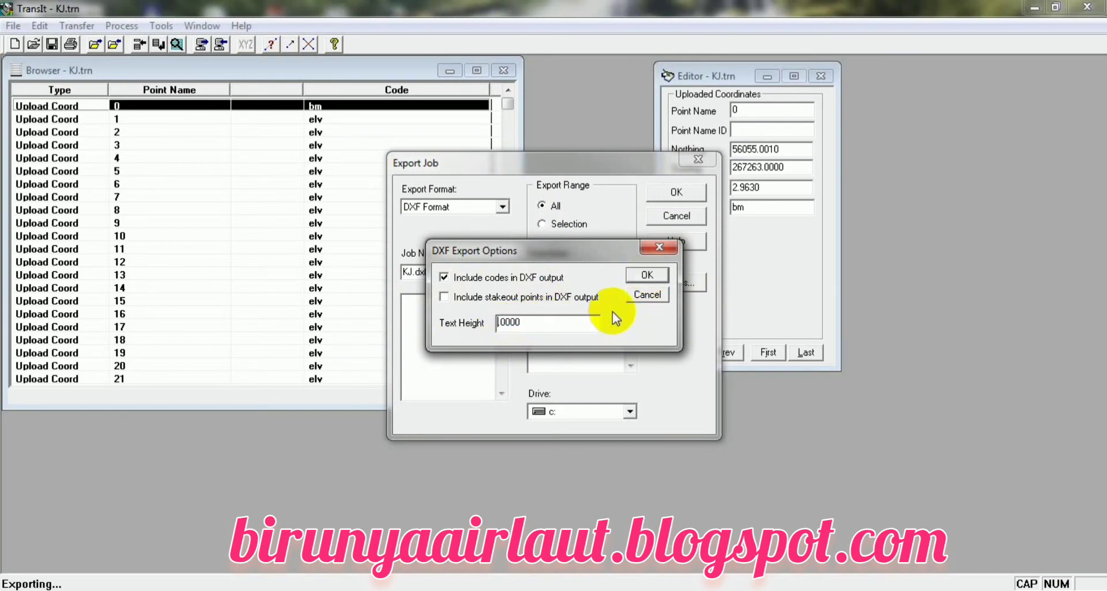
type("2")
key("BackSpace")
type("1")
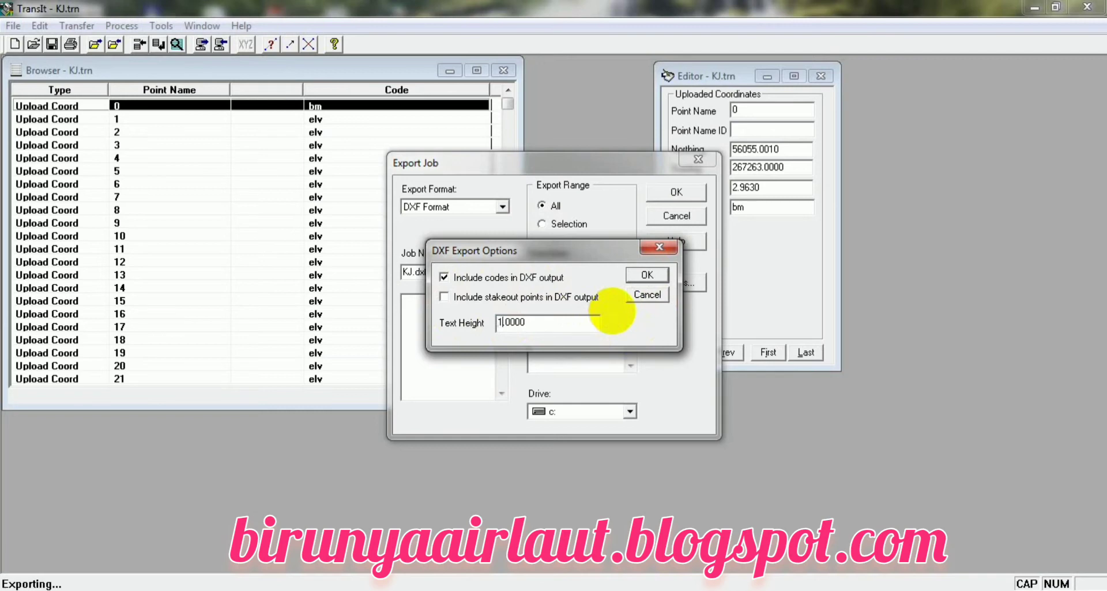
left_click(639, 275)
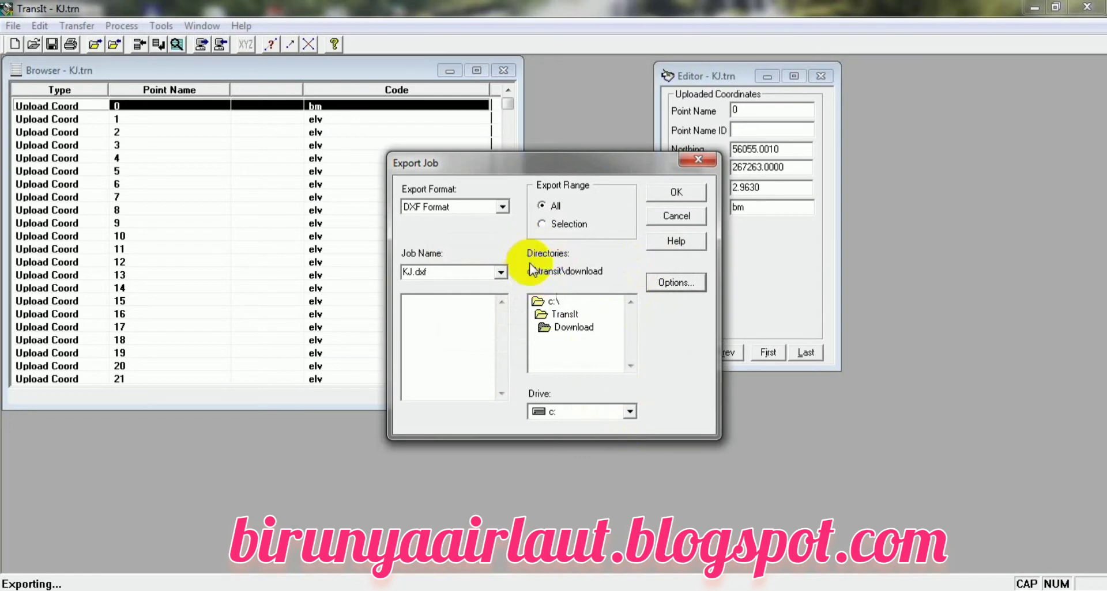
Export the whole job as KJ.dxf to the YETE\TRANSIT folder on drive D
left_click(630, 412)
left_click(588, 441)
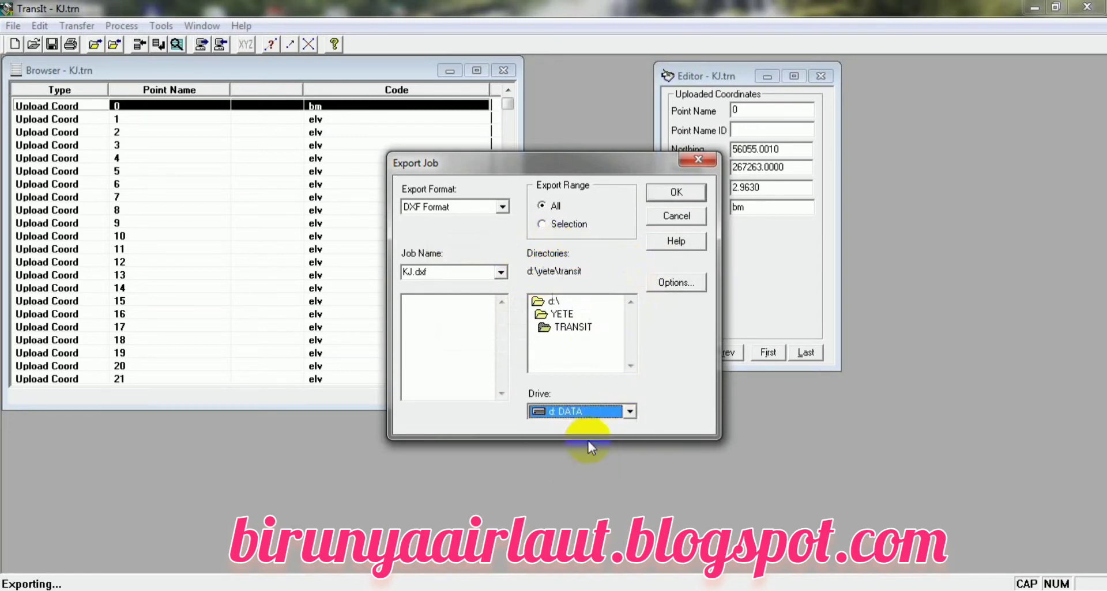
left_click(574, 328)
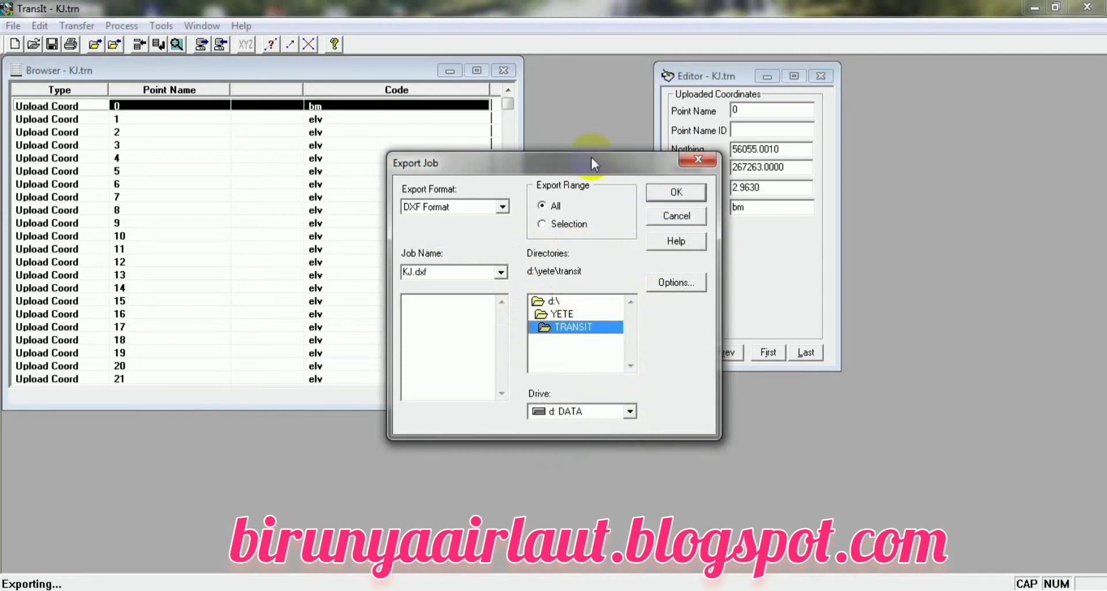
left_click(678, 194)
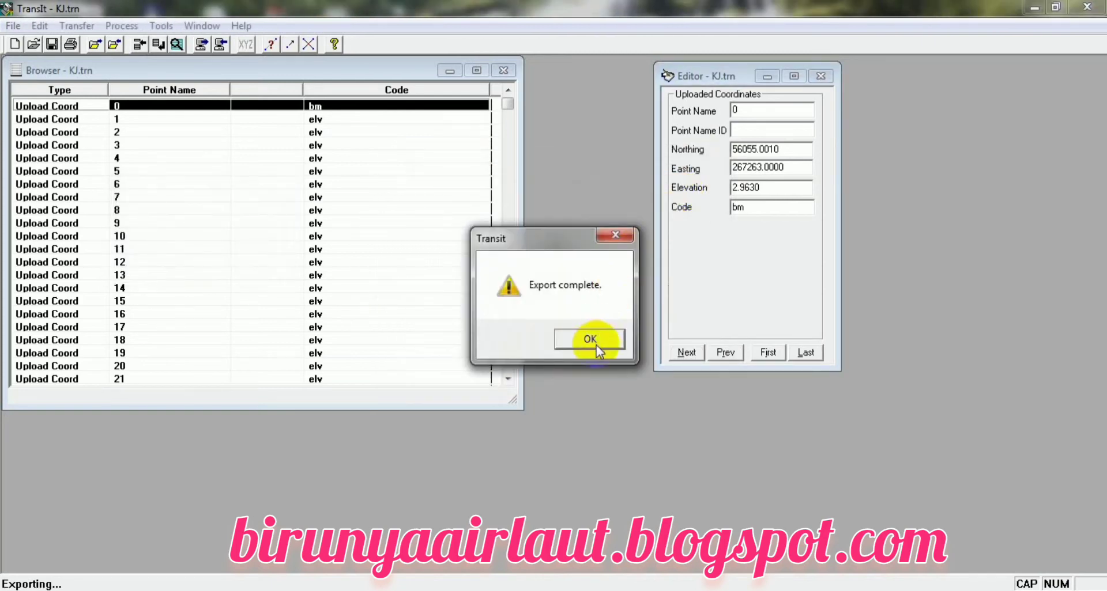
left_click(596, 345)
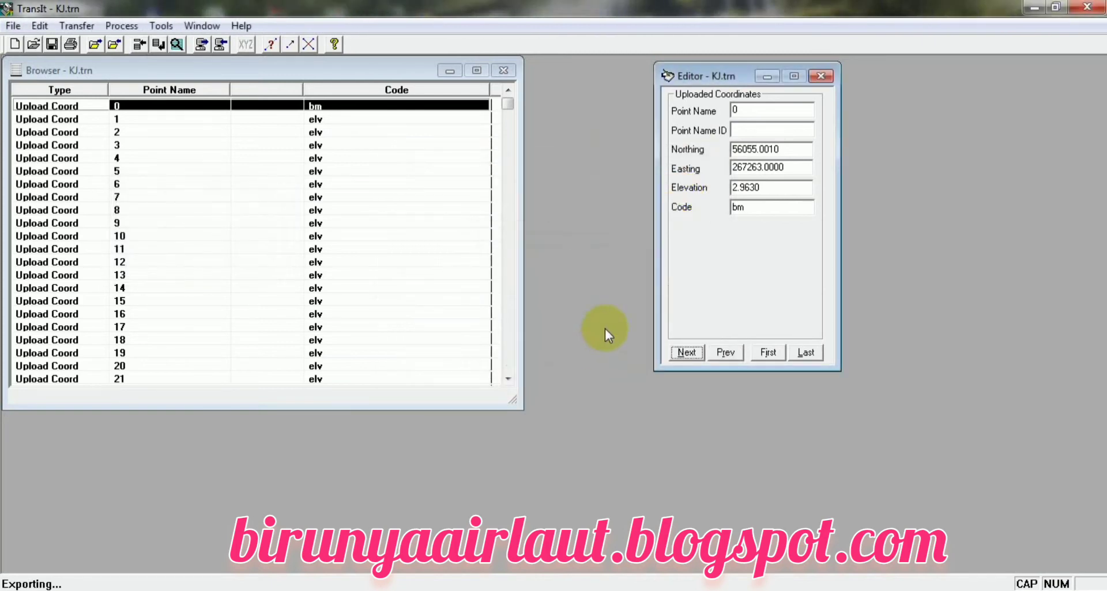
Open KJ.dxf from D:\YETE\Transit in AutoCAD, dismissing the drawing recovery notice and closing the Drawing Recovery Manager
left_click(176, 589)
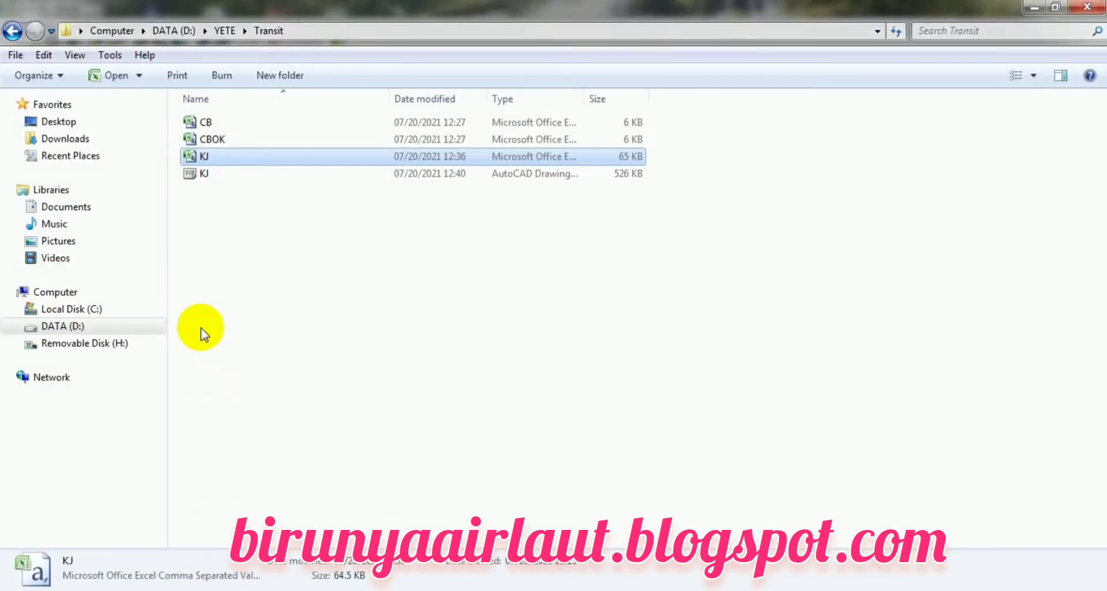
left_click(62, 326)
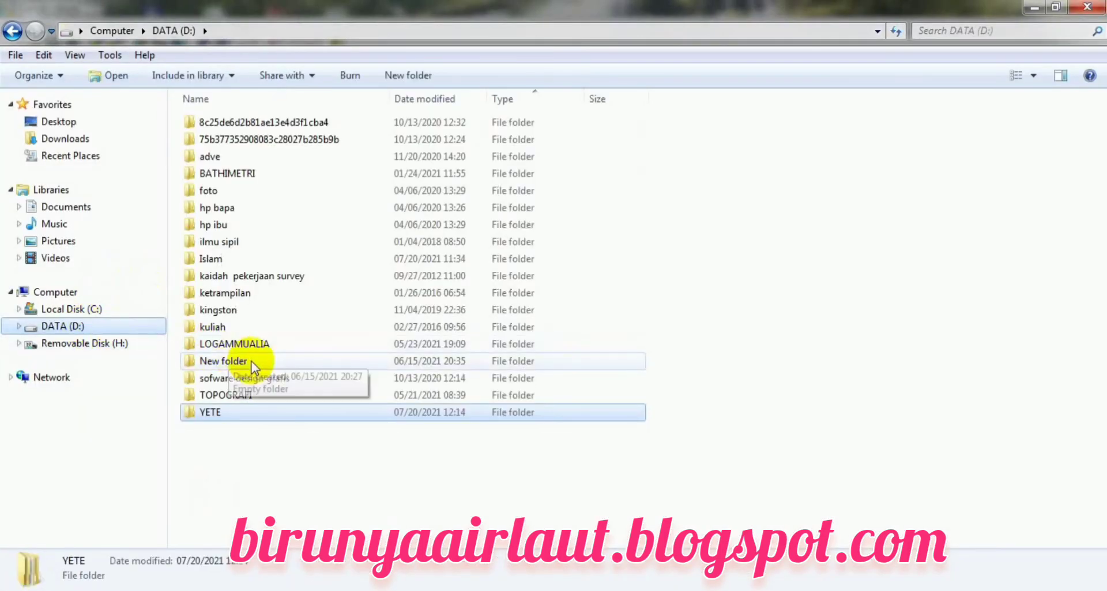
double_click(256, 414)
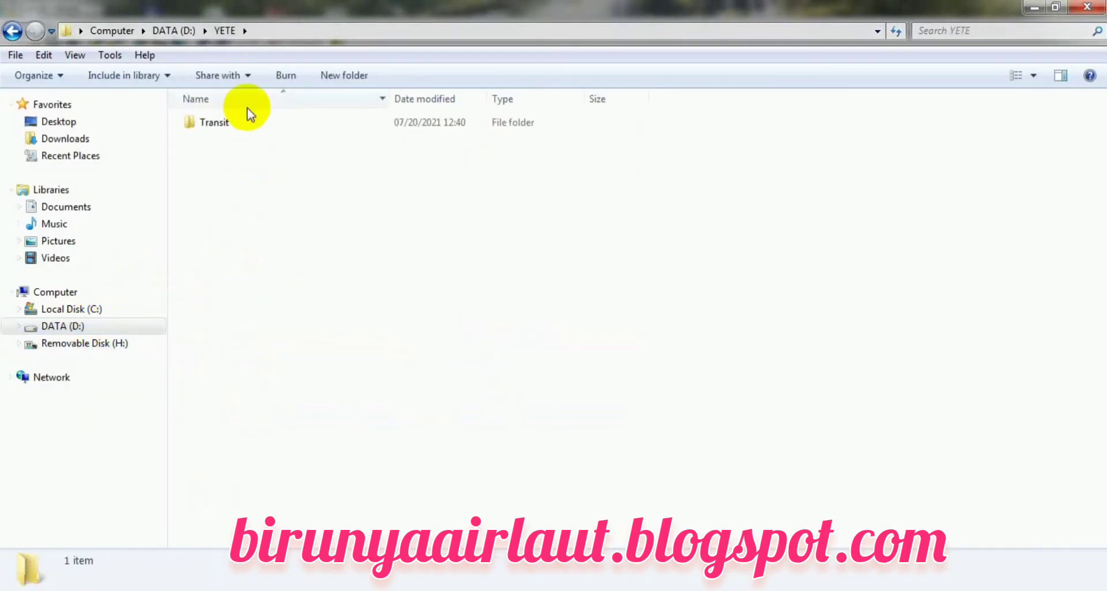
double_click(247, 124)
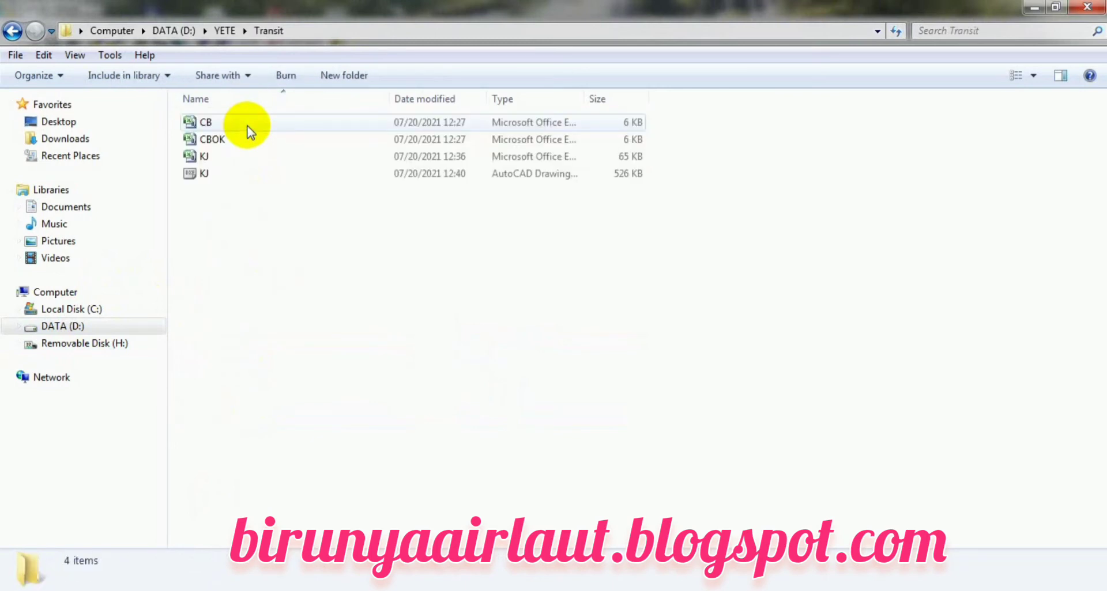
left_click(234, 173)
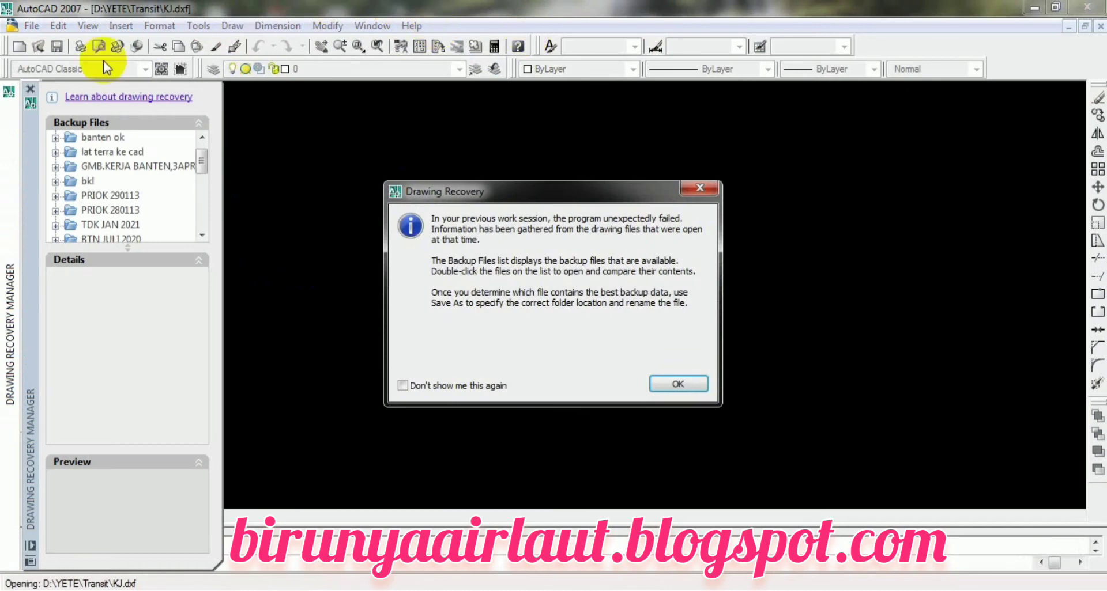
left_click(668, 384)
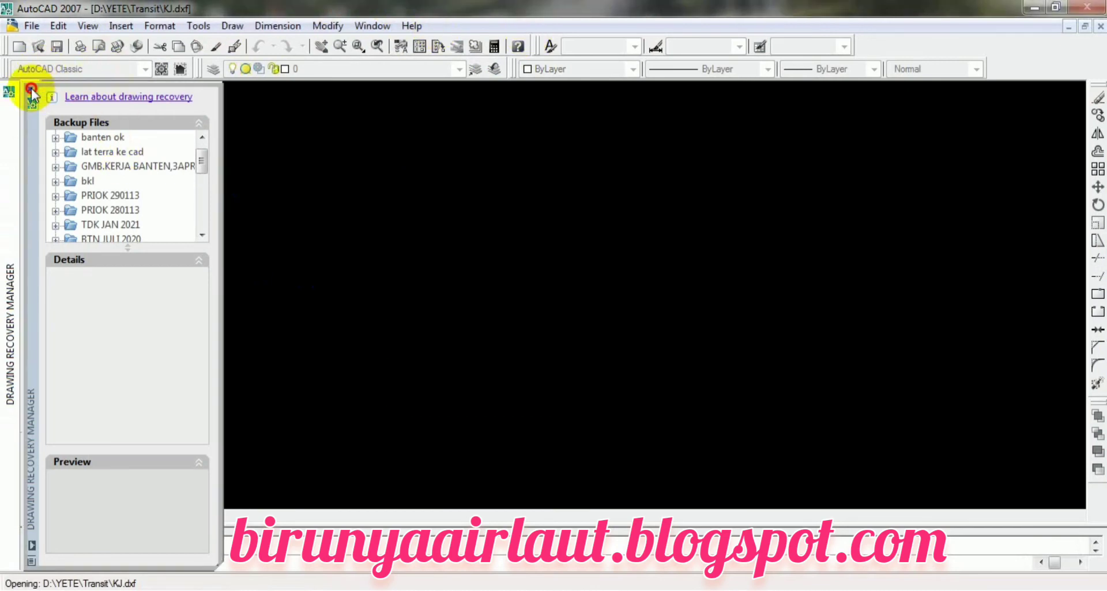
left_click(31, 90)
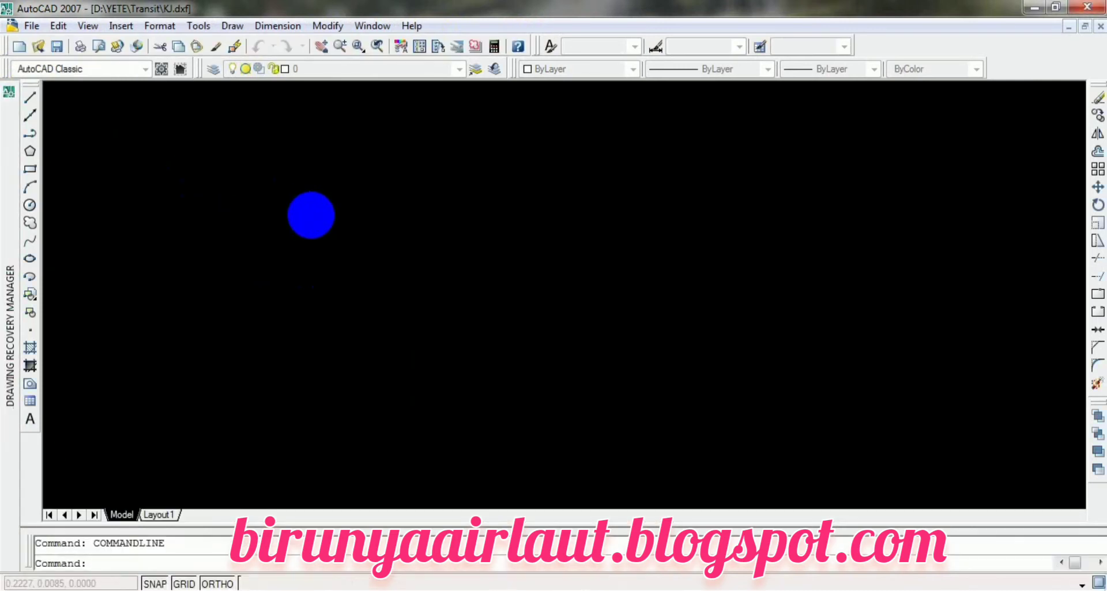
Show the full extents of the KJ drawing and examine the survey points and their number, elevation and code labels
type("z")
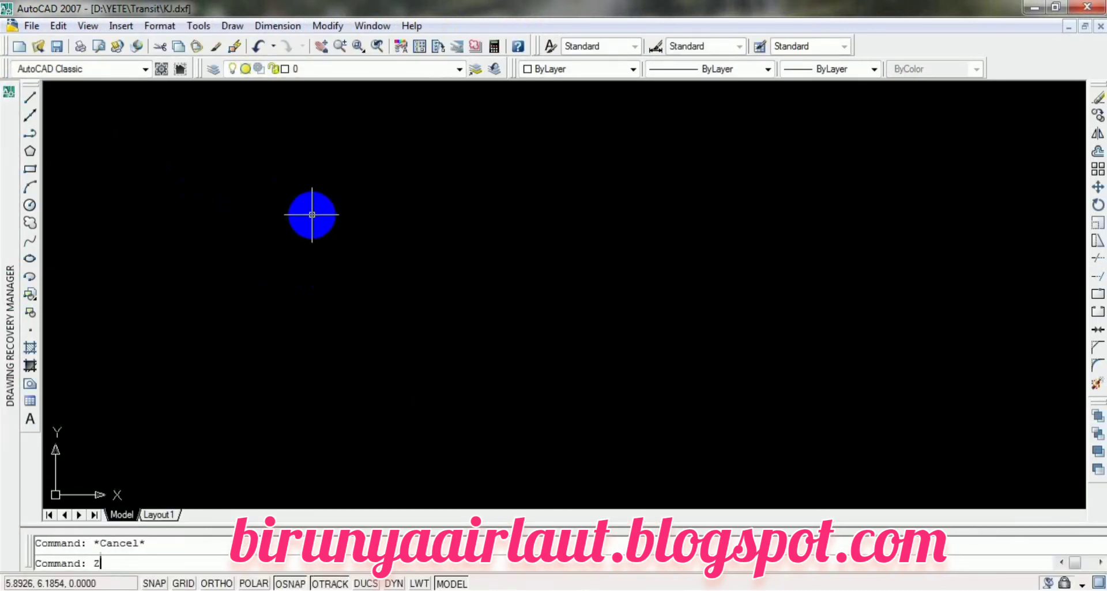
key("Return")
type("e")
key("Return")
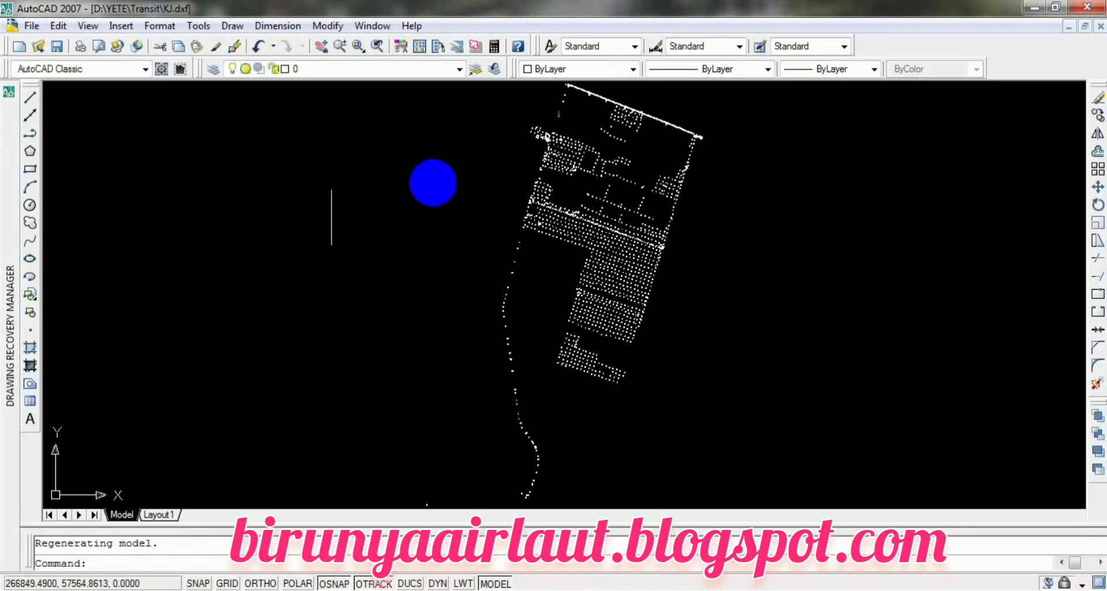
scroll(603, 254, "up", 10)
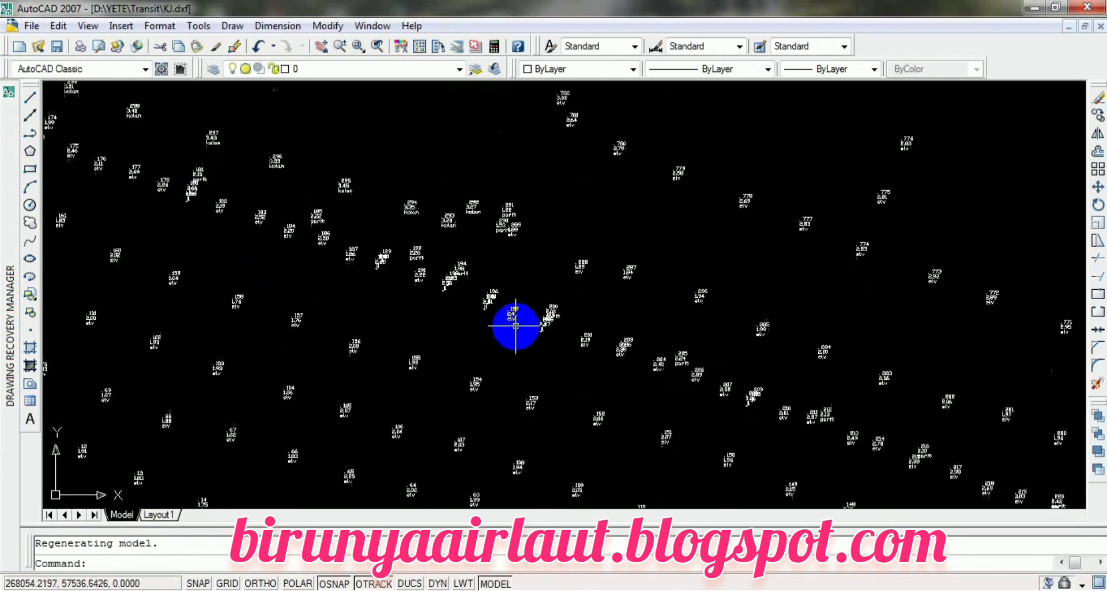
scroll(469, 396, "down", 8)
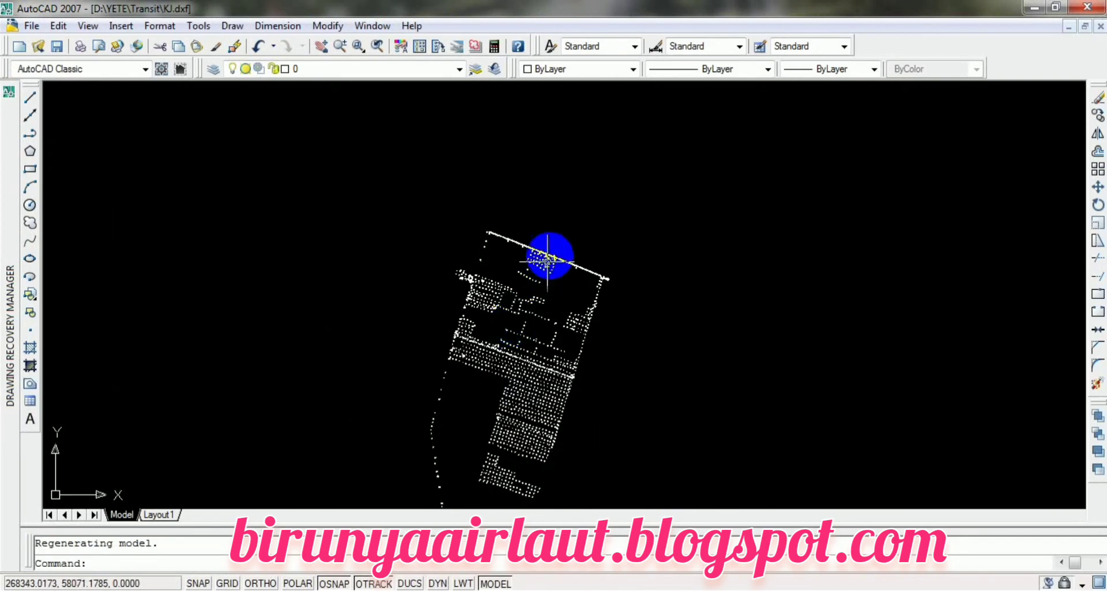
scroll(547, 259, "up", 6)
scroll(584, 228, "down", 4)
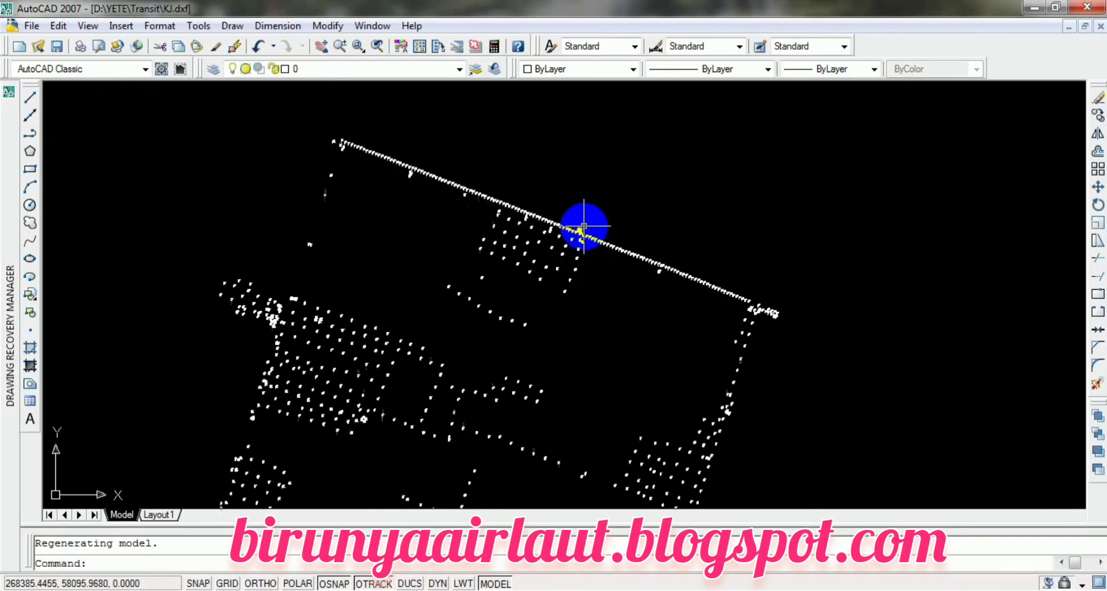
scroll(583, 228, "down", 3)
scroll(562, 383, "down", 2)
scroll(552, 369, "up", 6)
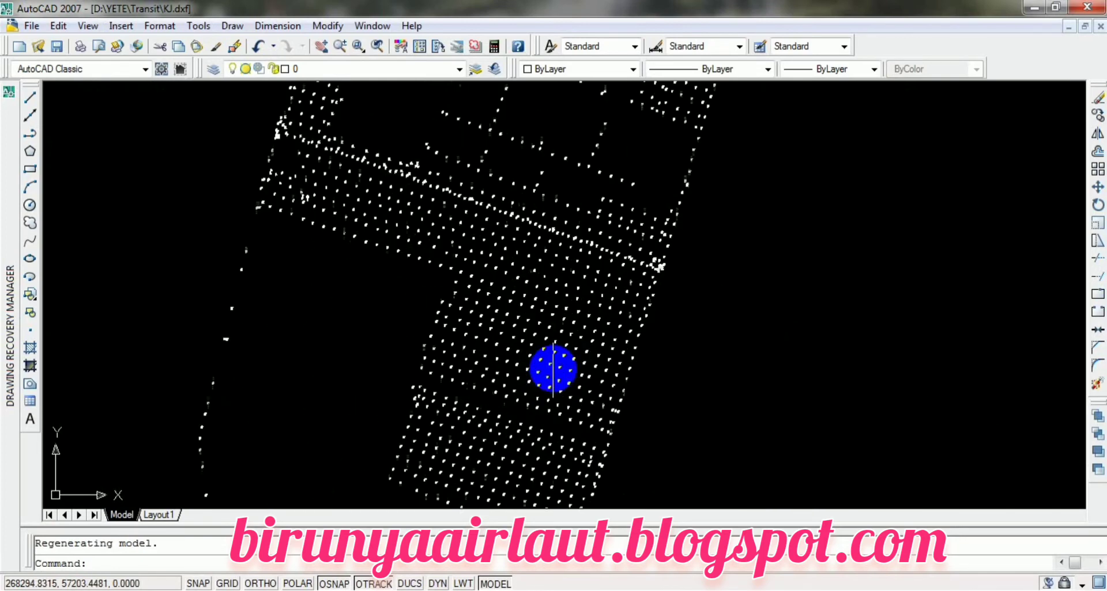
scroll(552, 369, "up", 6)
scroll(594, 219, "down", 1)
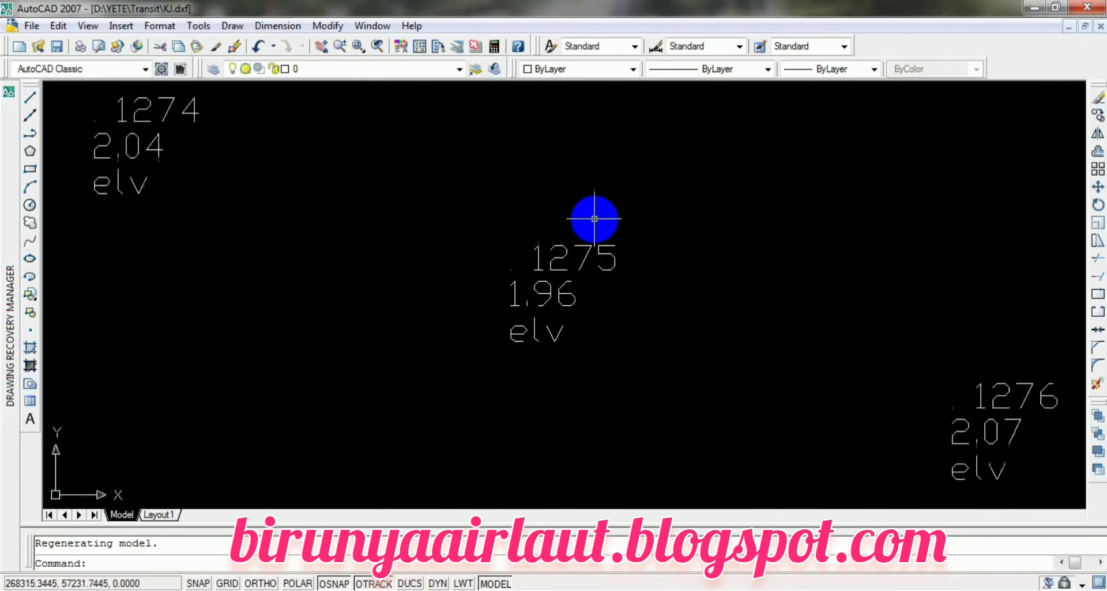
scroll(595, 254, "up", 2)
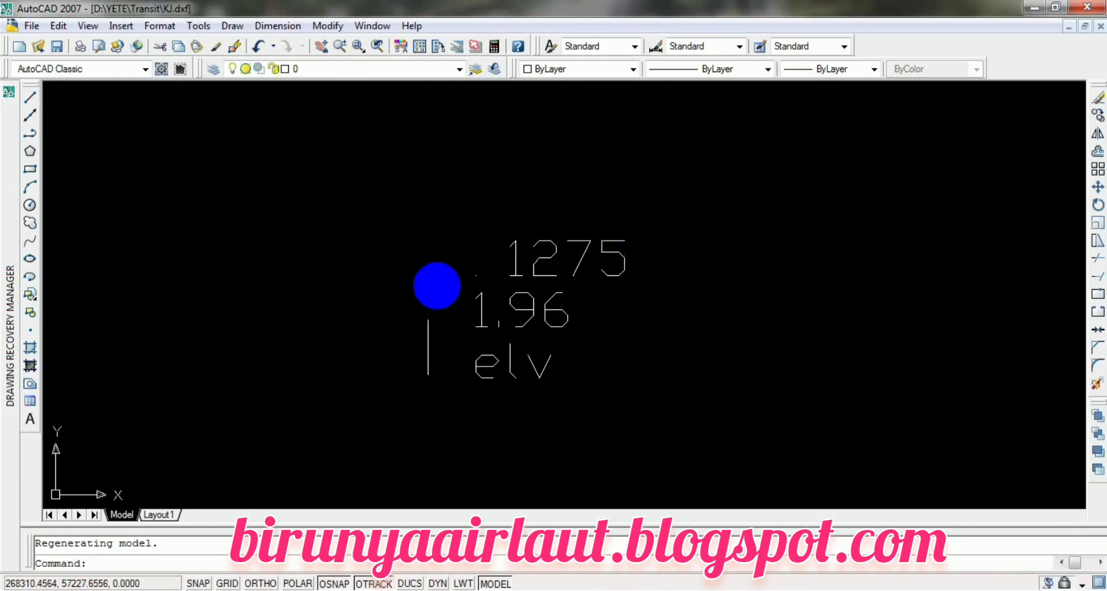
Inspect the layers of the number, elevation and point objects at survey point 1275 and clear the selection
left_click(553, 257)
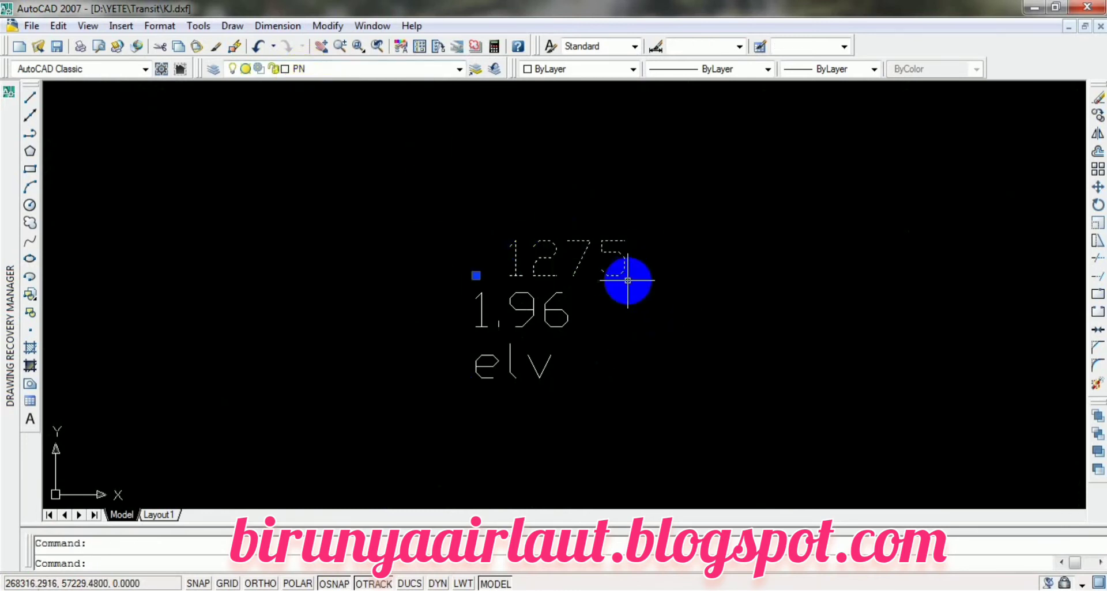
left_click(550, 310)
key("Escape")
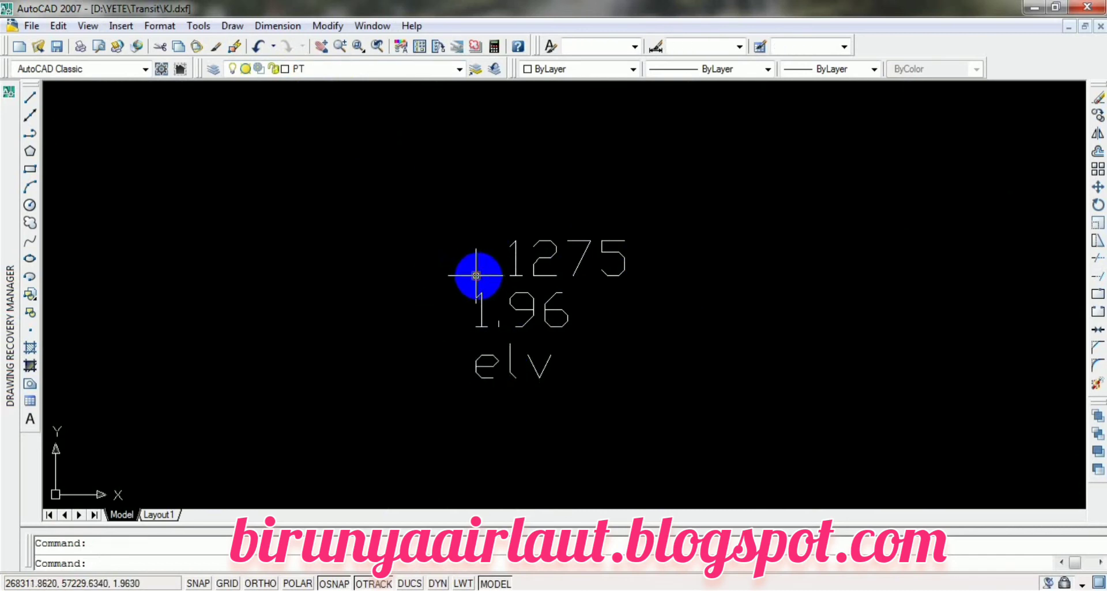
scroll(493, 268, "down", 5)
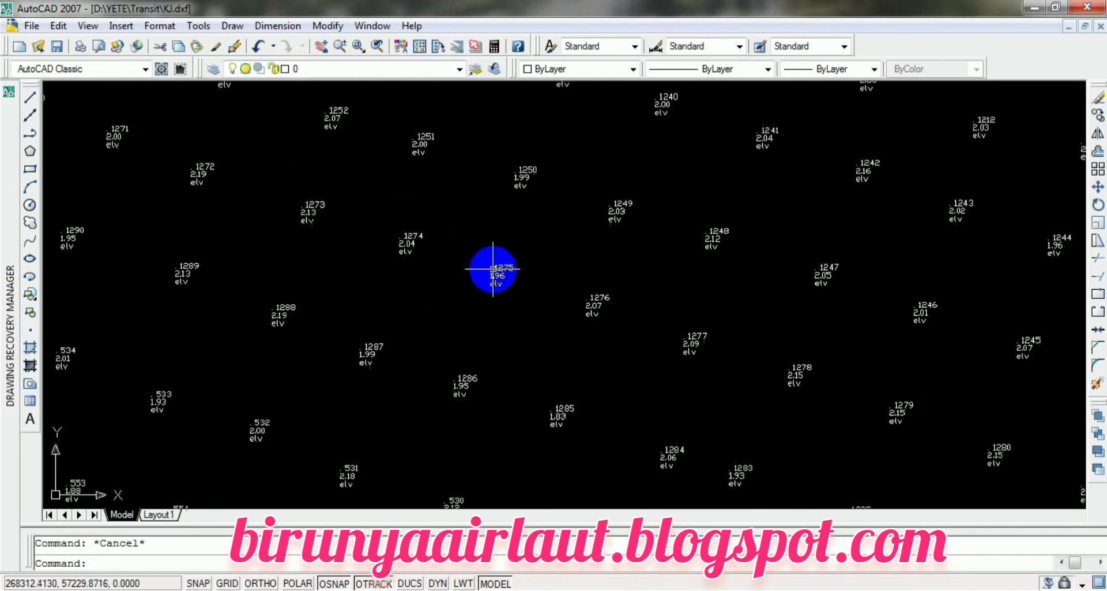
scroll(493, 268, "down", 2)
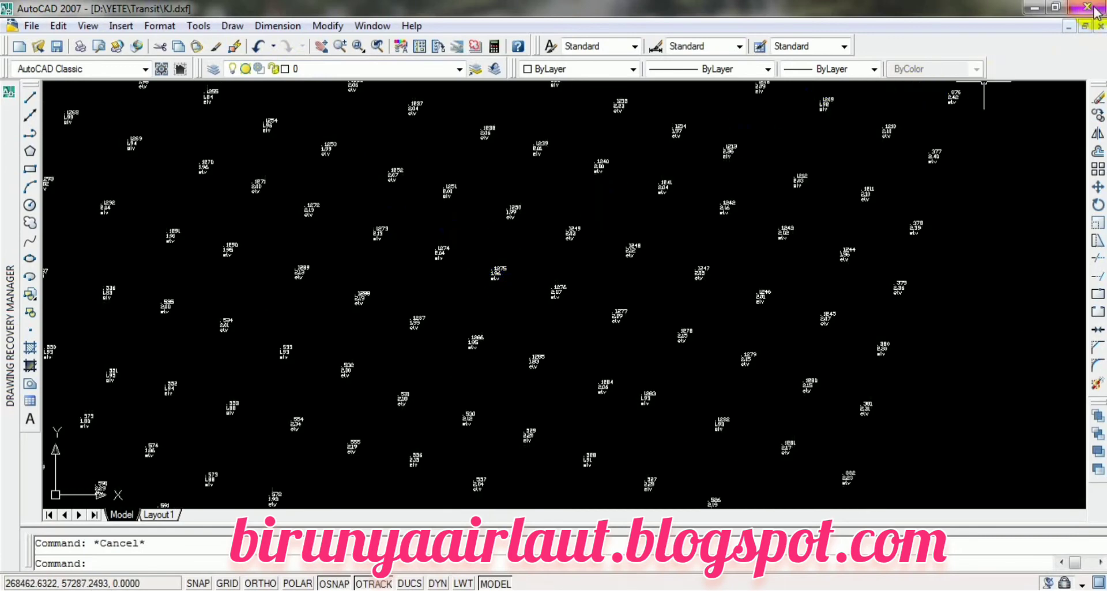
Quit AutoCAD without saving changes to KJ.dxf, return to TransIt and close the KJ job
left_click(1099, 26)
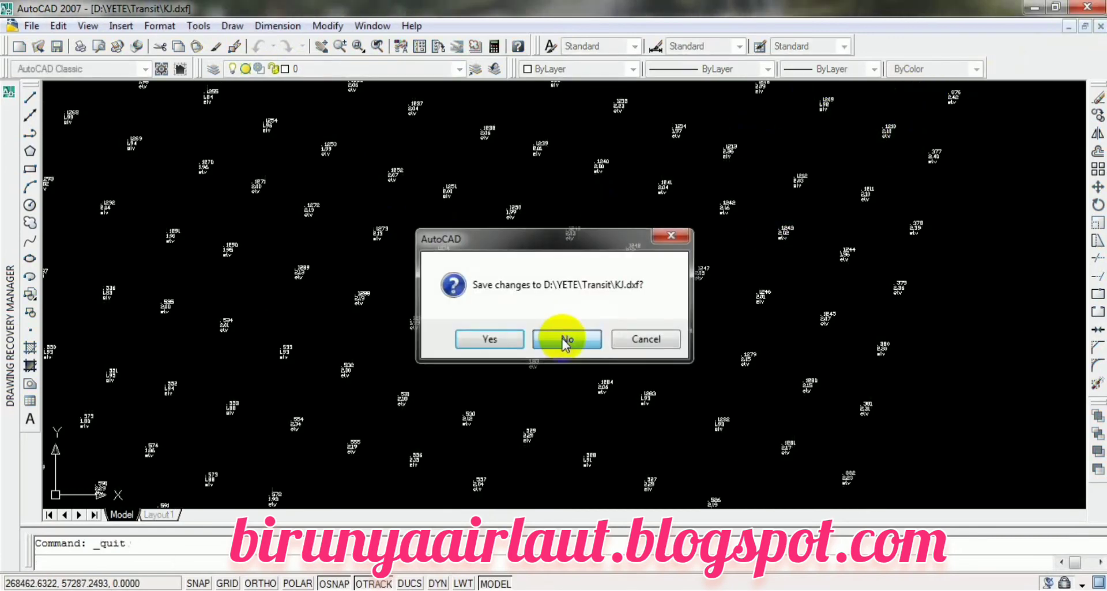
left_click(564, 338)
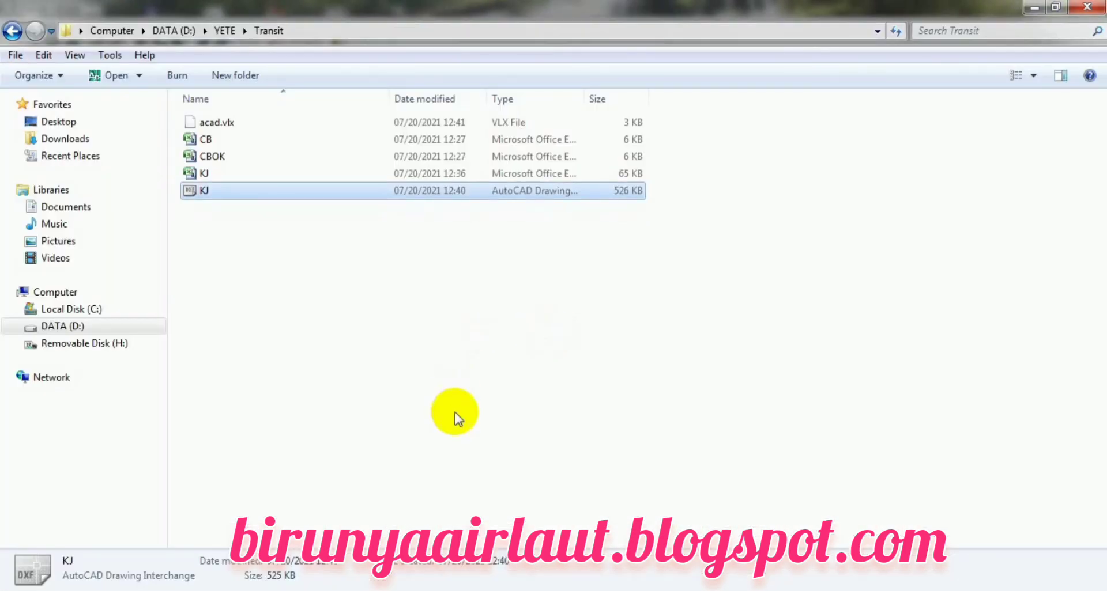
left_click(455, 413)
left_click(370, 581)
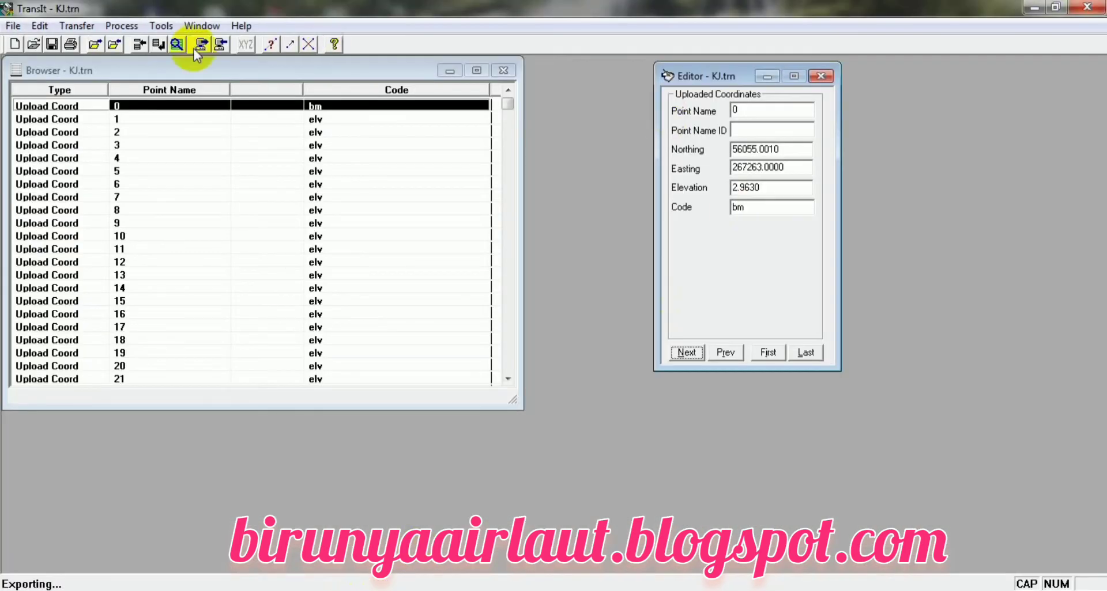
left_click(513, 70)
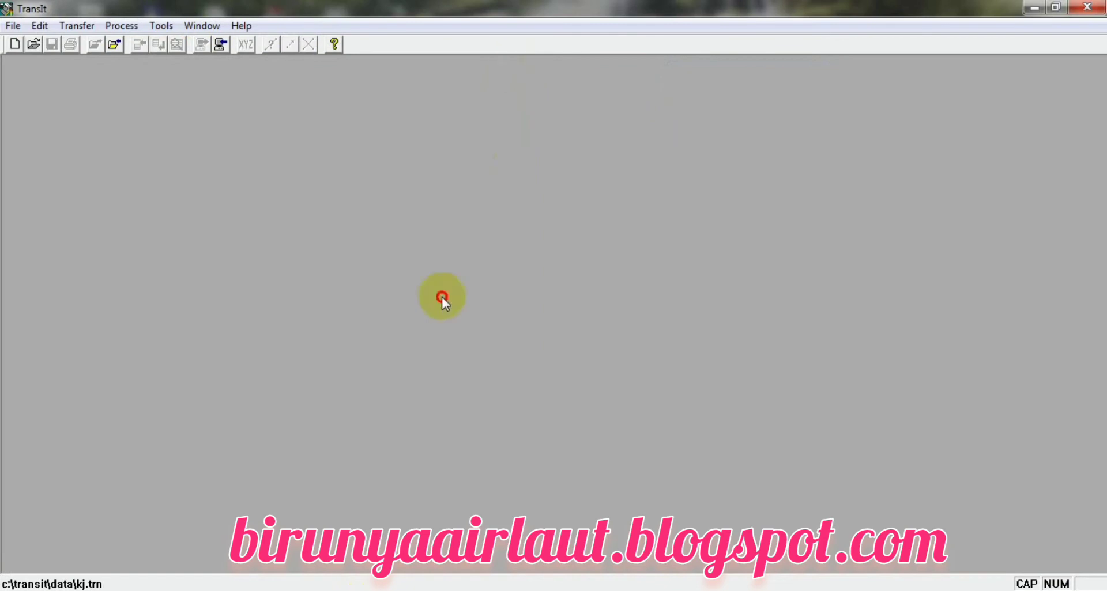
Open the CBOK CSV file from D:\YETE\Transit in Excel and select column A with the semicolon-separated coordinates
left_click(185, 585)
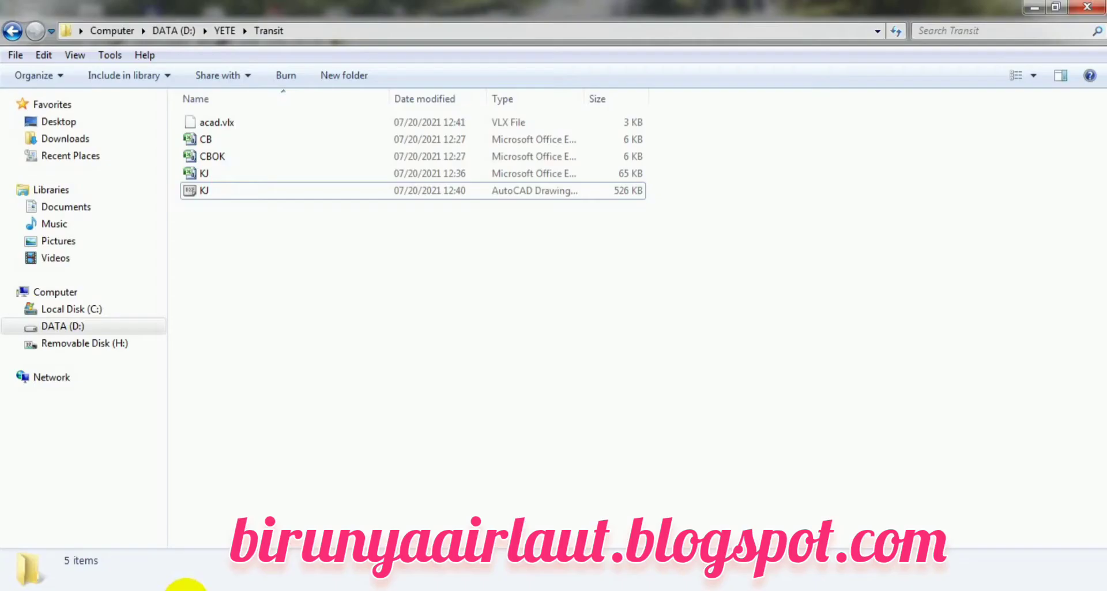
double_click(234, 159)
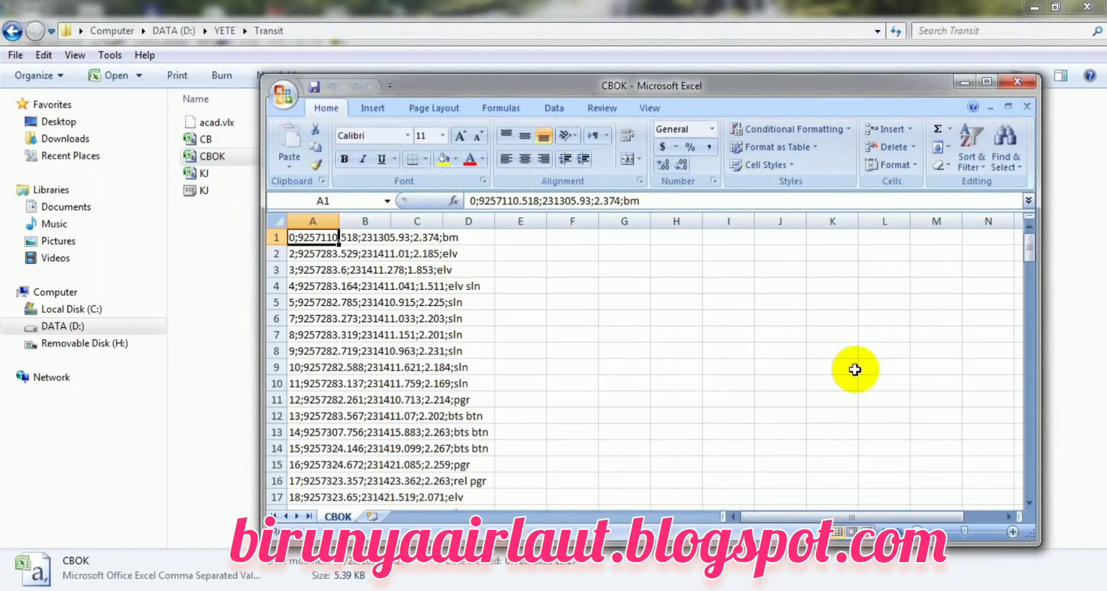
left_click(855, 369)
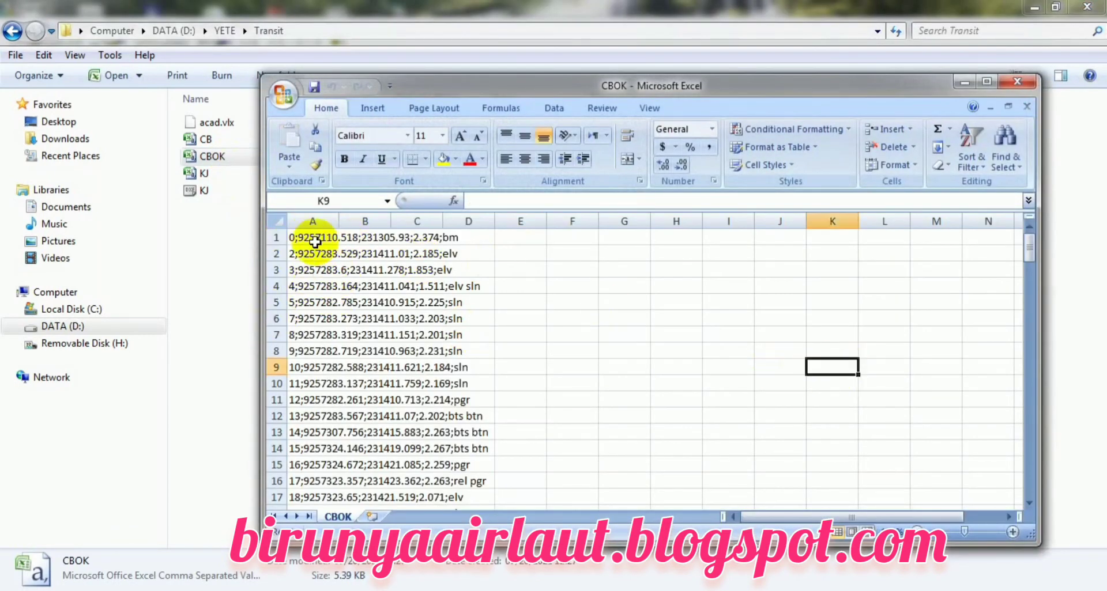
left_click(306, 221)
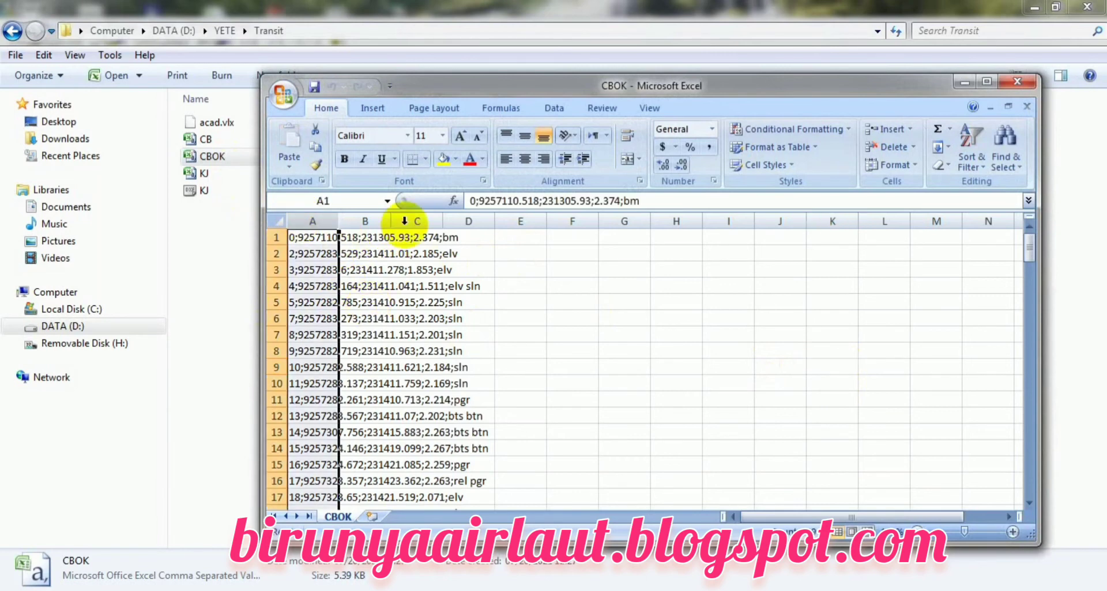
Examine the contents of cell A1 and of columns A to E in the CBOK sheet
left_click(471, 201)
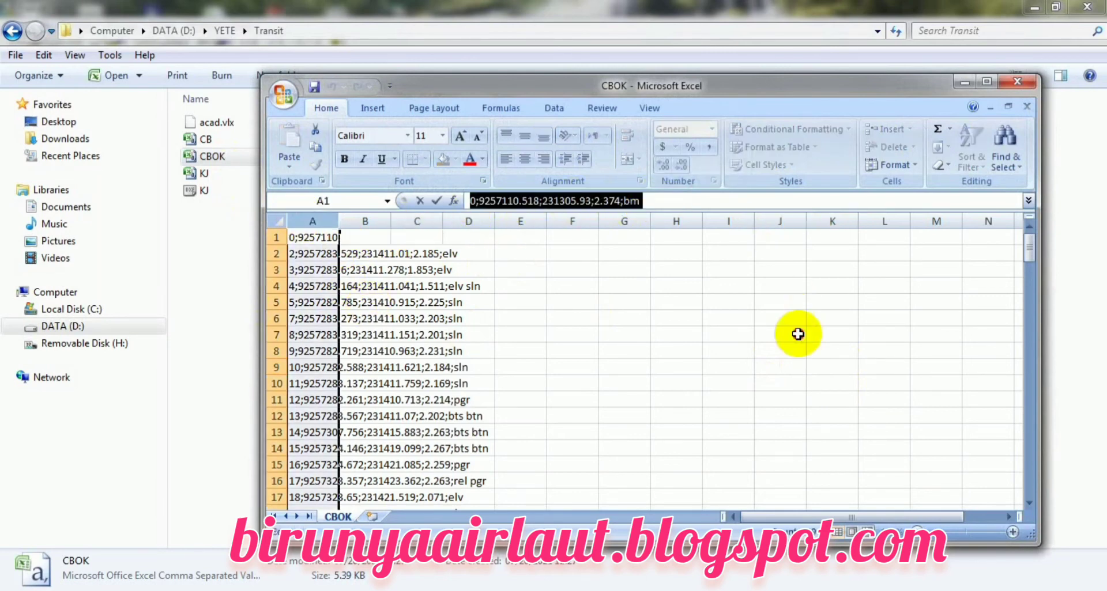
left_click(790, 333)
left_click(310, 221)
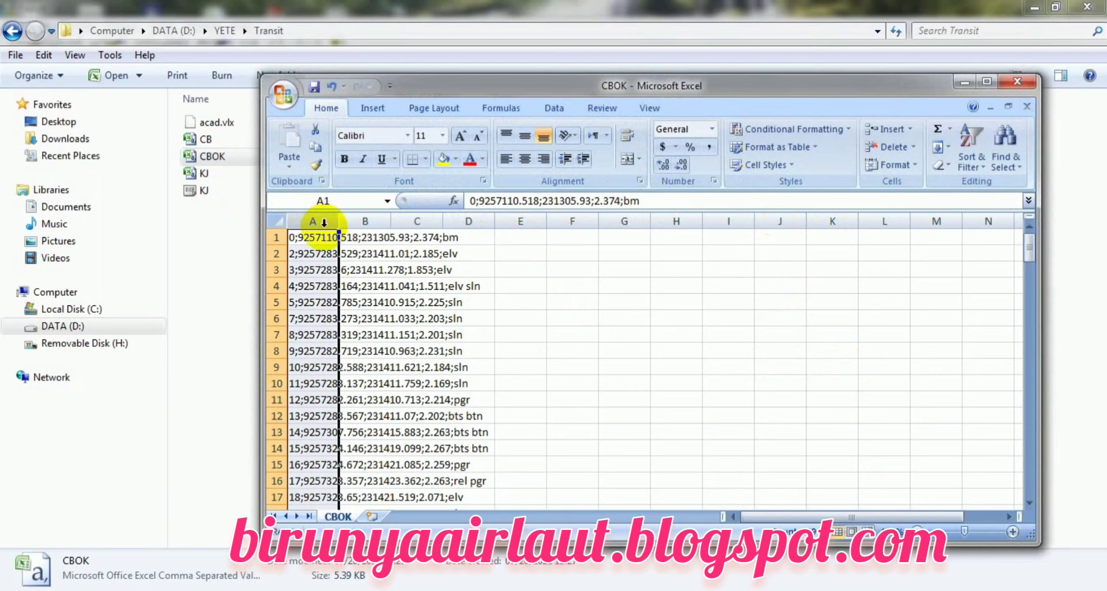
left_click(715, 336)
left_click(367, 218)
left_click(745, 350)
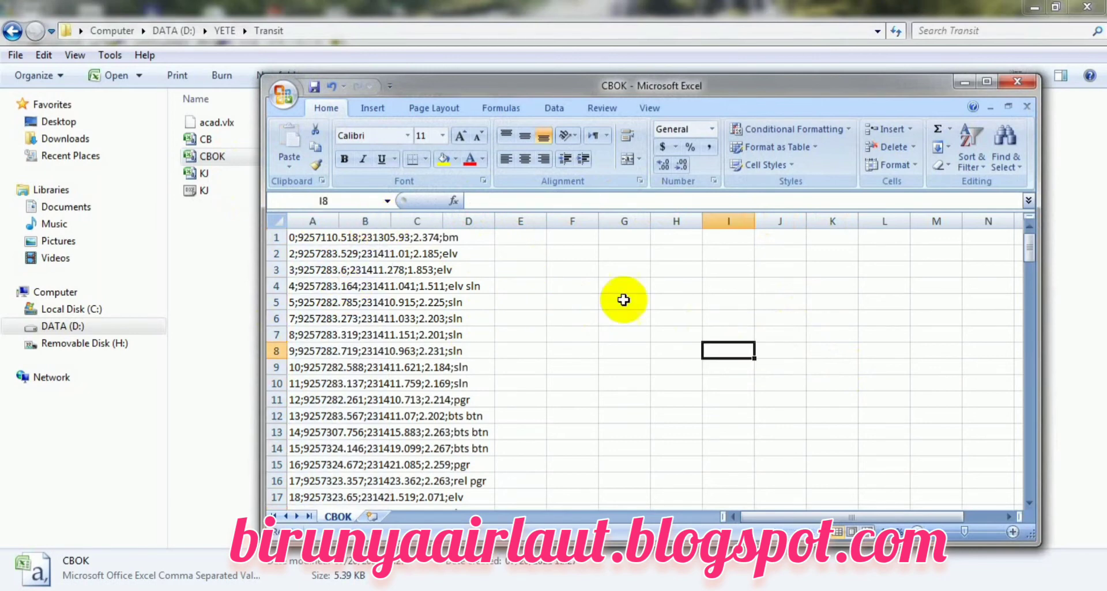
left_click(419, 221)
left_click(766, 366)
left_click(481, 220)
left_click(713, 346)
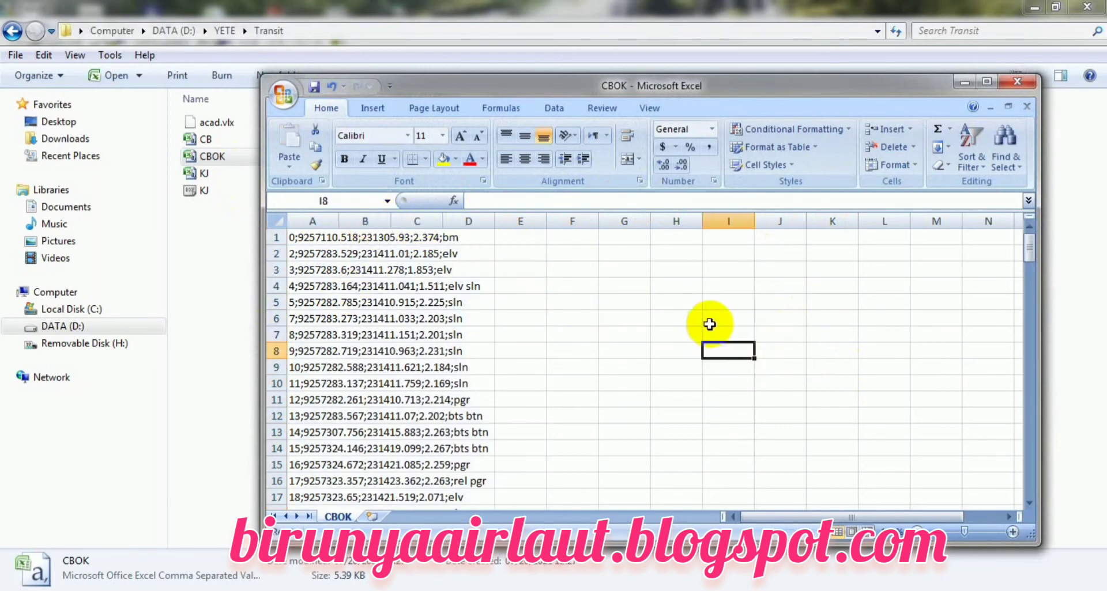
left_click(533, 220)
left_click(779, 317)
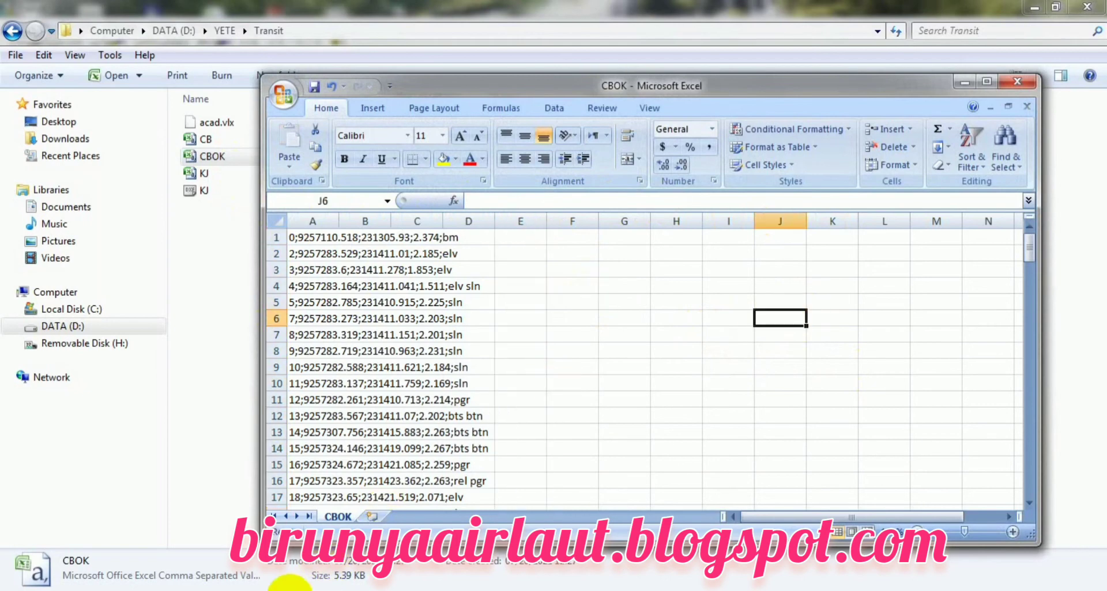
Open the KJ CSV file from the Transit folder and show the KJ and CBOK workbooks as separate floating windows
left_click(179, 589)
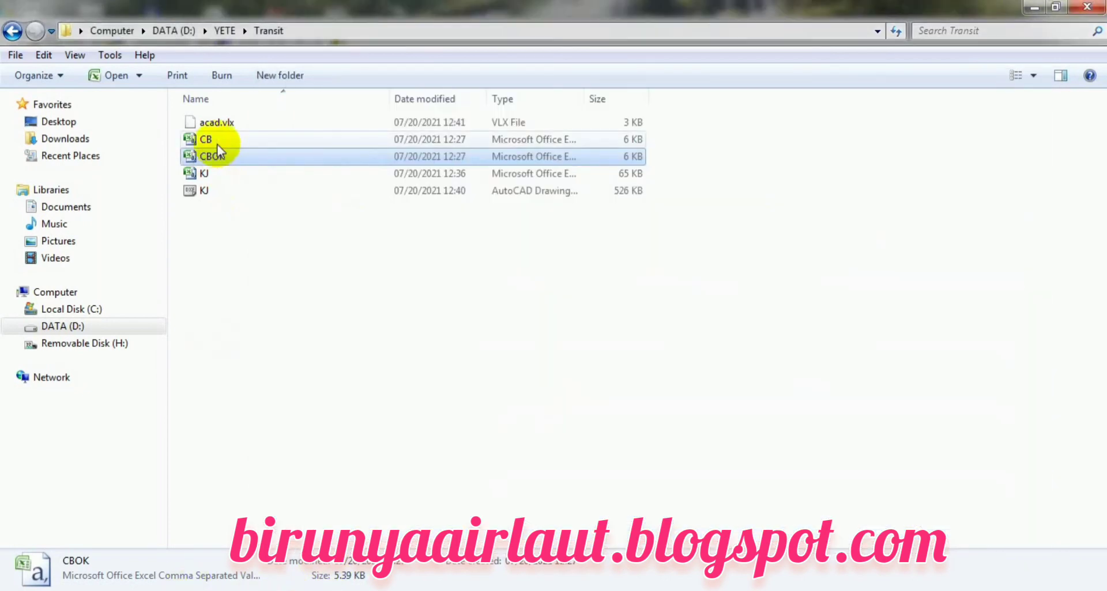
double_click(222, 173)
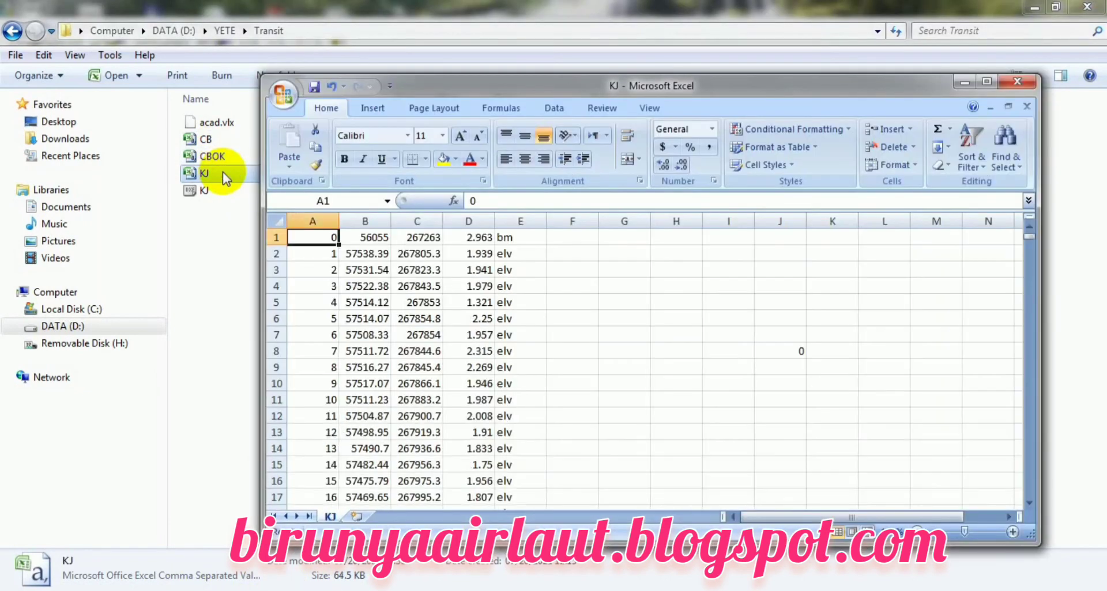
left_click(1006, 108)
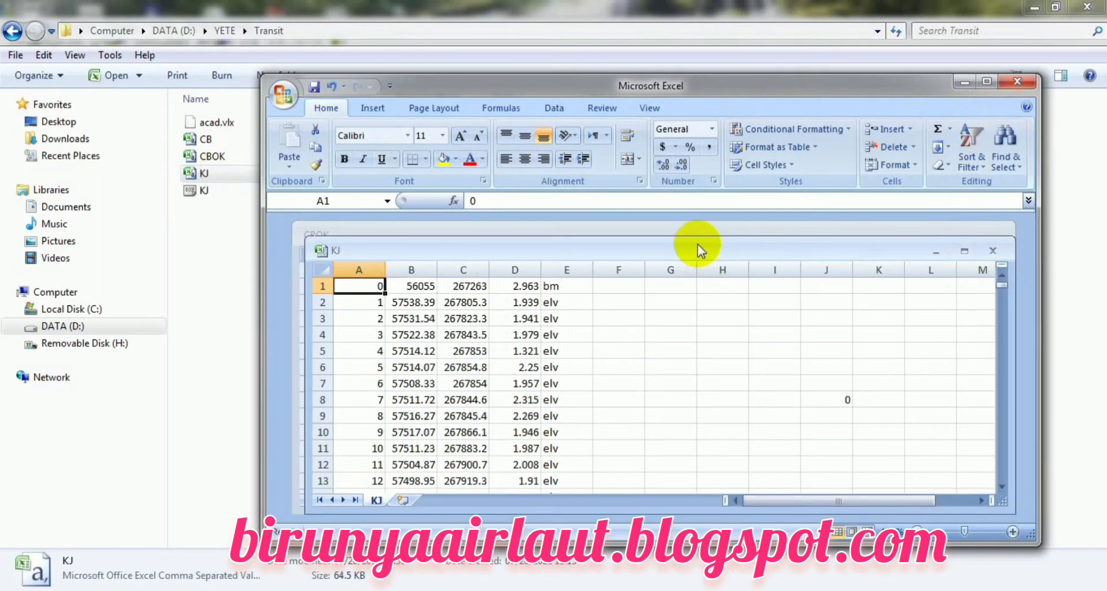
left_click_drag(700, 248, 666, 363)
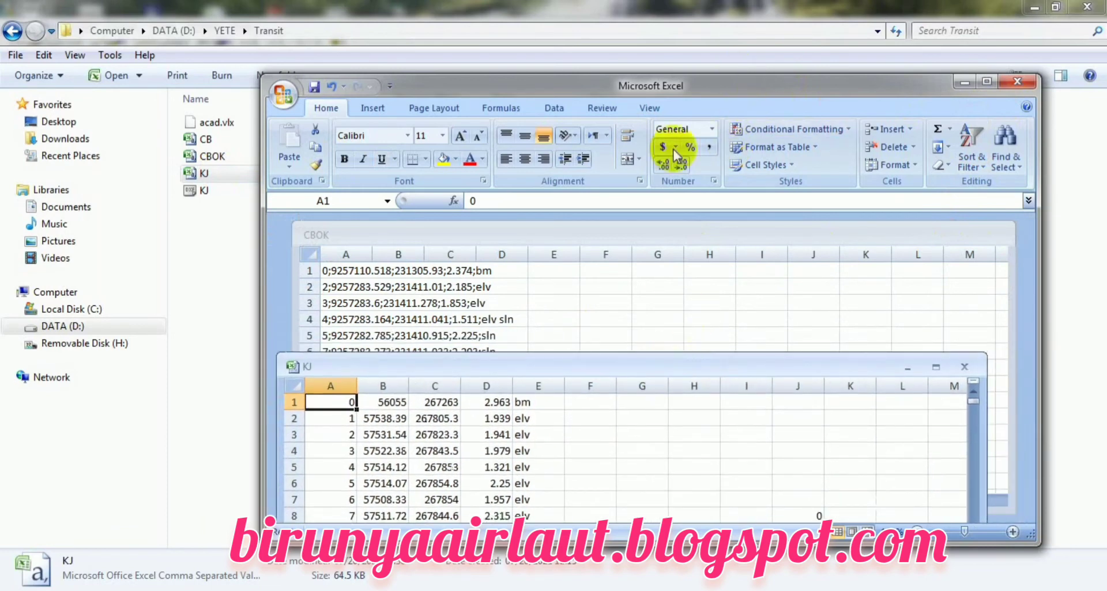
left_click(377, 290)
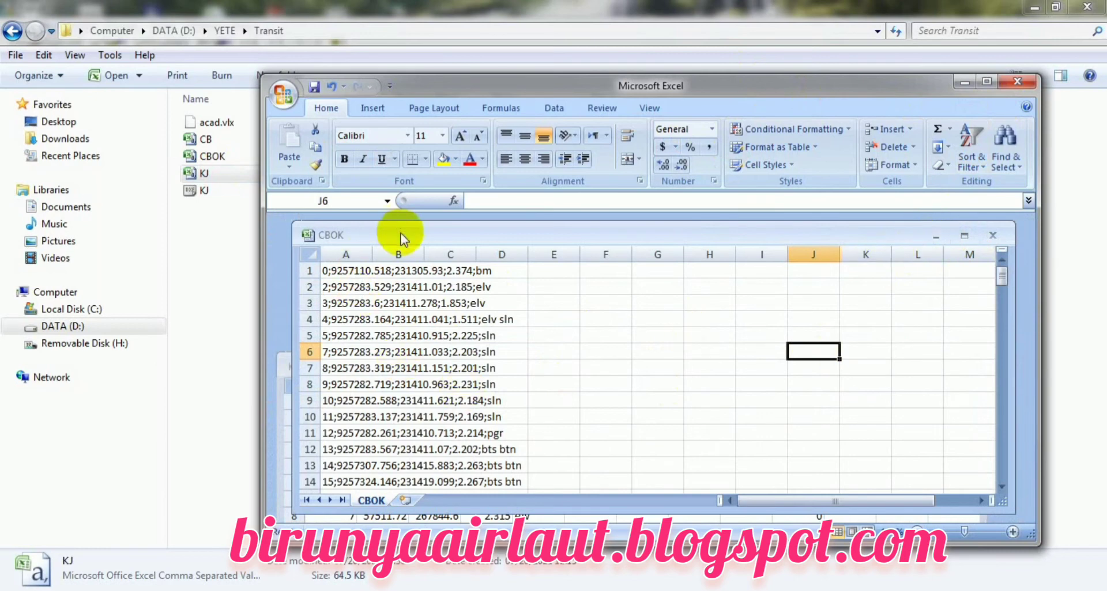
left_click_drag(401, 236, 402, 365)
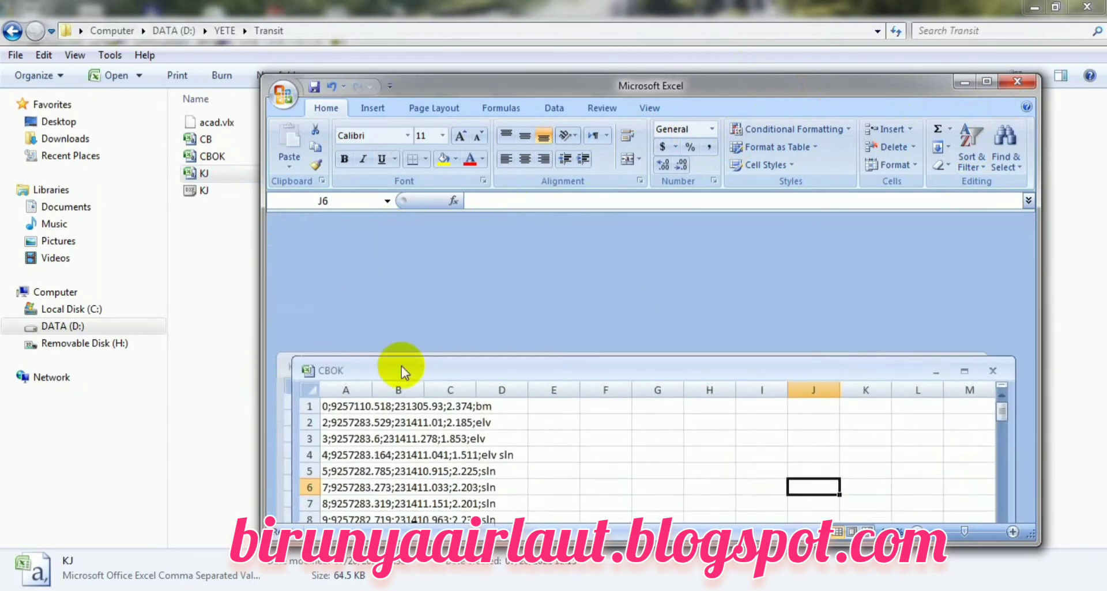
Maximize Excel and arrange the narrowed KJ and CBOK workbook windows side by side
left_click(987, 82)
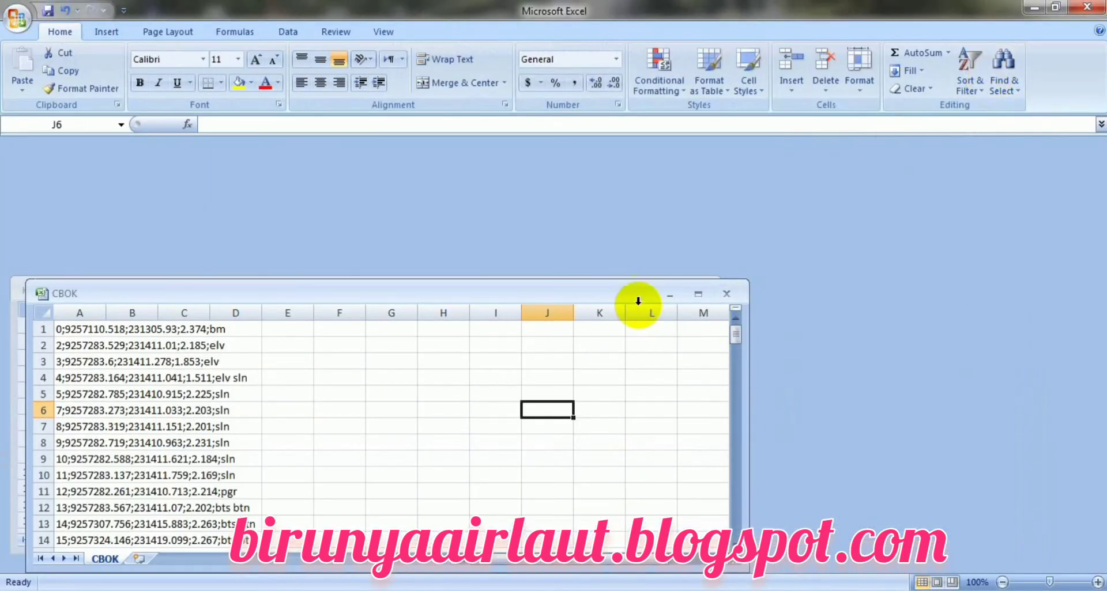
left_click_drag(731, 302, 1070, 376)
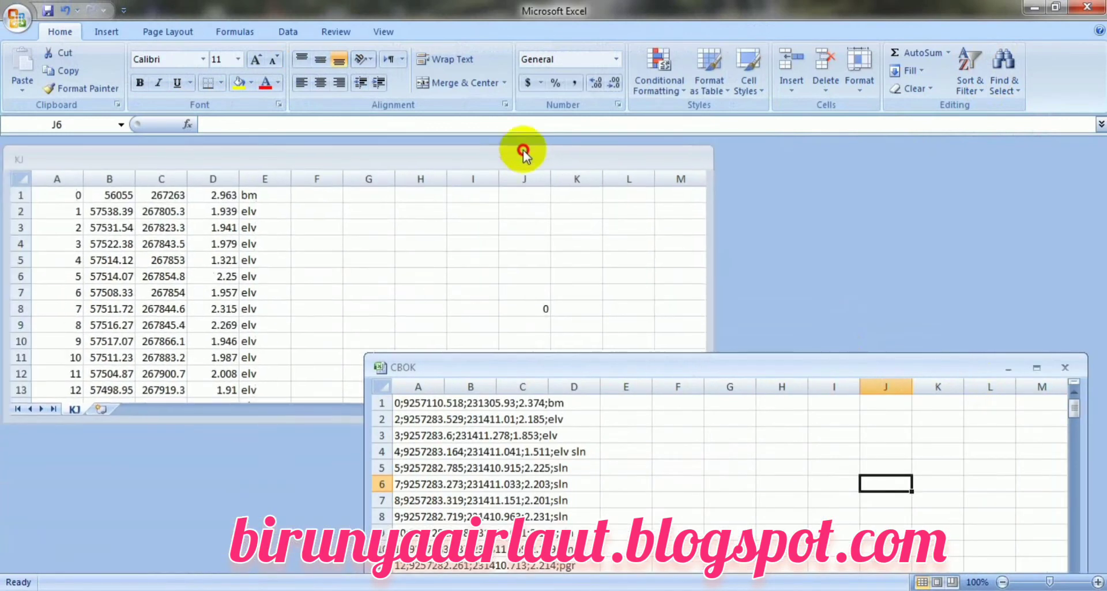
left_click_drag(523, 151, 550, 132)
left_click_drag(743, 226, 420, 215)
left_click_drag(368, 438, 628, 437)
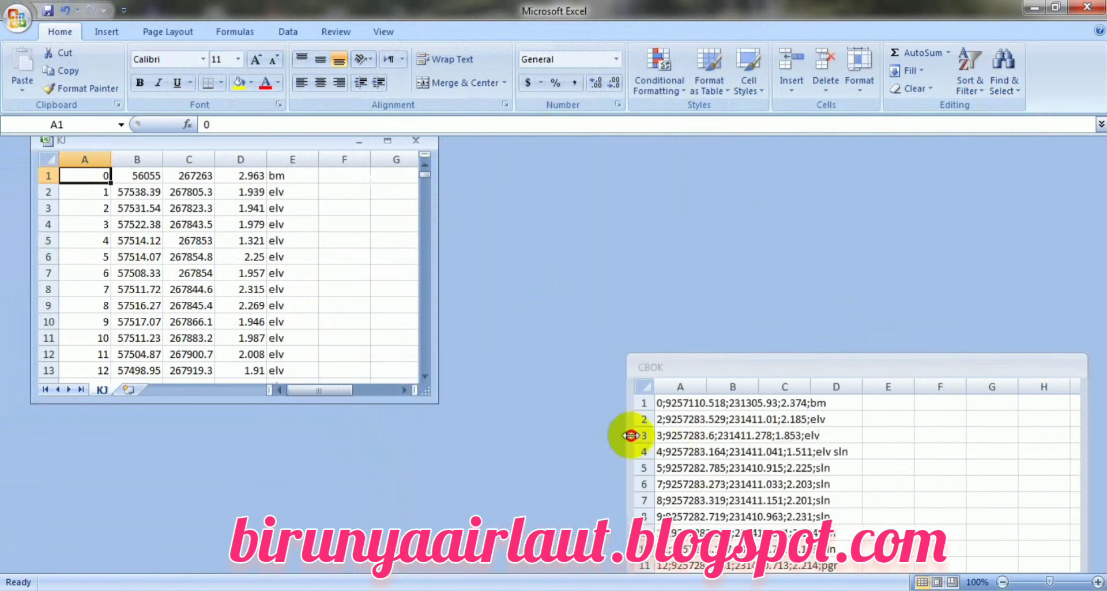
left_click_drag(791, 352, 631, 143)
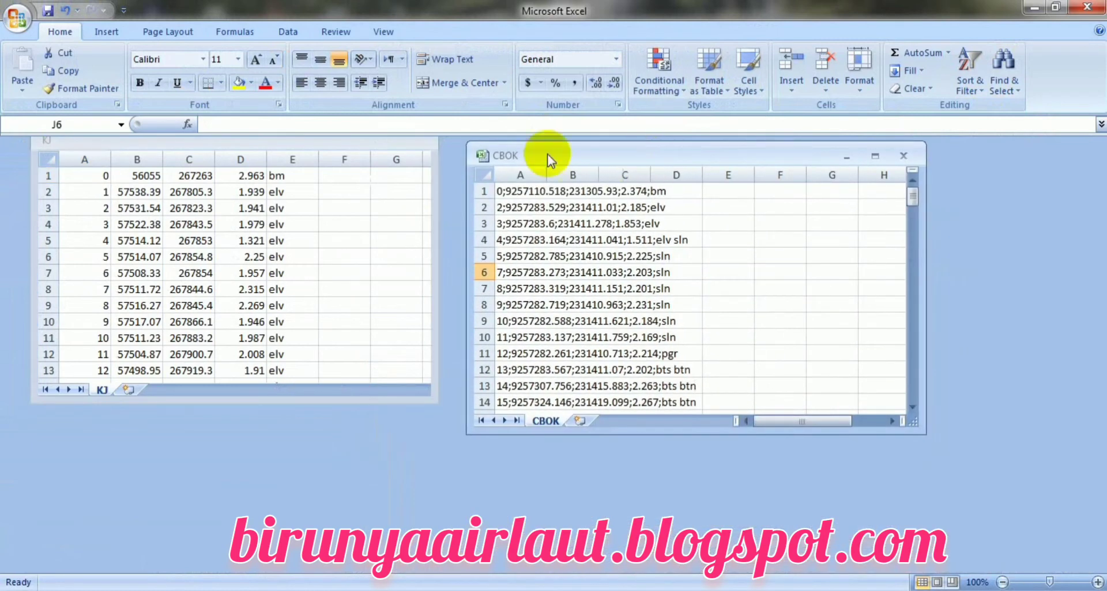
Compare the contents of column A in CBOK with column A in KJ
left_click(522, 175)
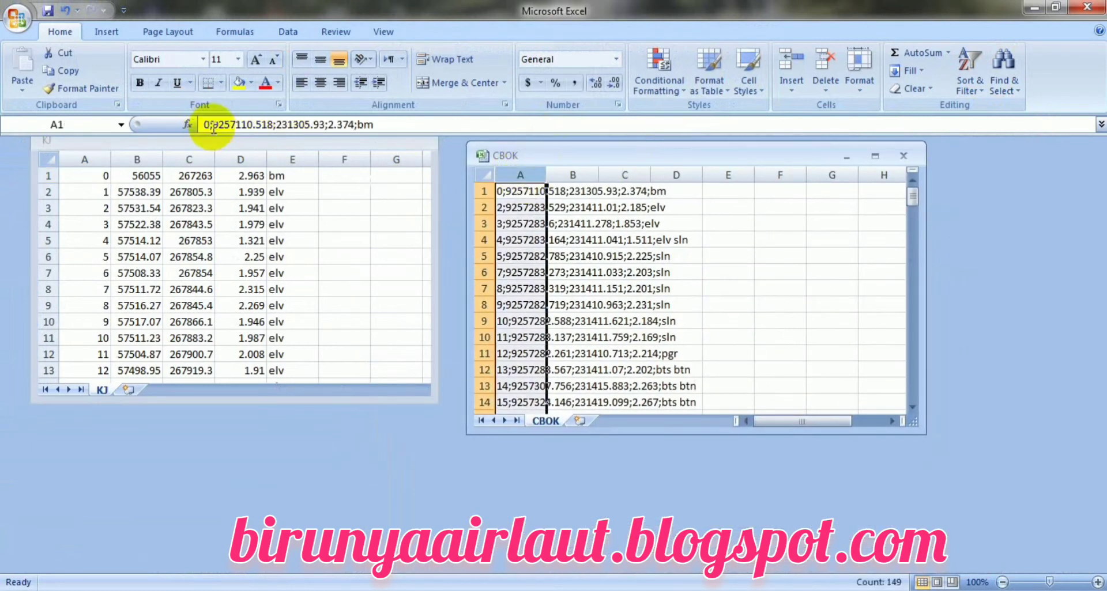
left_click(669, 295)
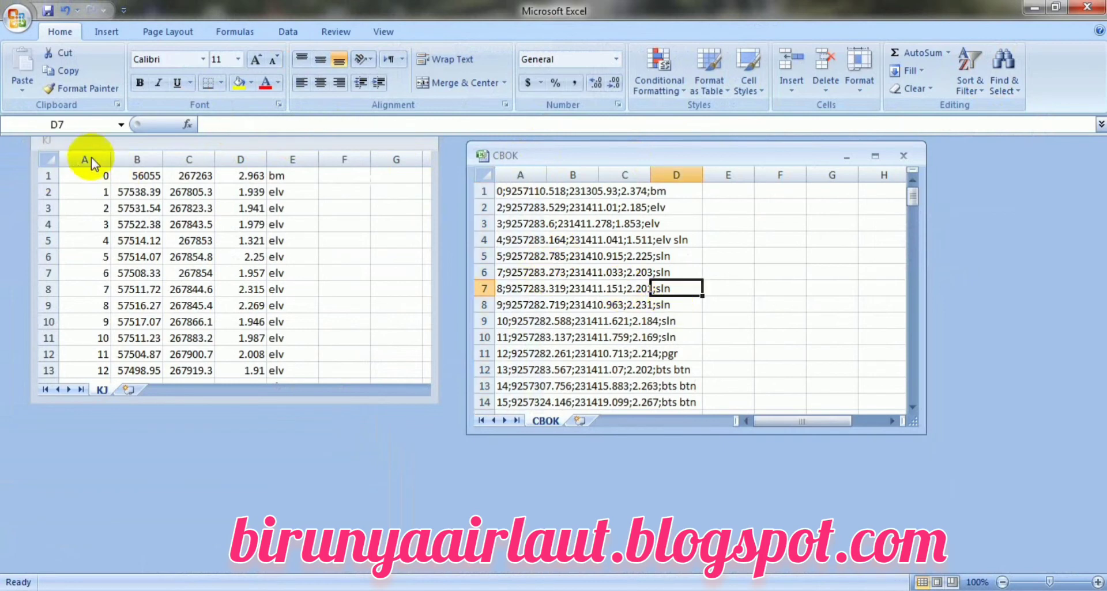
left_click(96, 175)
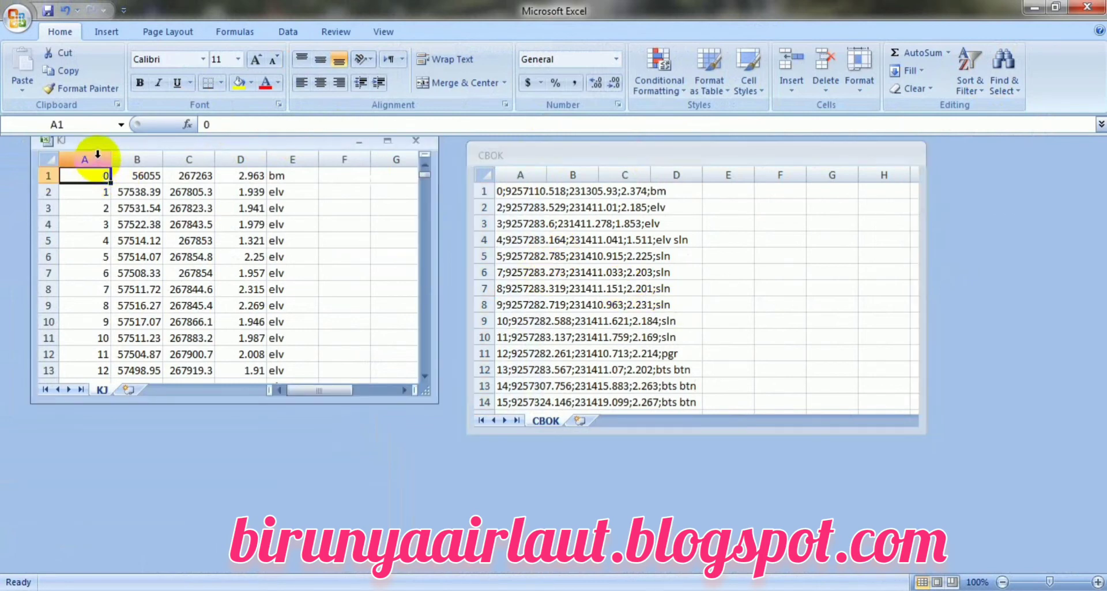
left_click(98, 156)
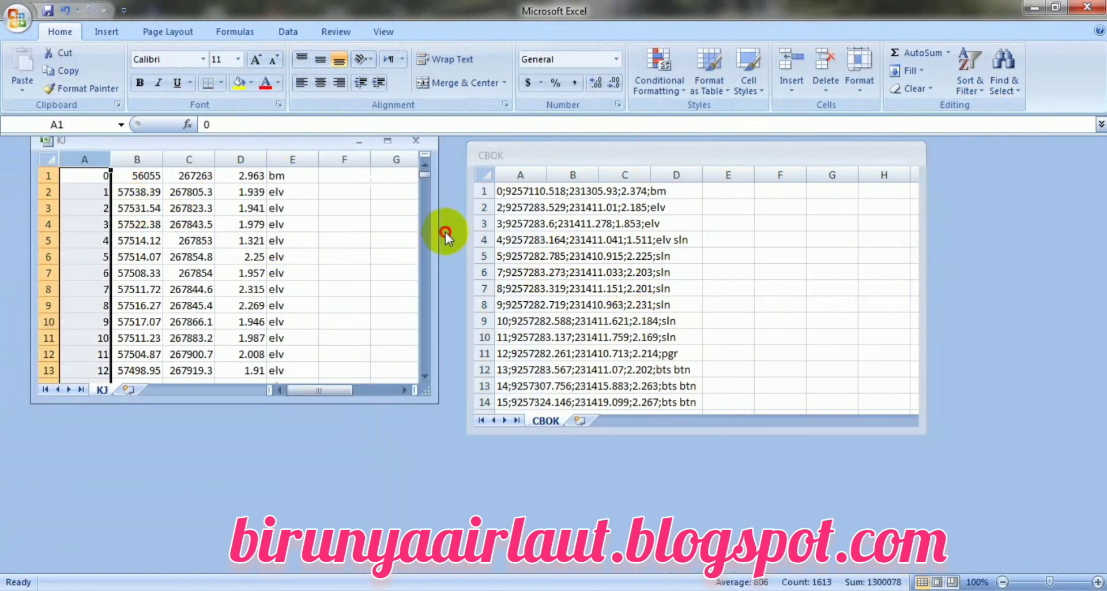
left_click(287, 145)
left_click_drag(286, 146, 280, 187)
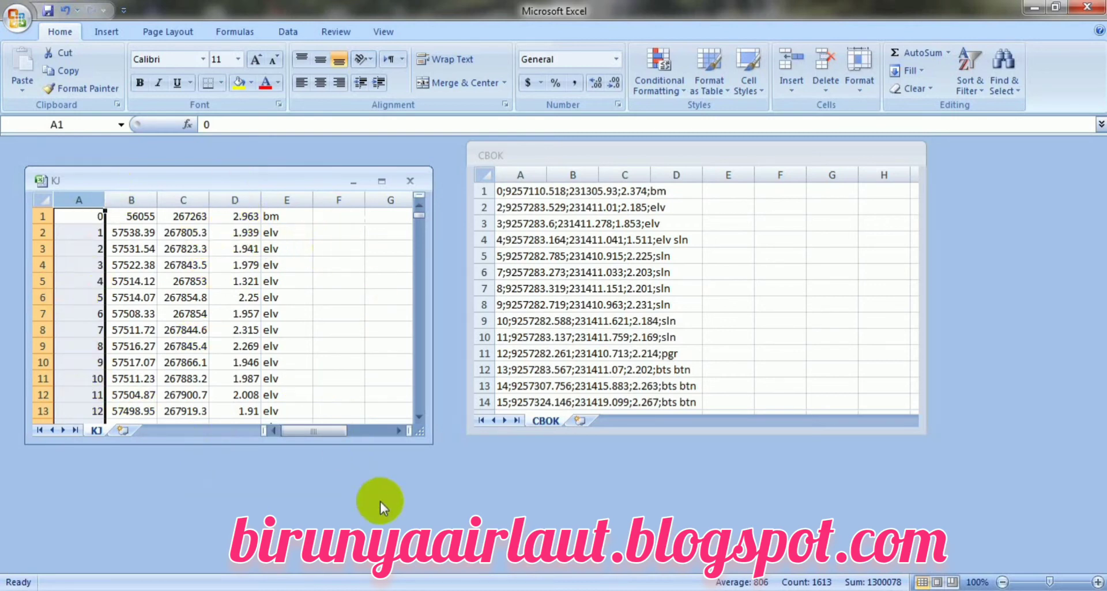
Close the KJ workbook and maximize the CBOK workbook
left_click(413, 181)
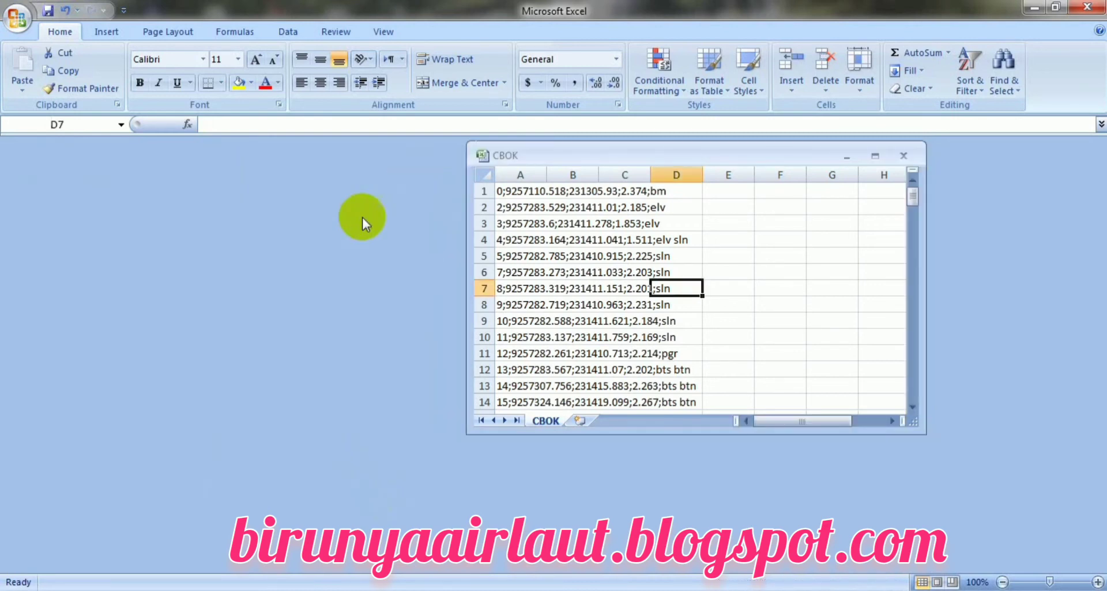
left_click(874, 156)
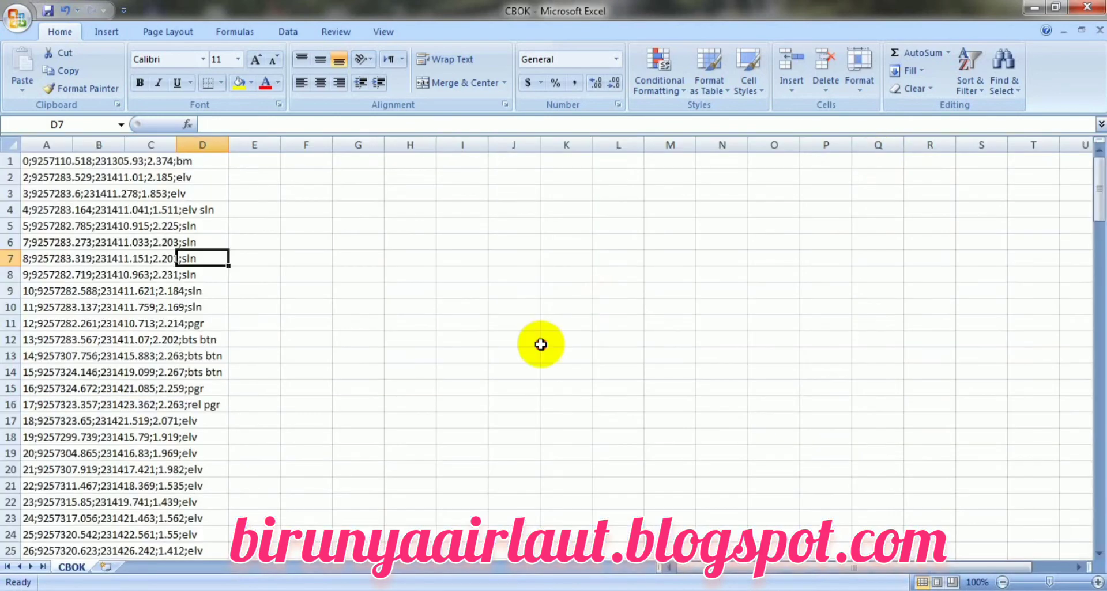
left_click(562, 339)
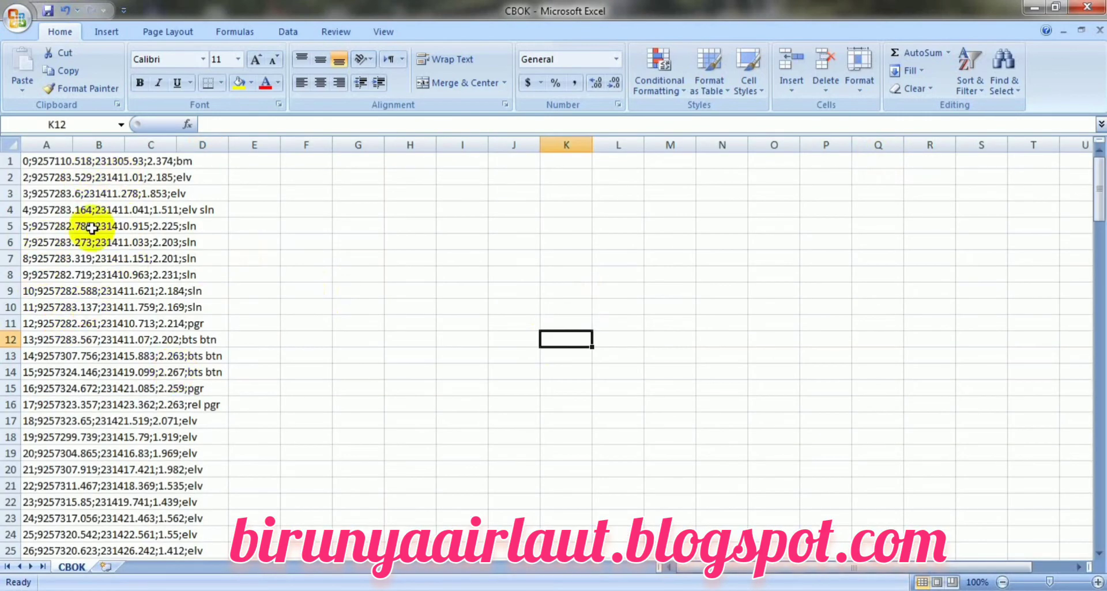
Split CBOK's column A with Text to Columns as delimited data, adding Semicolon as delimiter and keeping the General format and destination $A$1
left_click(289, 33)
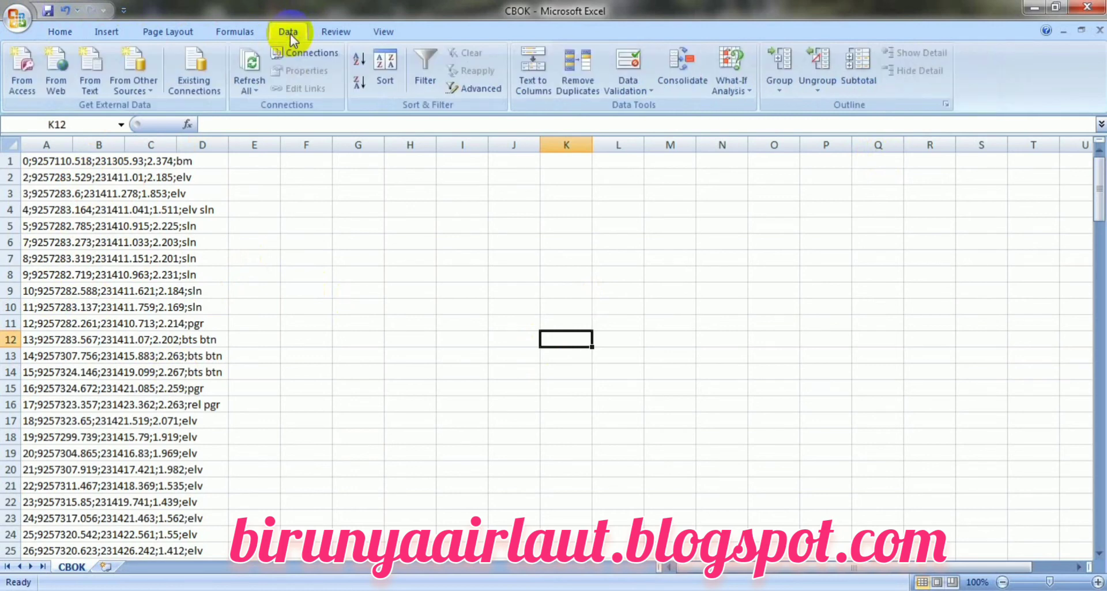
left_click(340, 276)
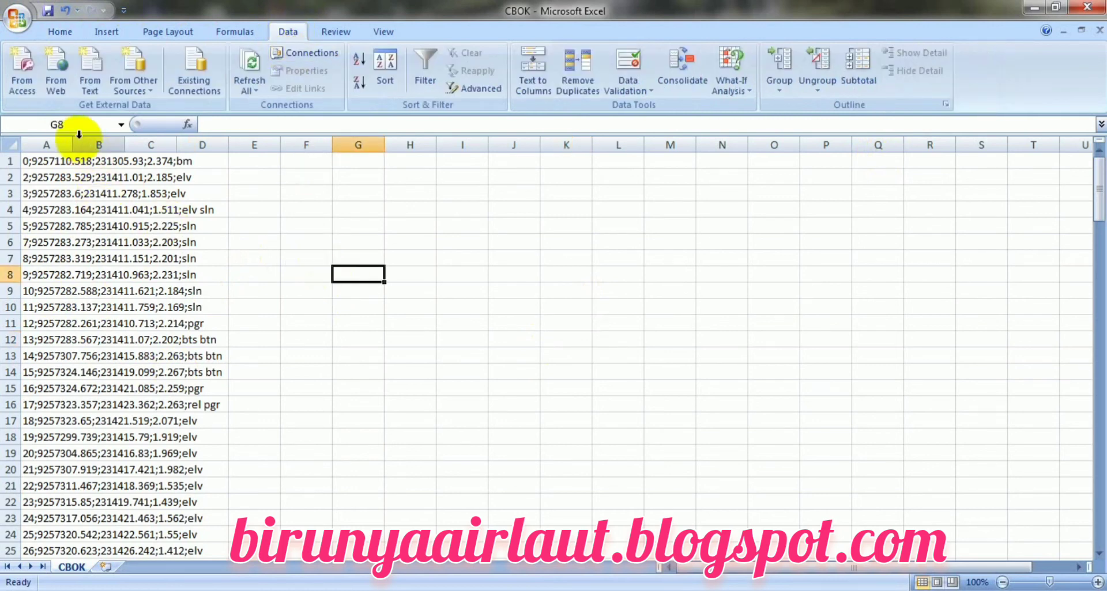
left_click(50, 138)
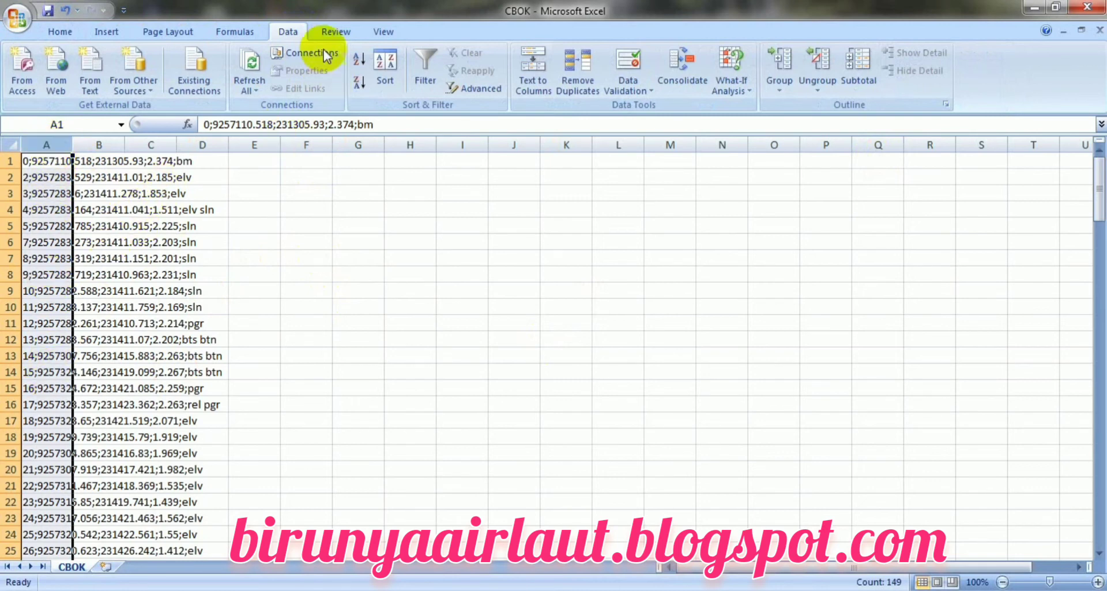
left_click(290, 33)
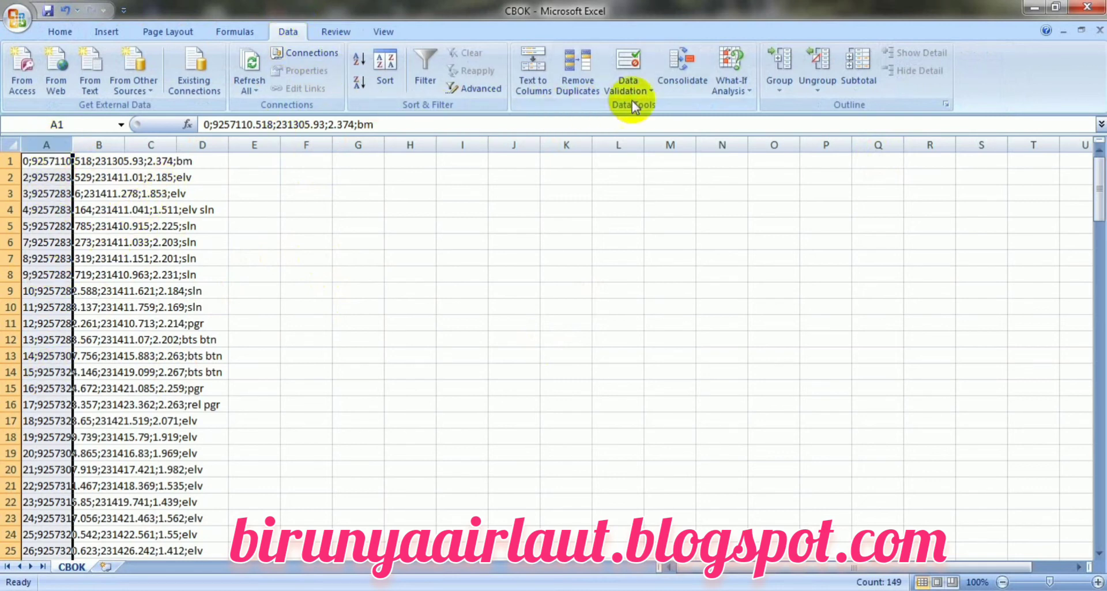
left_click(537, 74)
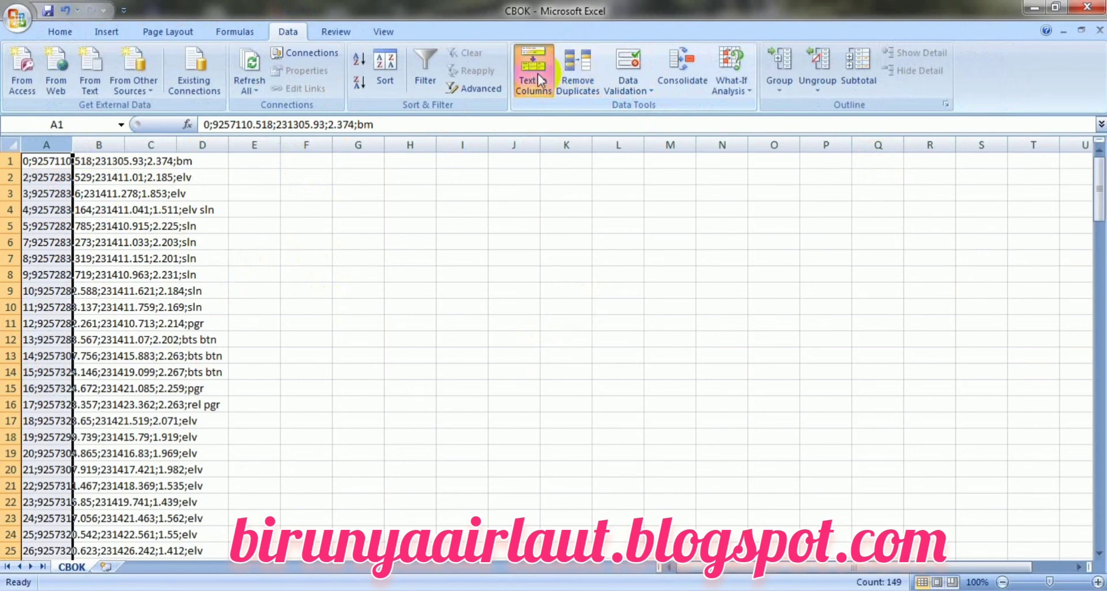
left_click_drag(728, 242, 562, 102)
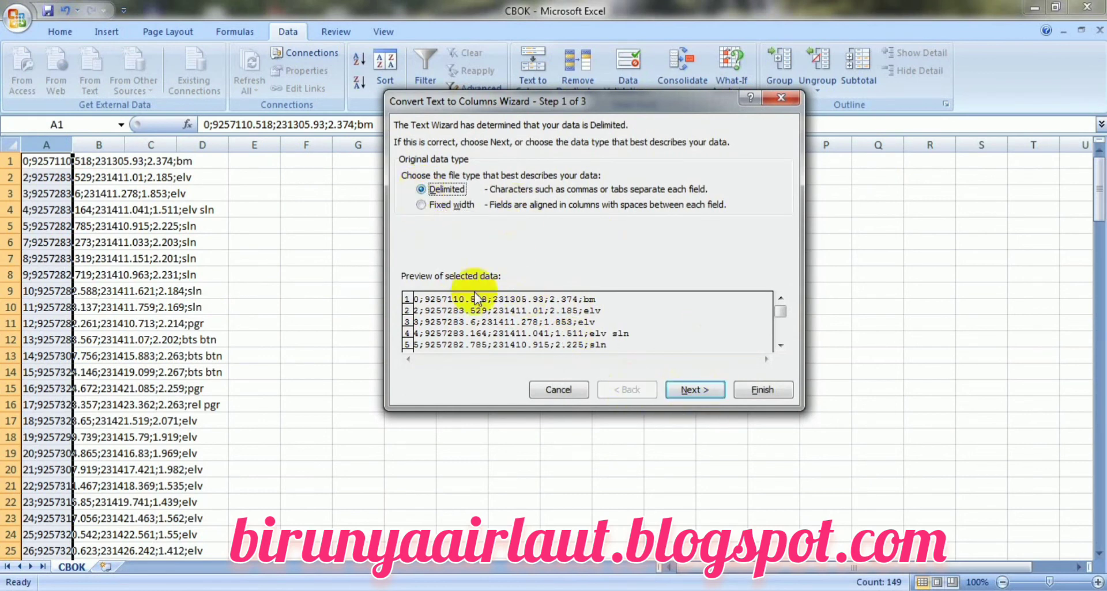
left_click(696, 390)
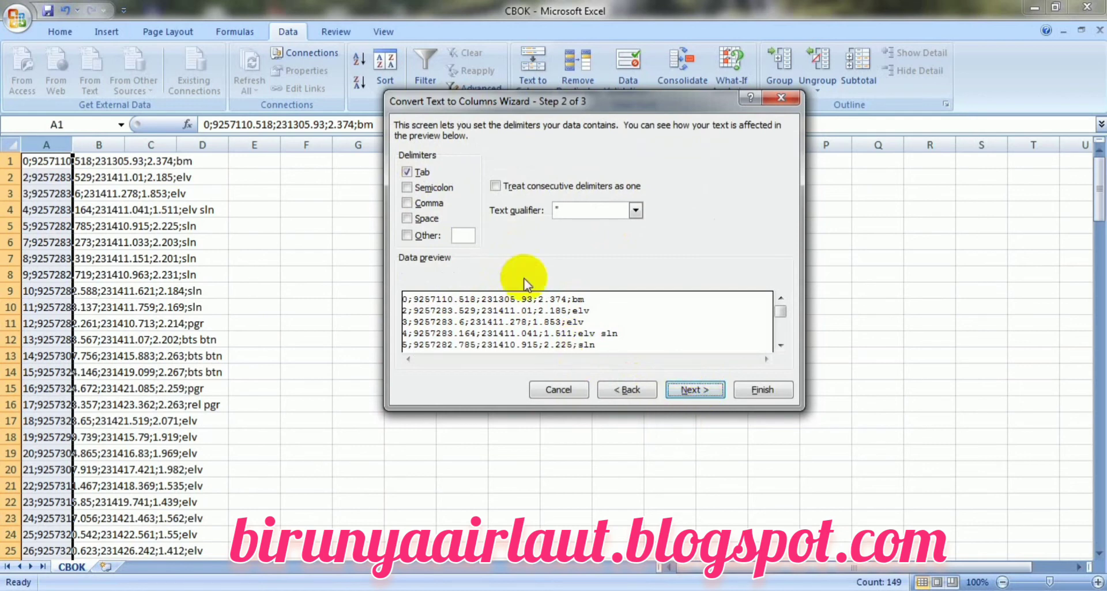
left_click(407, 188)
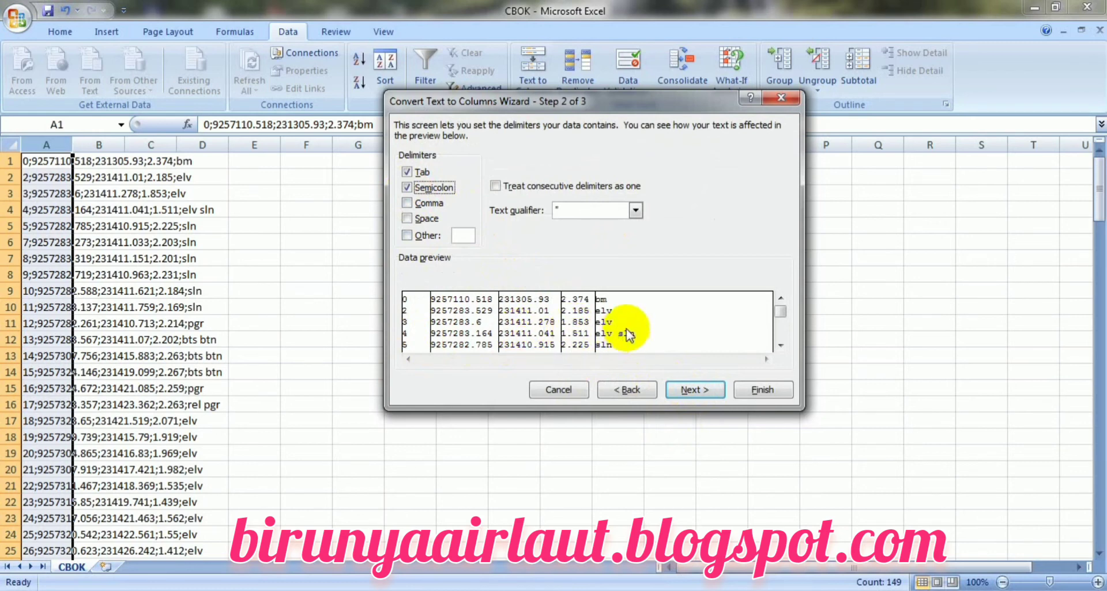
left_click(707, 391)
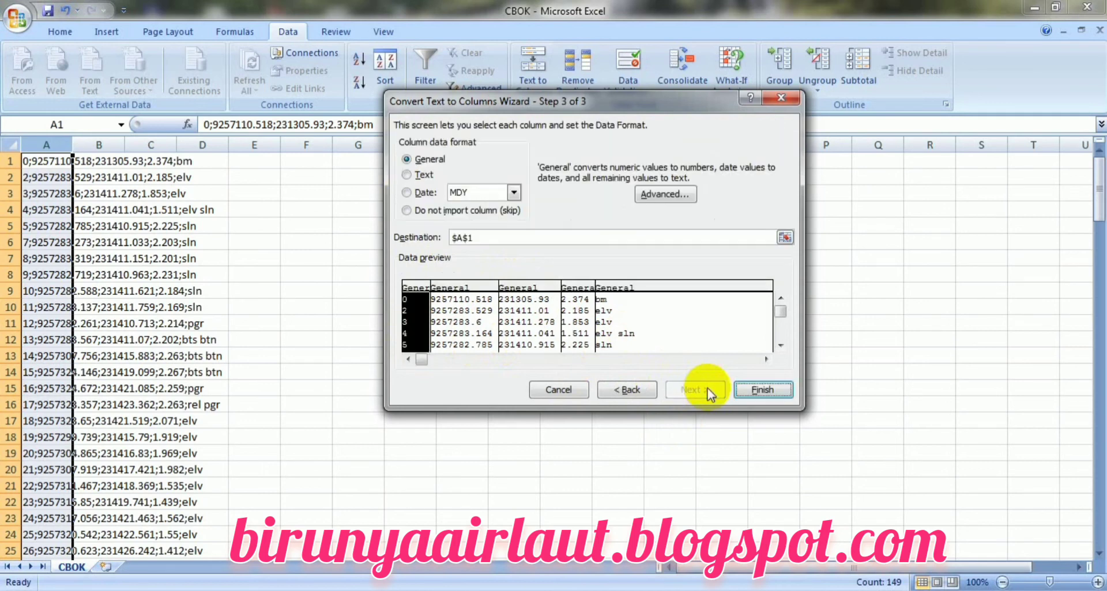
left_click(761, 389)
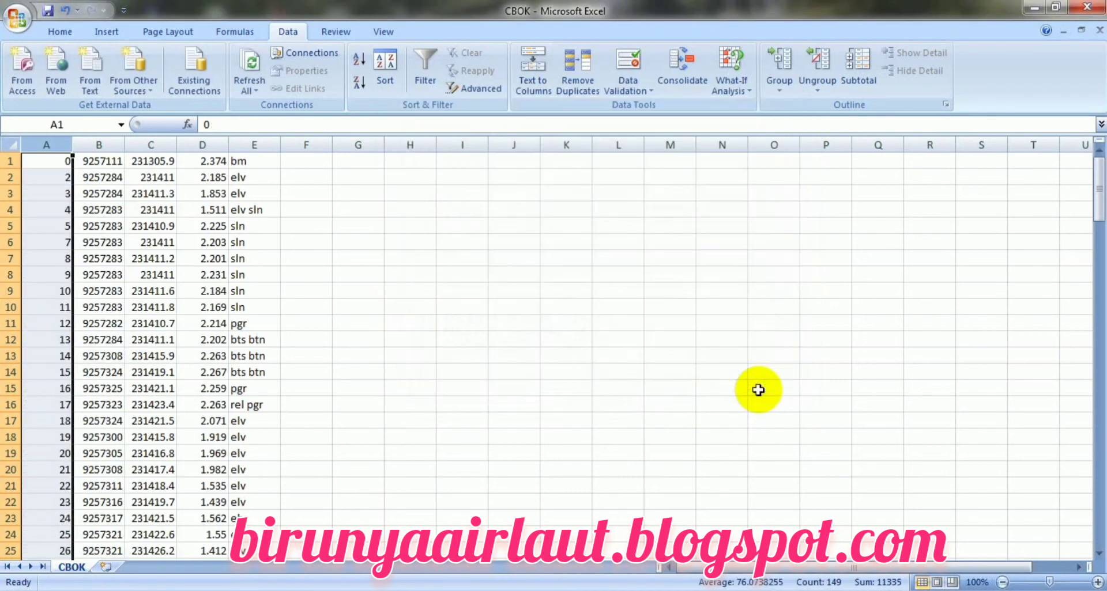
Save the CBOK workbook under its existing name, keeping the CSV (Comma delimited) format
left_click(619, 371)
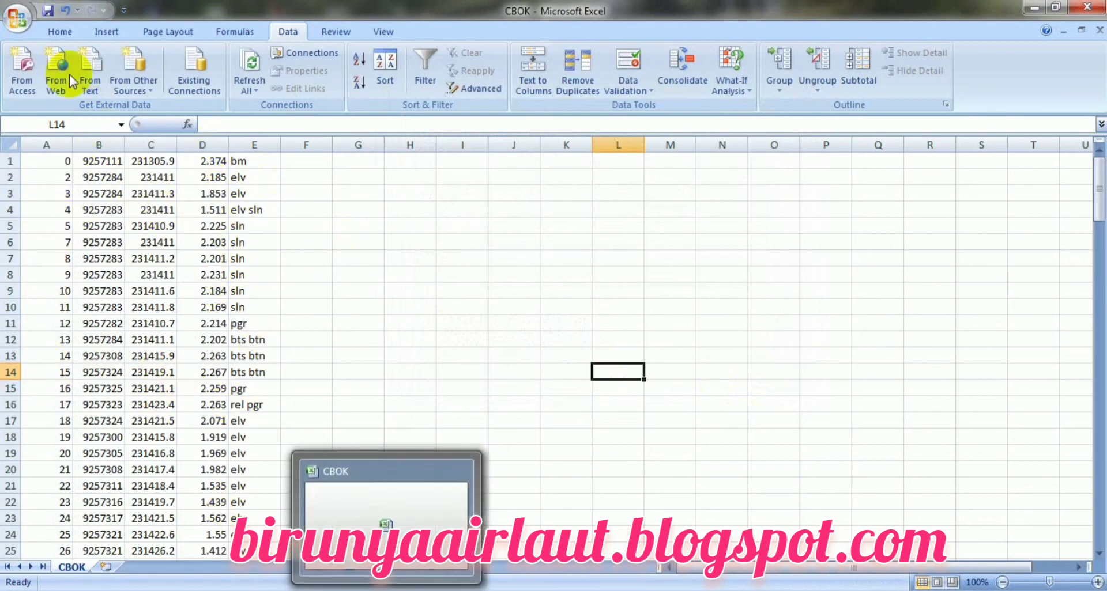
left_click(50, 17)
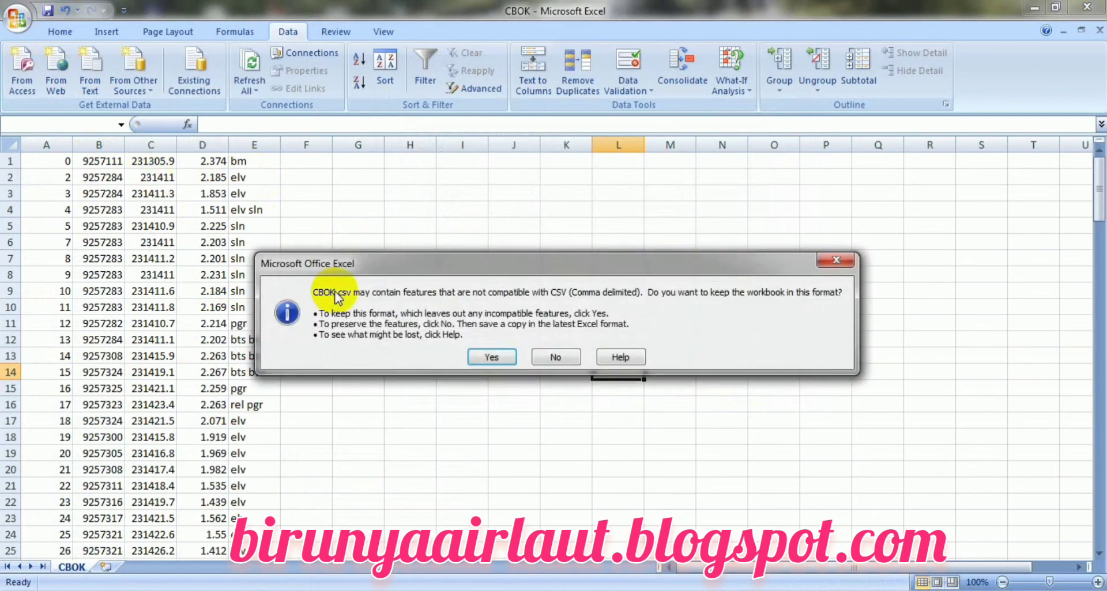
left_click(490, 357)
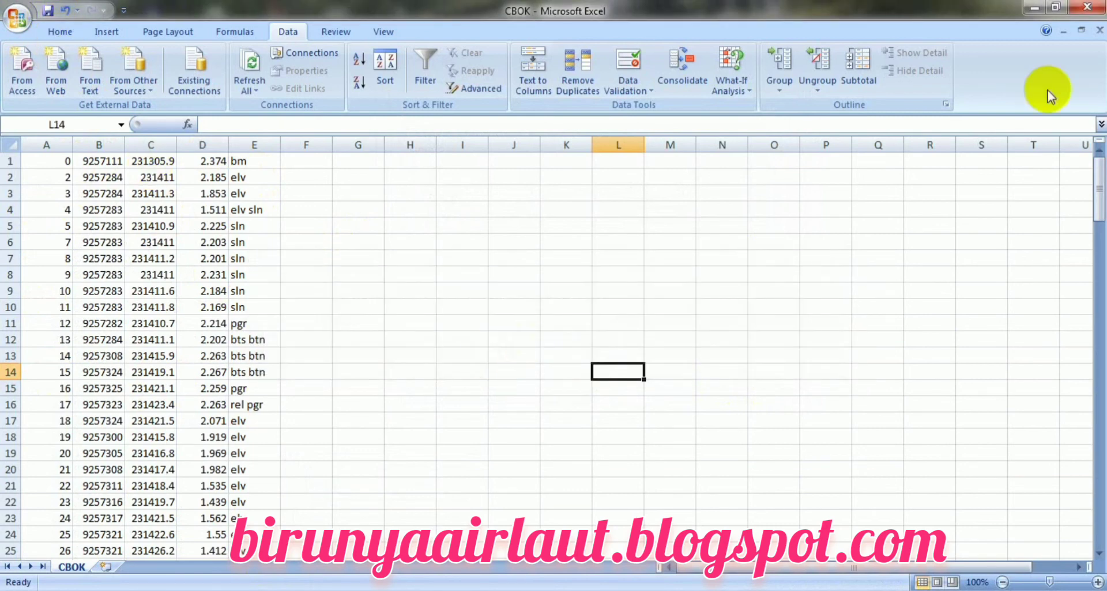
Close Excel, saving the changes over the existing CBOK file in the Transit folder as CSV (Comma delimited)
left_click(1088, 8)
left_click(497, 343)
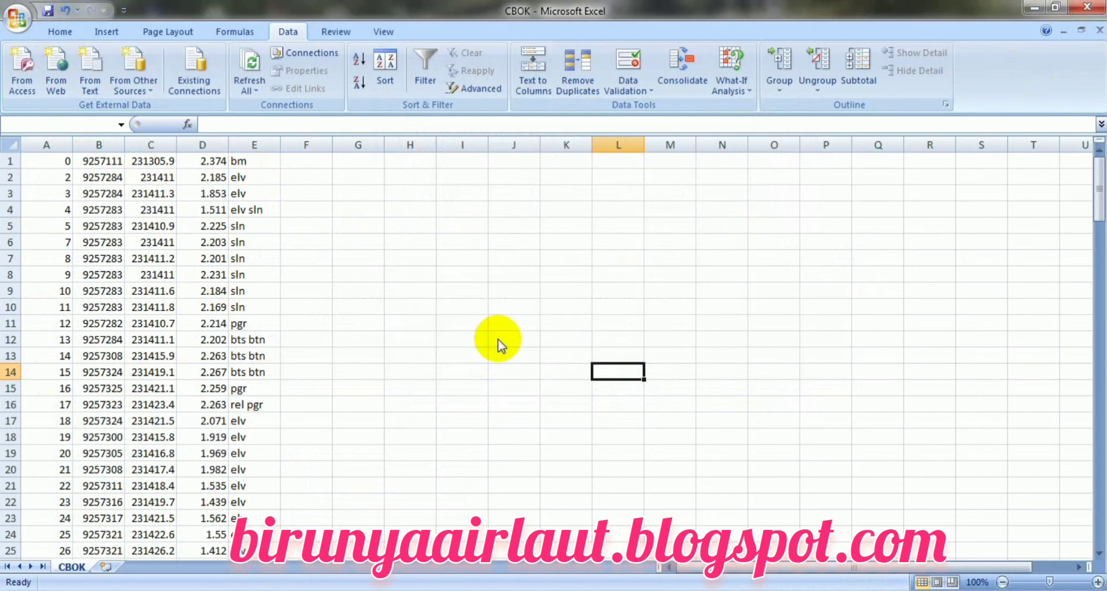
left_click(415, 364)
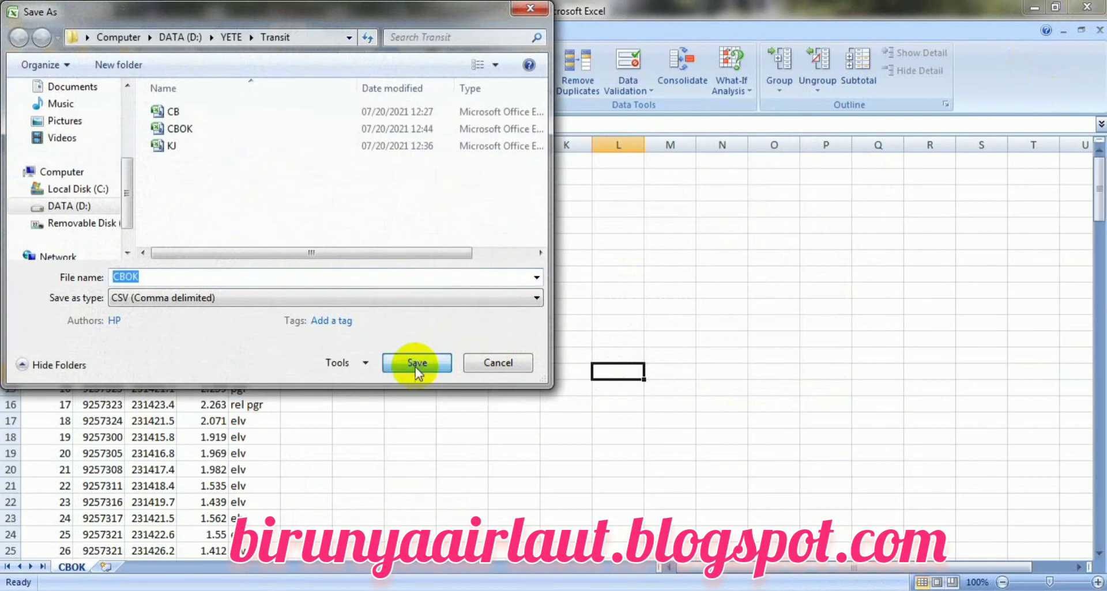
left_click(602, 309)
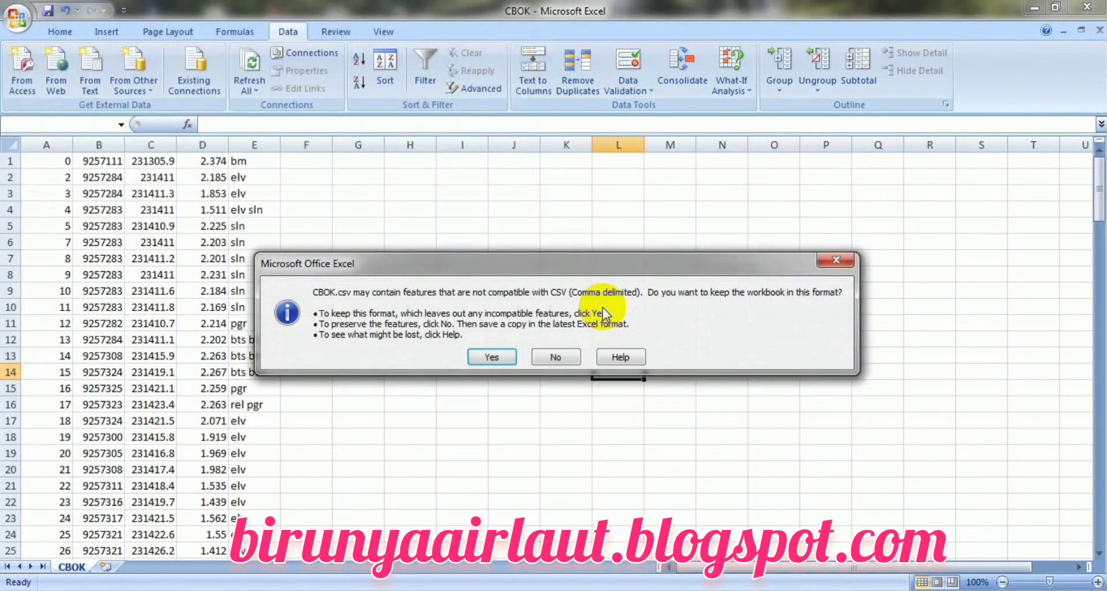
left_click(492, 358)
left_click(580, 365)
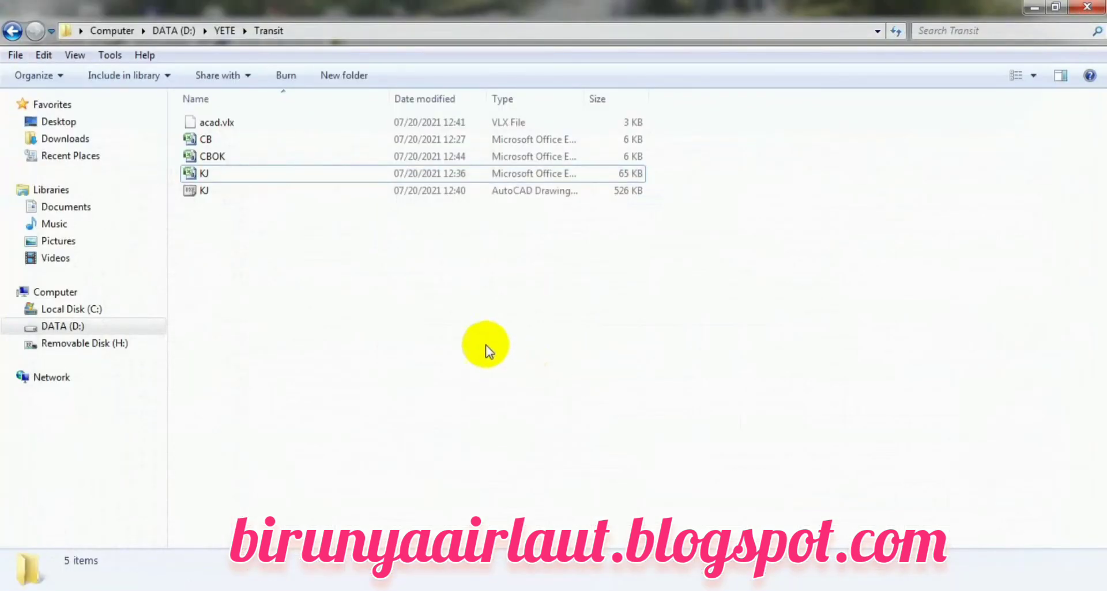
Switch to TransIt, start importing an ASCII Coordinate job, and check the Misc settings and import field format without changing them
left_click(350, 585)
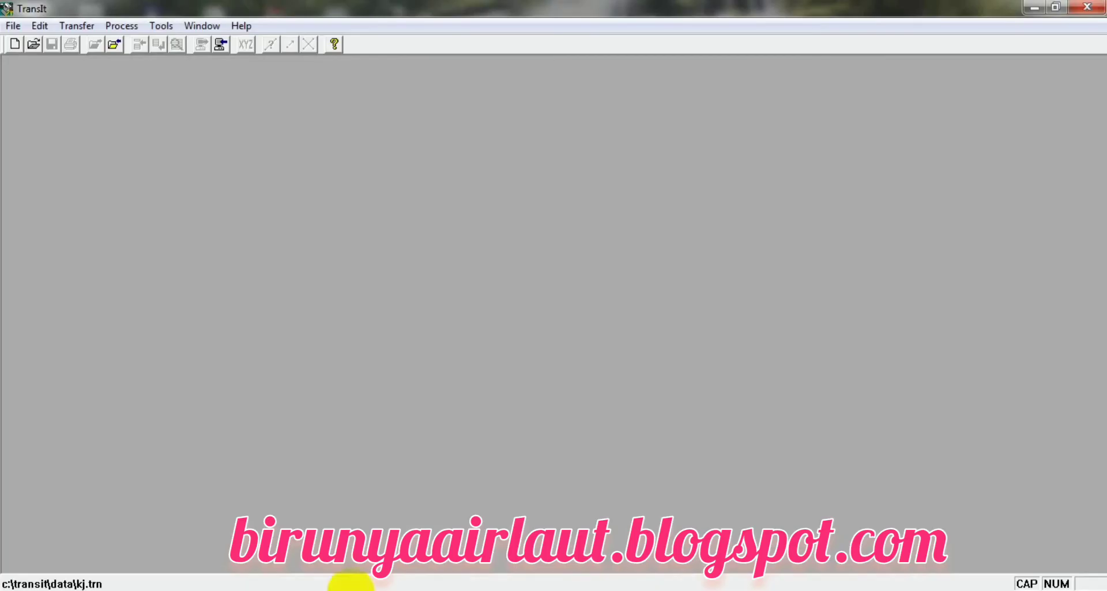
left_click(13, 26)
left_click(49, 122)
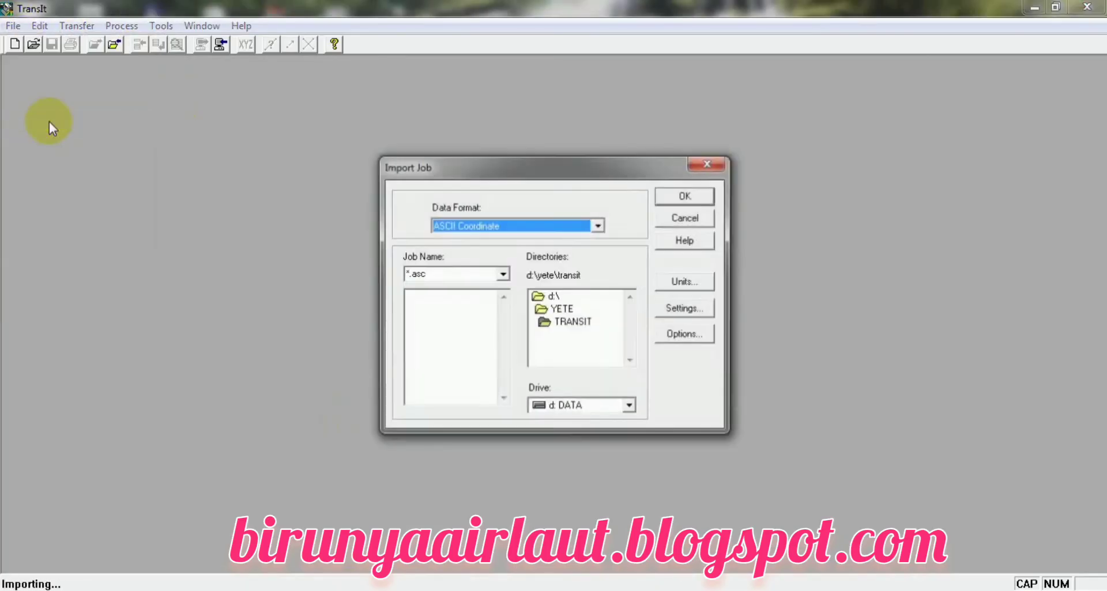
left_click(690, 310)
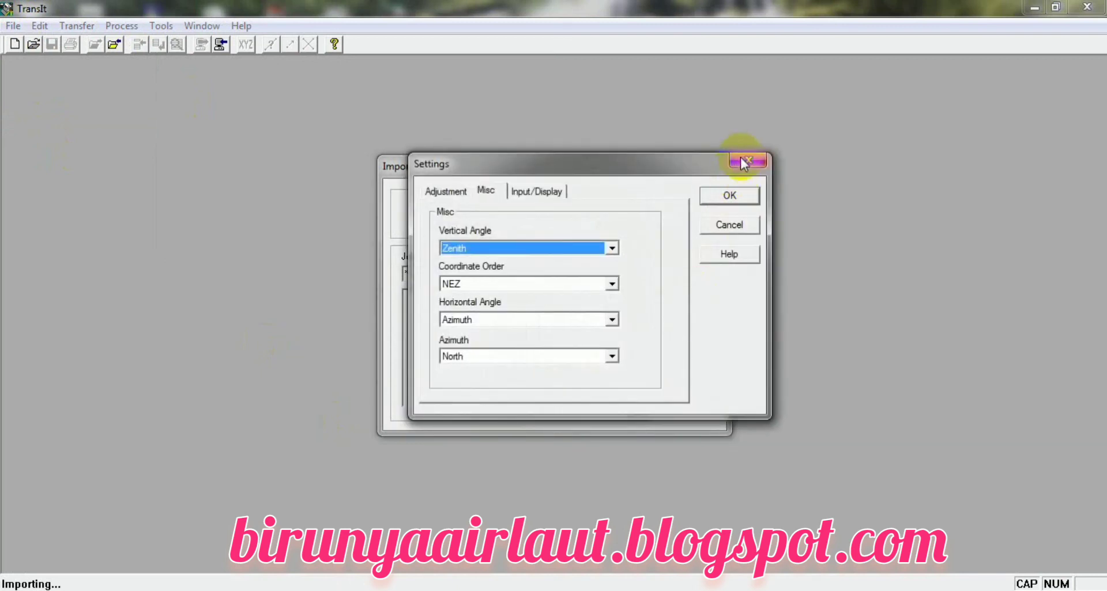
left_click(744, 161)
left_click(679, 337)
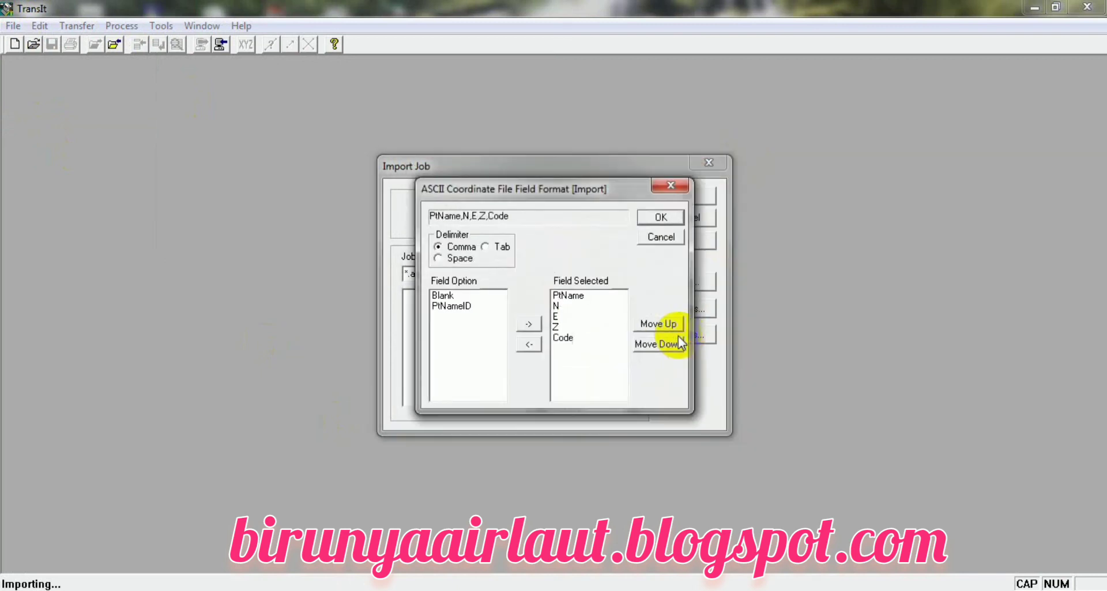
left_click(684, 184)
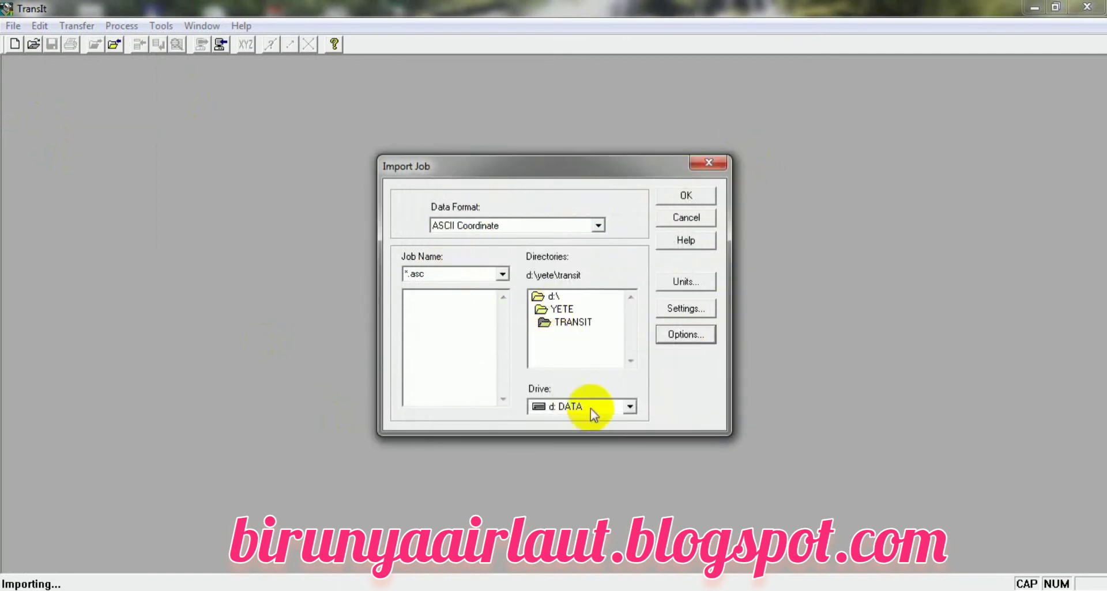
List all file types in d:\yete\transit and import CBOK.csv as the job
left_click(573, 323)
left_click(503, 275)
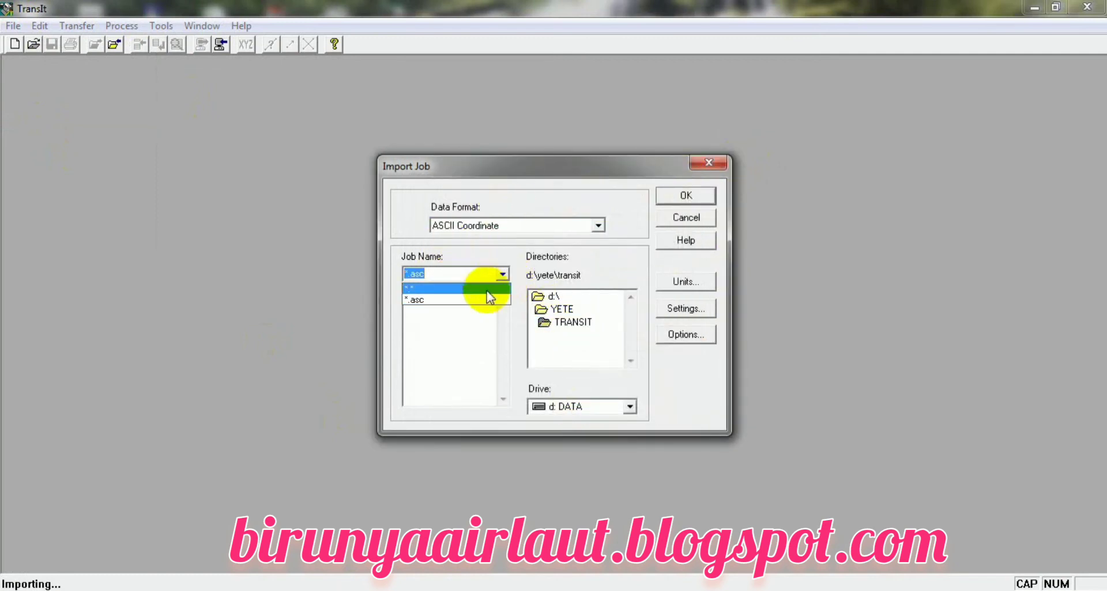
left_click(484, 288)
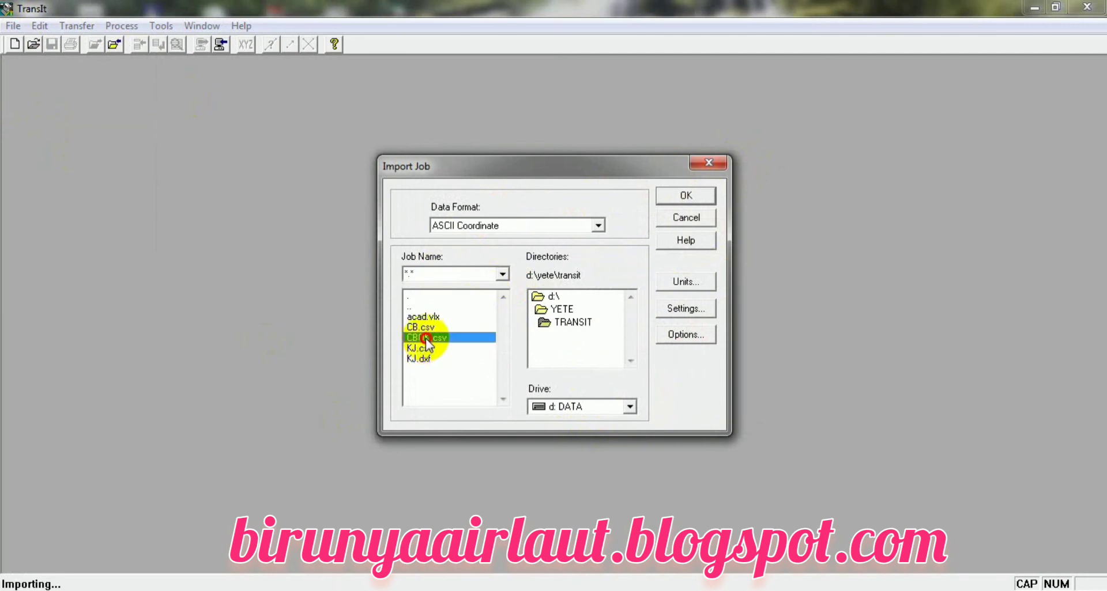
left_click(686, 196)
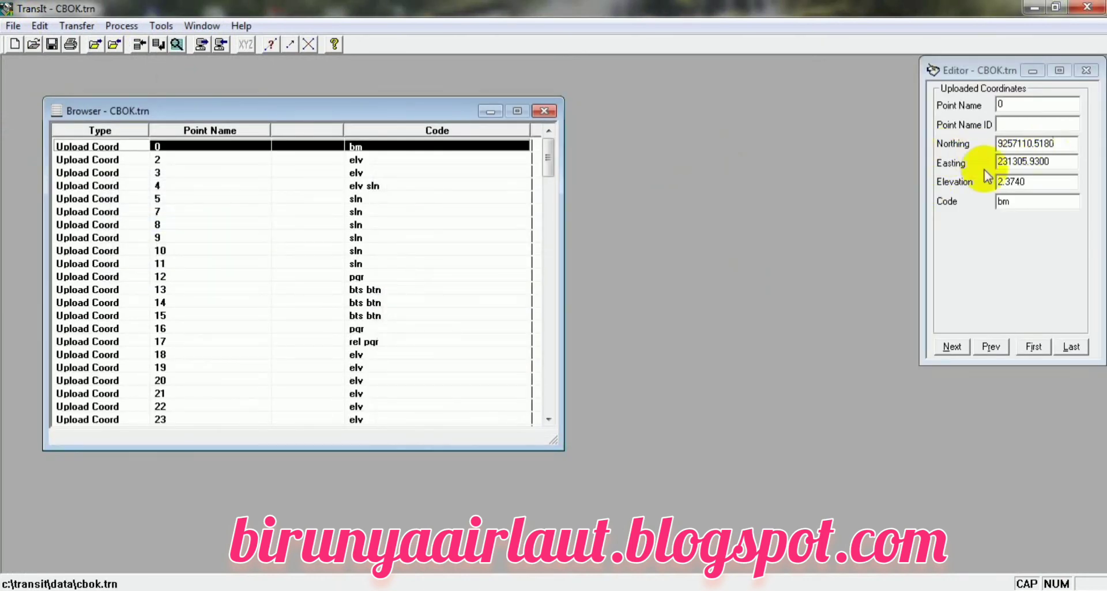
Export all points in DXF Format as CBOK.dxf to d:\yete\transit, then close the job and minimize TransIt
left_click(12, 26)
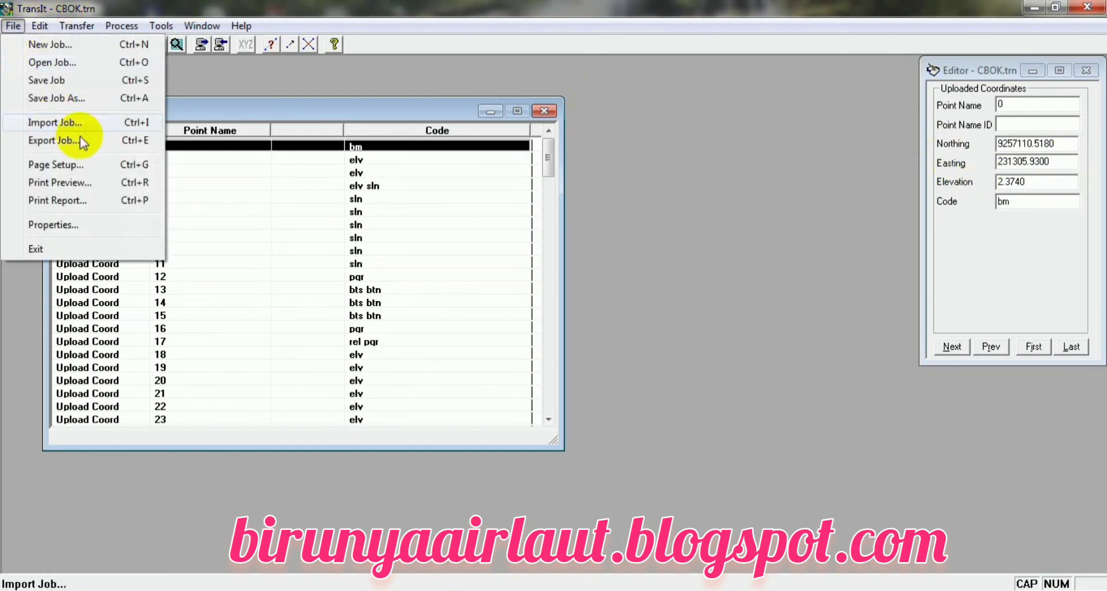
left_click(88, 142)
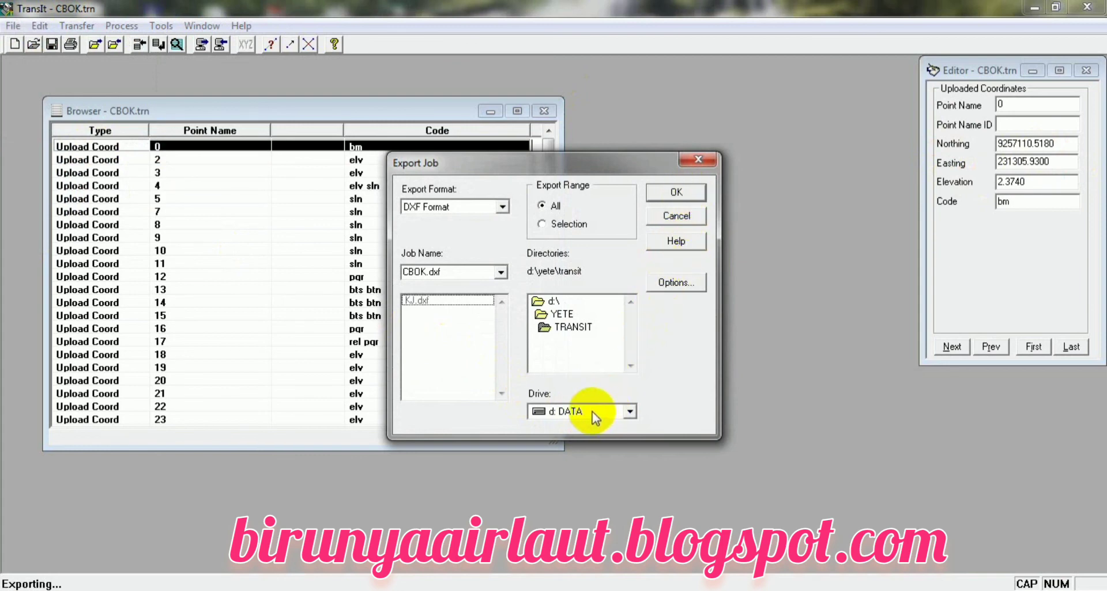
left_click(686, 192)
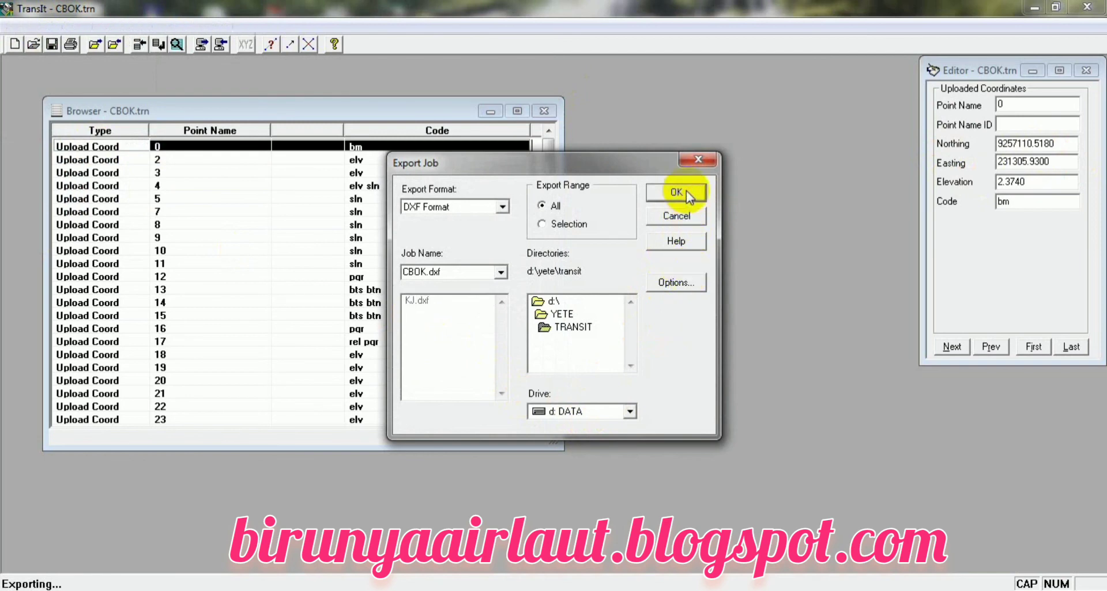
left_click(594, 338)
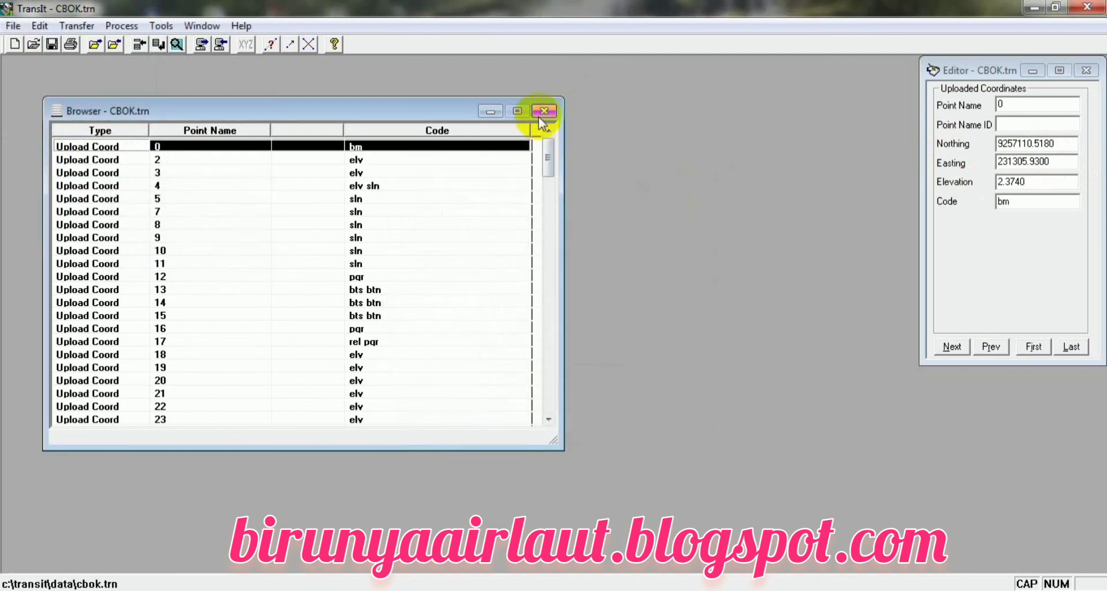
left_click(539, 114)
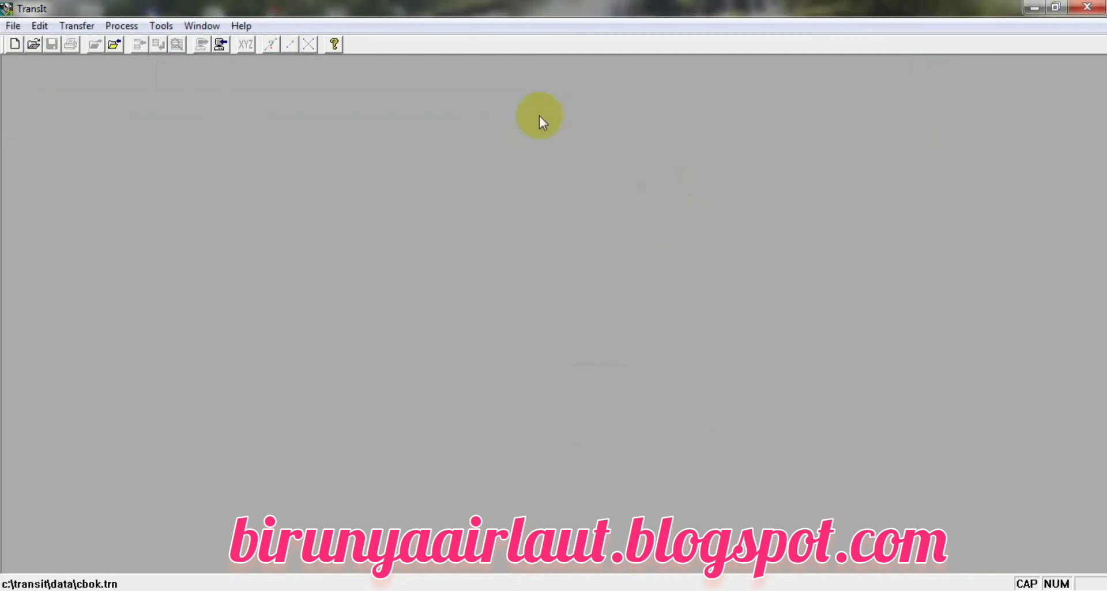
left_click(1035, 10)
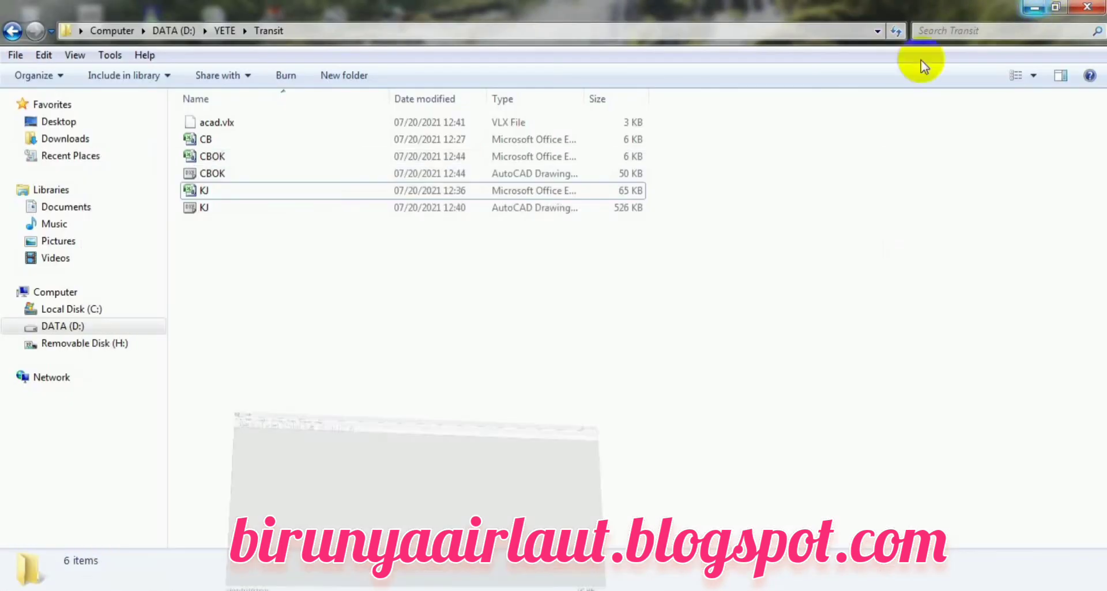
Open the CBOK DXF file from the Transit folder in AutoCAD 2007 and zoom to the drawing's extents
left_click(251, 173)
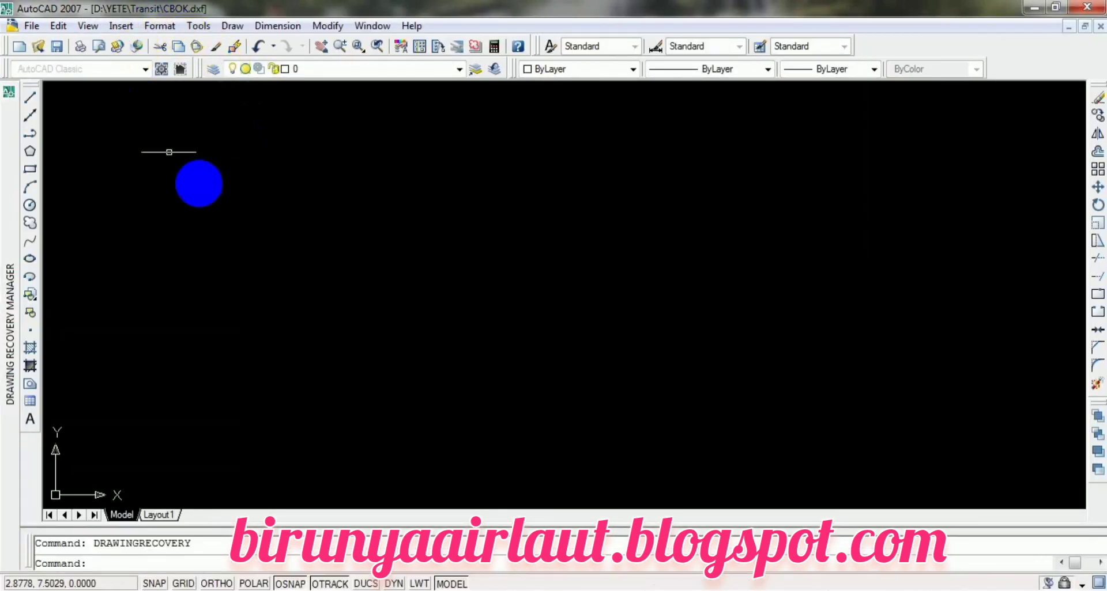
left_click(89, 26)
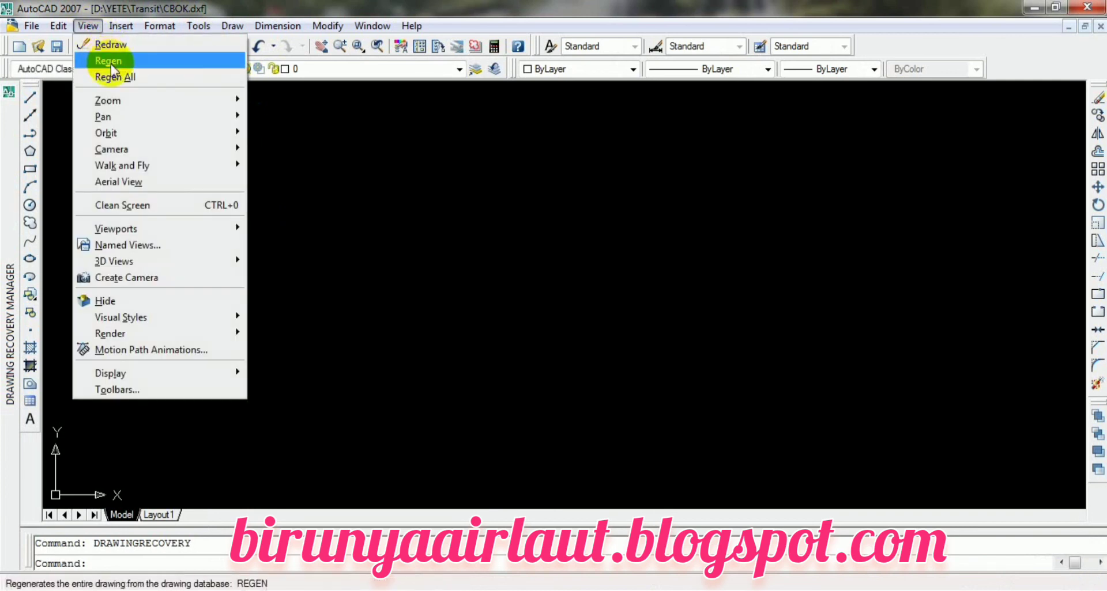
mouse_move(168, 104)
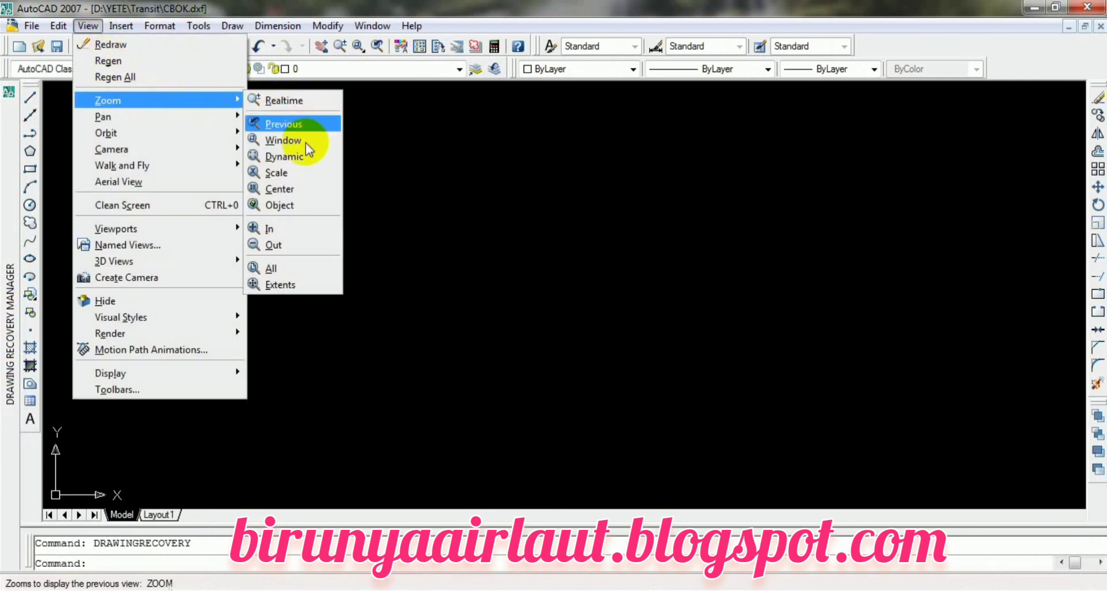
left_click(298, 285)
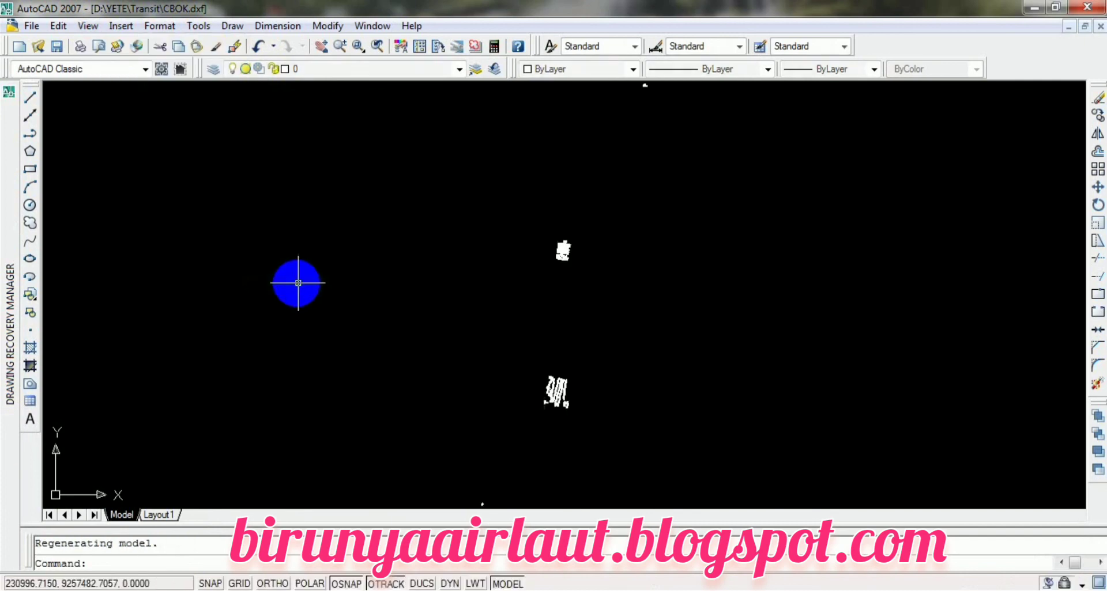
Inspect the upper point cluster, checking the layers of its code and elevation labels
scroll(533, 222, "up", 8)
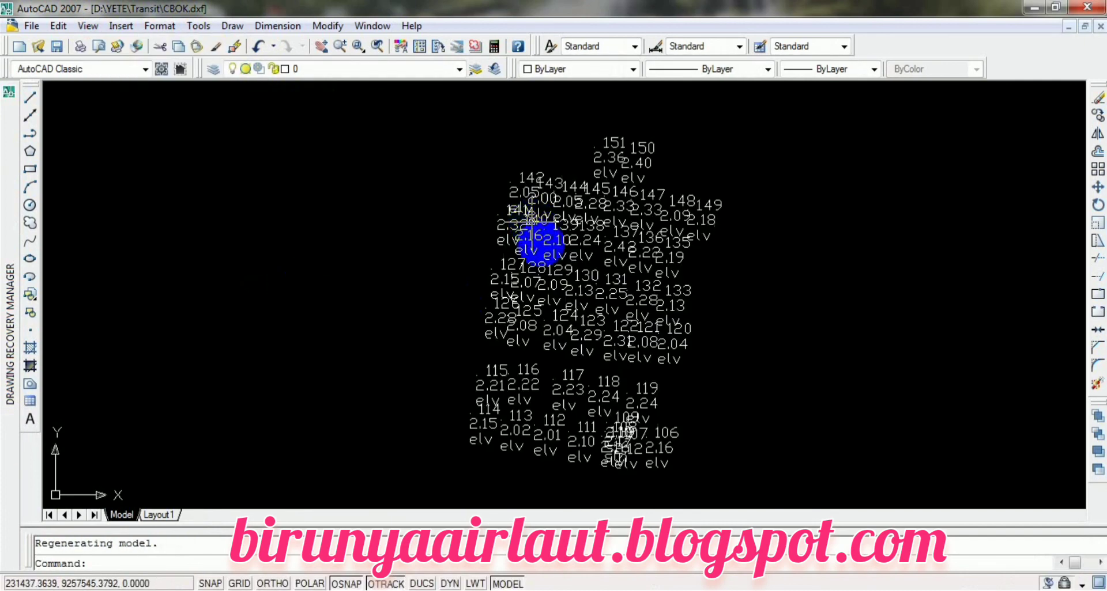
scroll(560, 257, "up", 4)
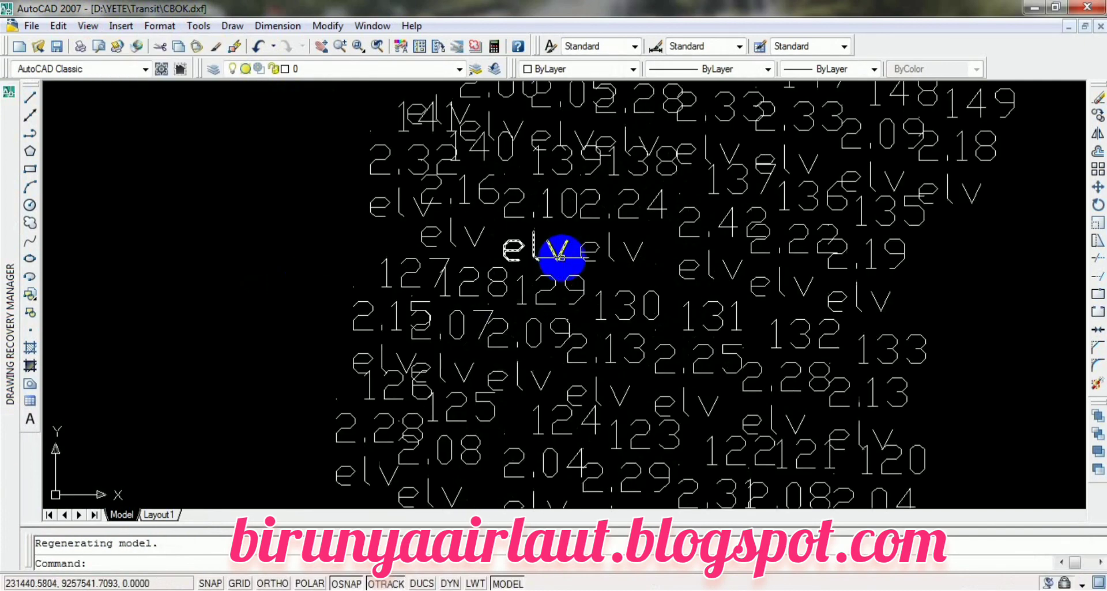
left_click(559, 253)
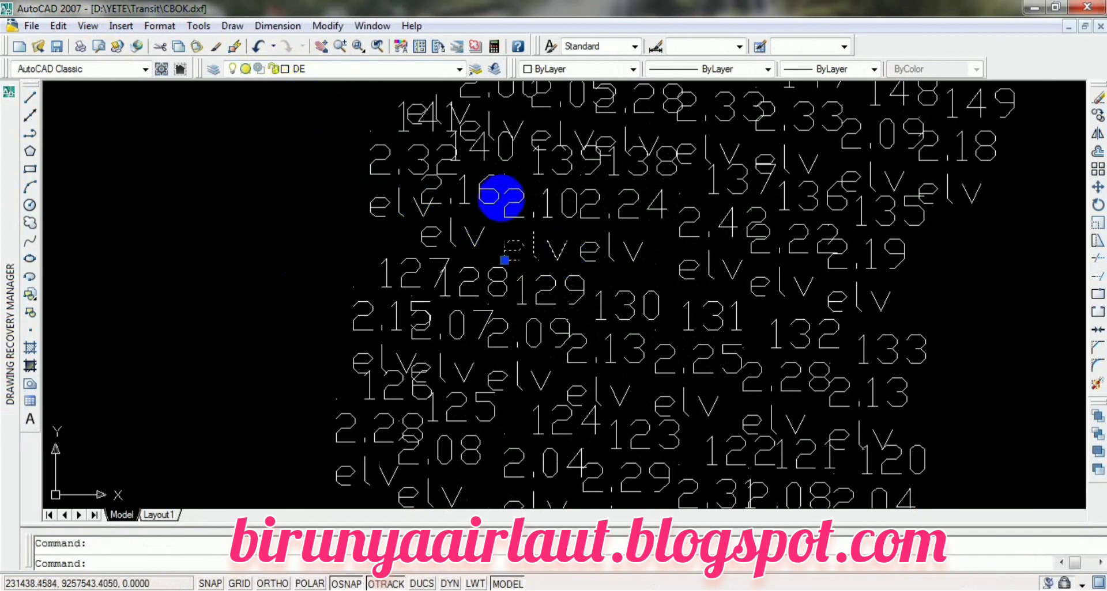
left_click(489, 189)
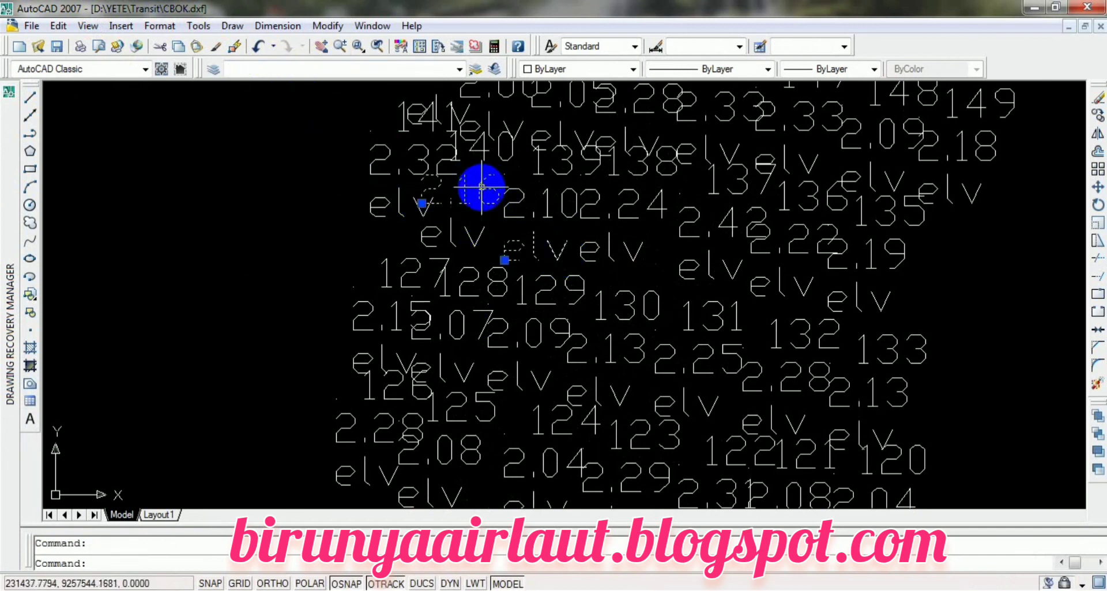
key("Escape")
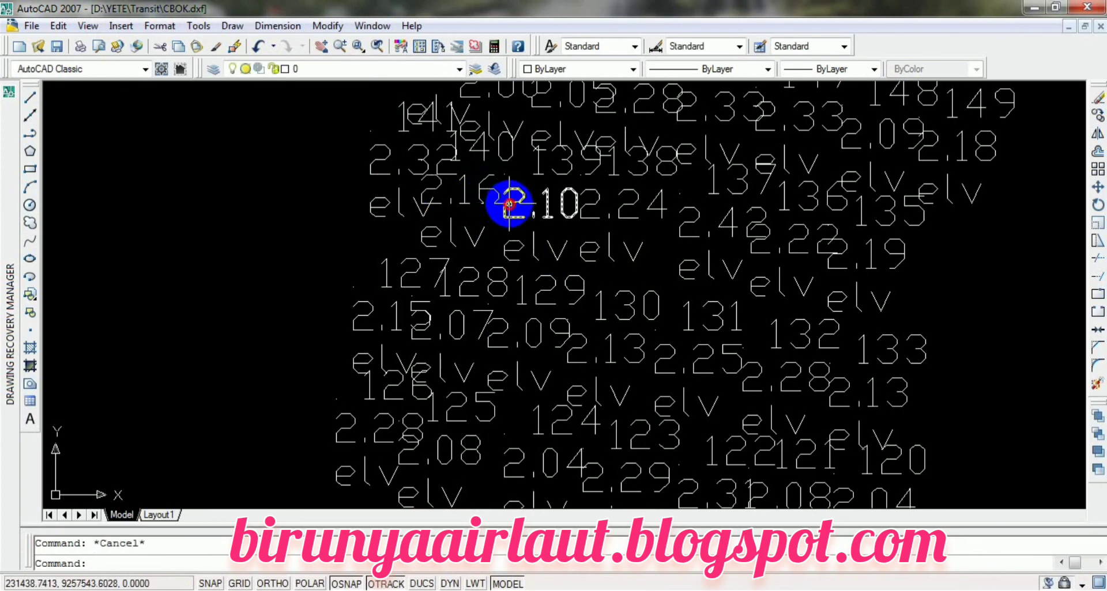
left_click(506, 203)
key("Escape")
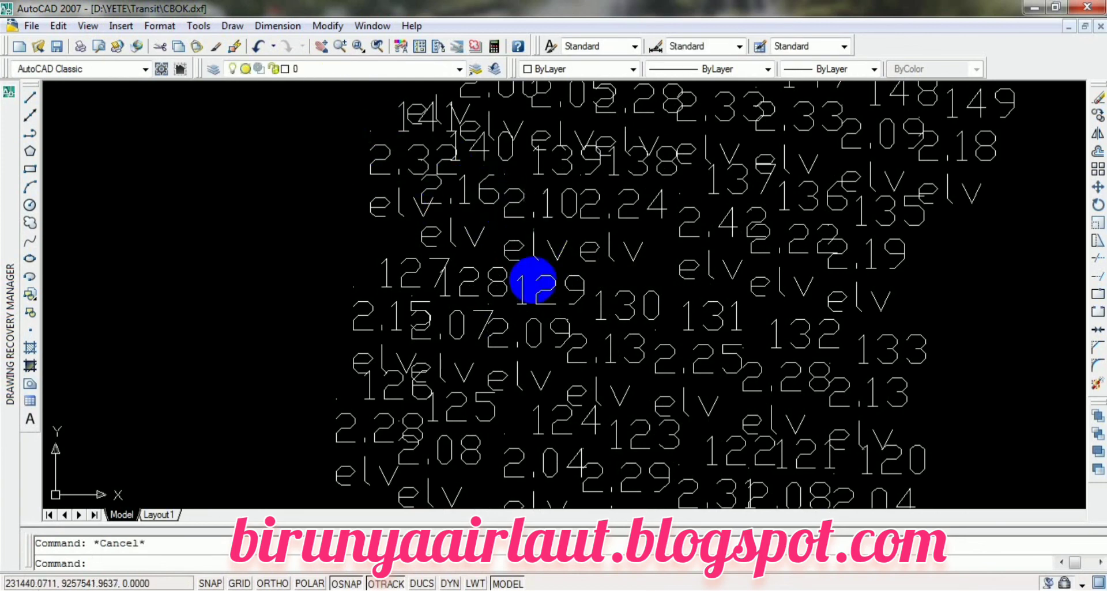
Inspect point 151 at the top of the cluster and check the layer of its point marker
scroll(515, 307, "down", 3)
scroll(511, 321, "down", 4)
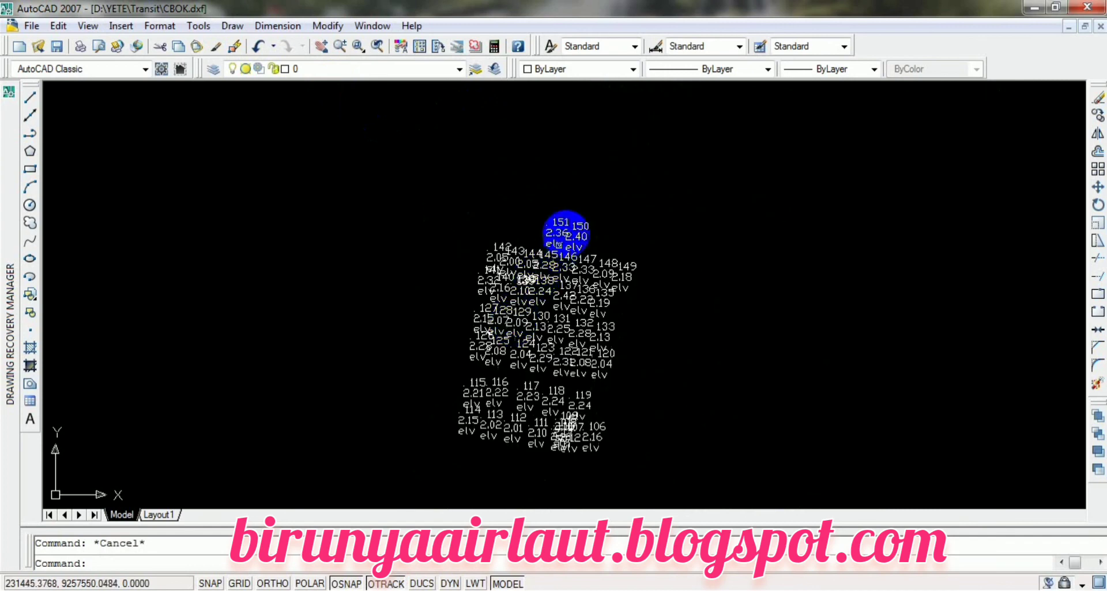
scroll(568, 228, "up", 6)
scroll(566, 225, "up", 2)
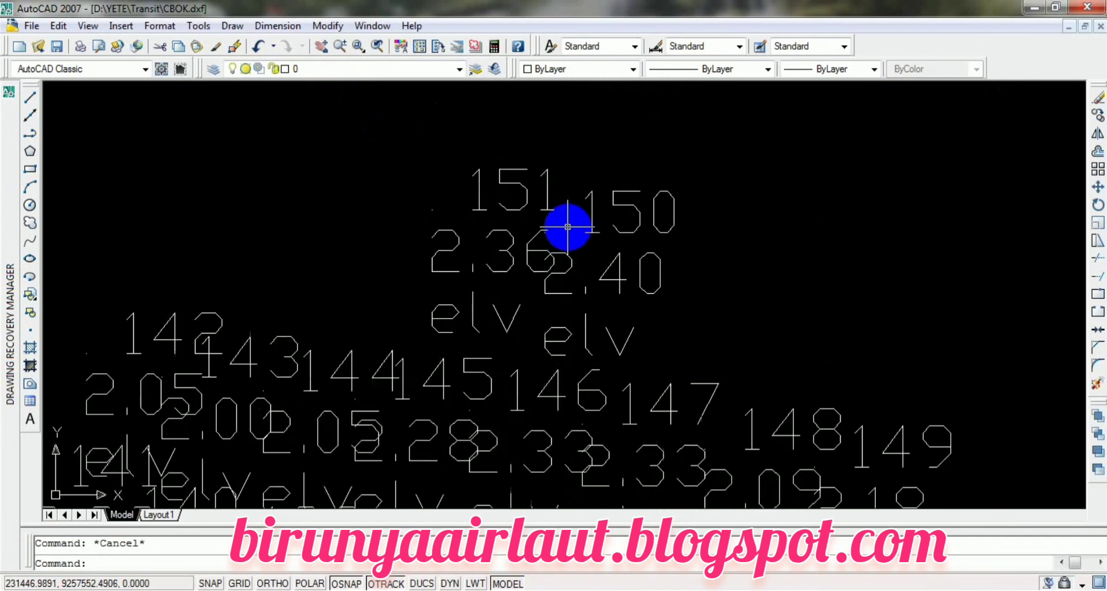
left_click(433, 210)
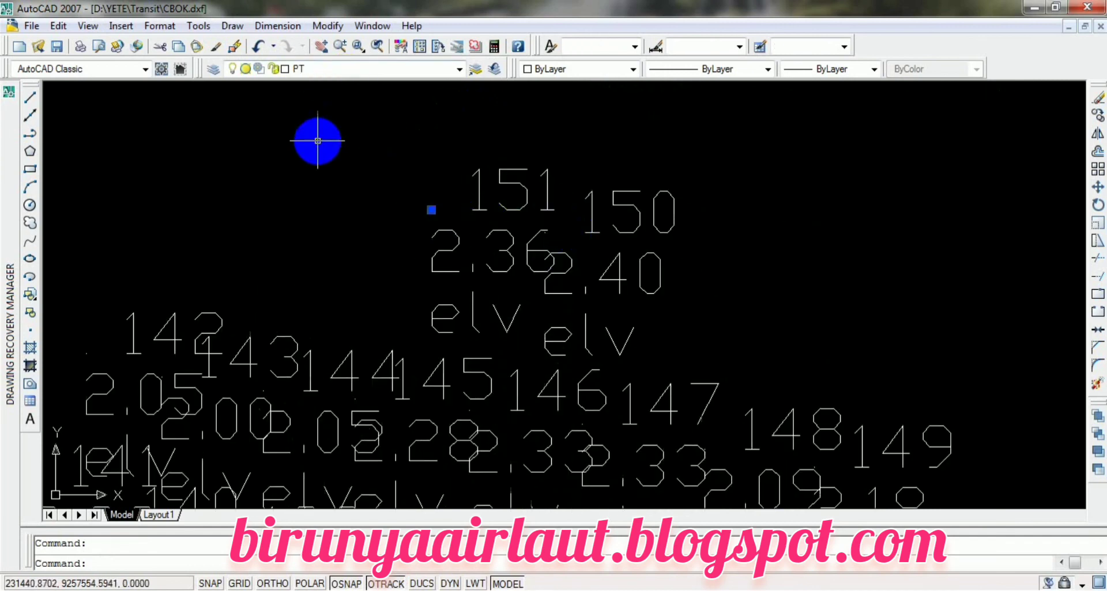
key("Escape")
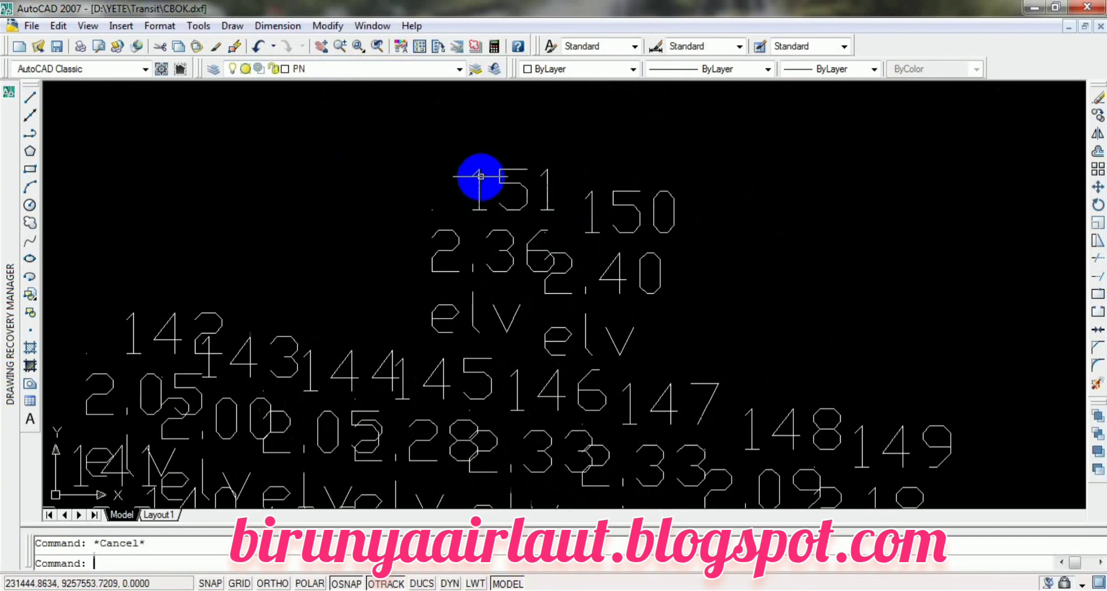
scroll(480, 176, "down", 5)
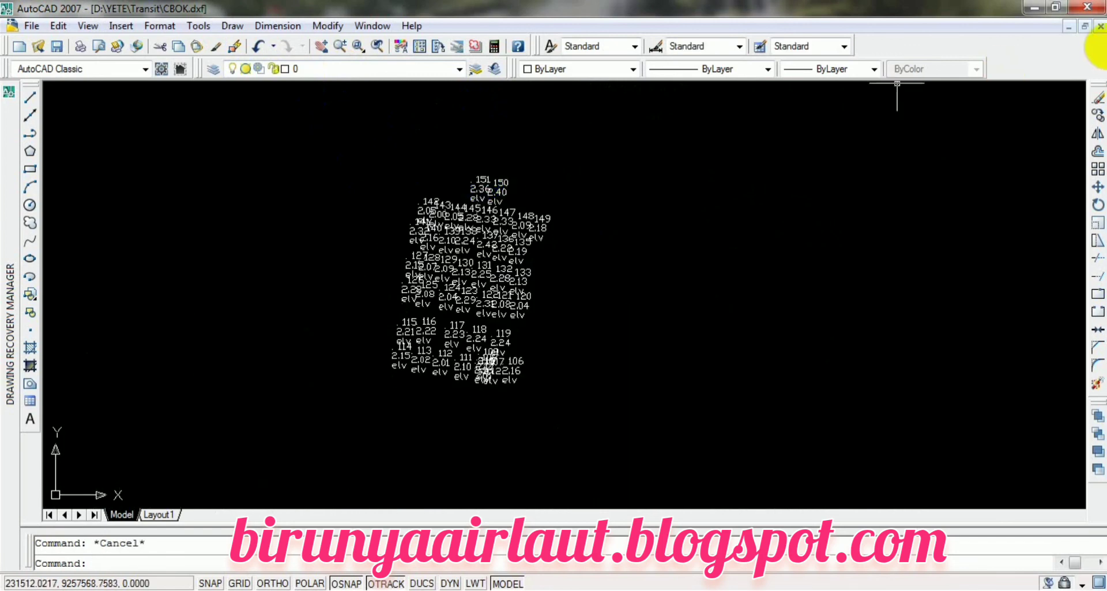
Close AutoCAD without saving changes to CBOK.dxf, and close the Transit folder window
left_click(1083, 7)
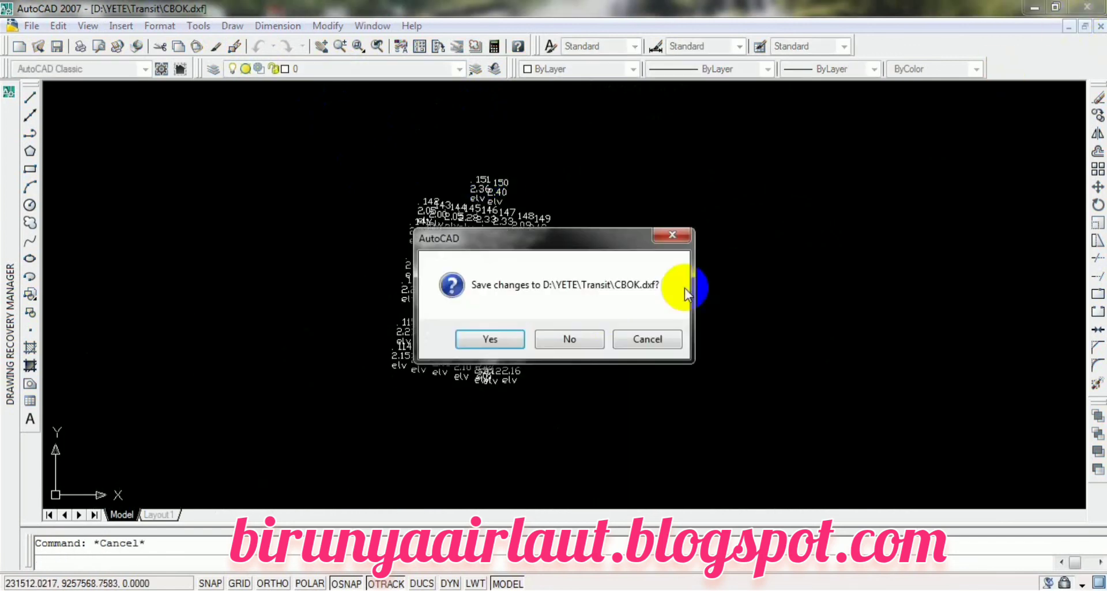
left_click(570, 339)
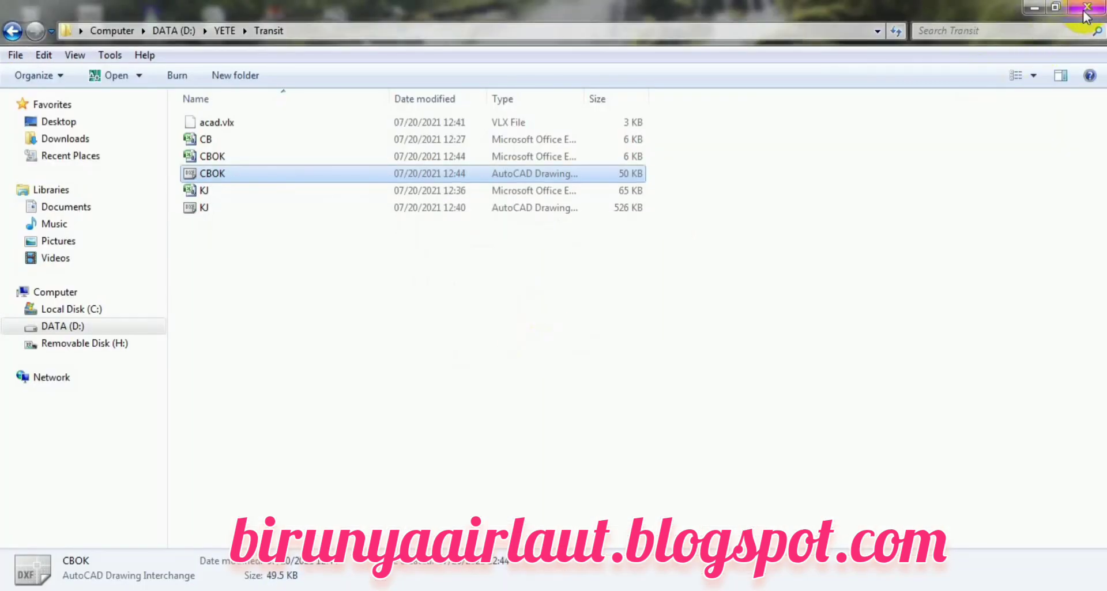
left_click(1086, 7)
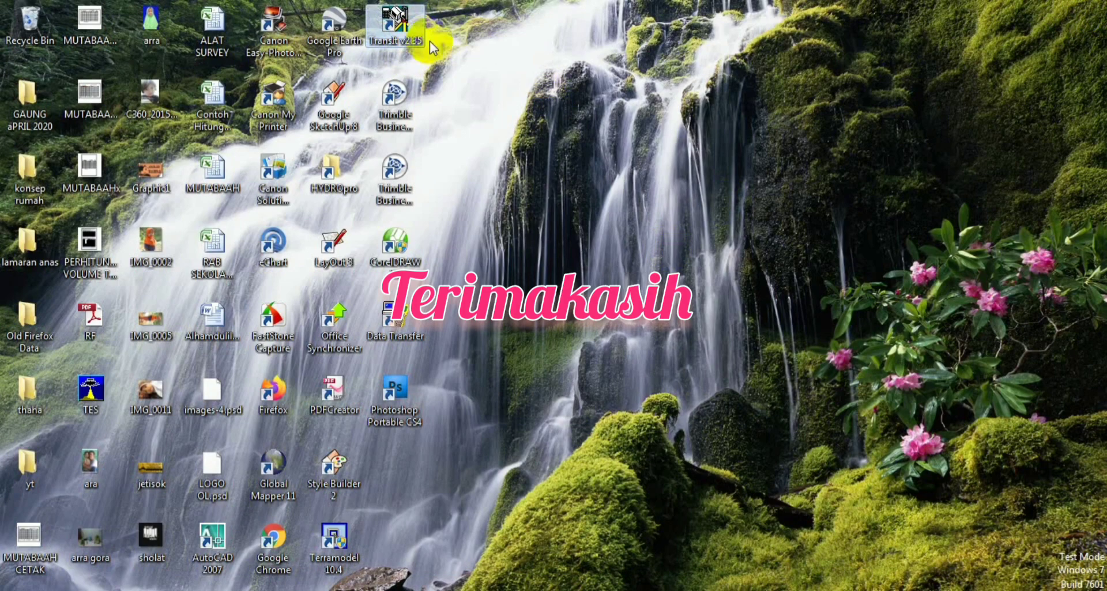